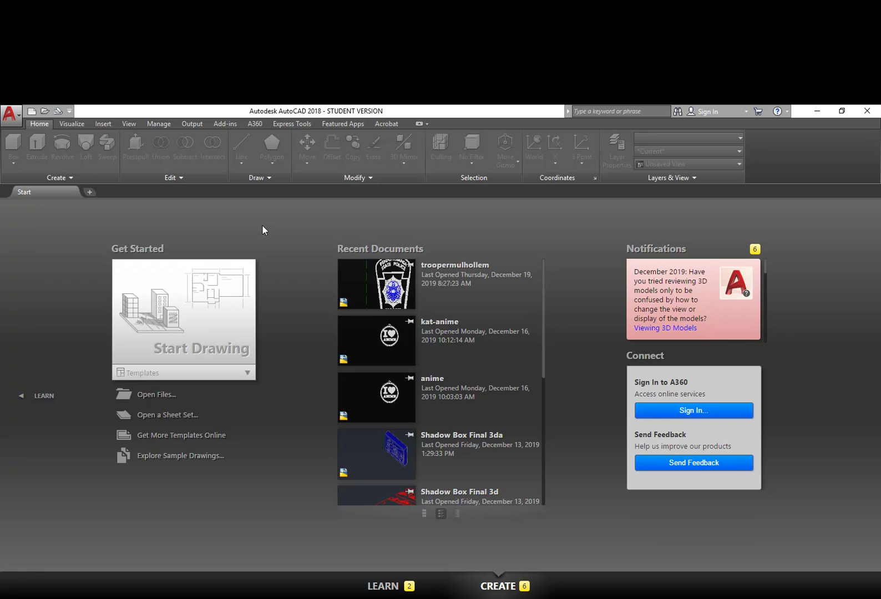
Start a new drawing and switch the workspace to Drafting & Annotation.
click(224, 310)
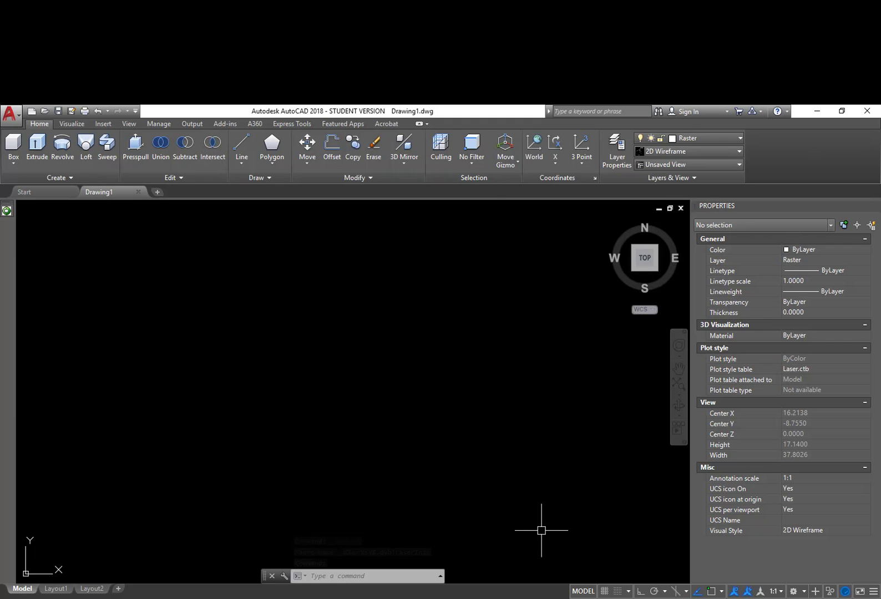
click(805, 591)
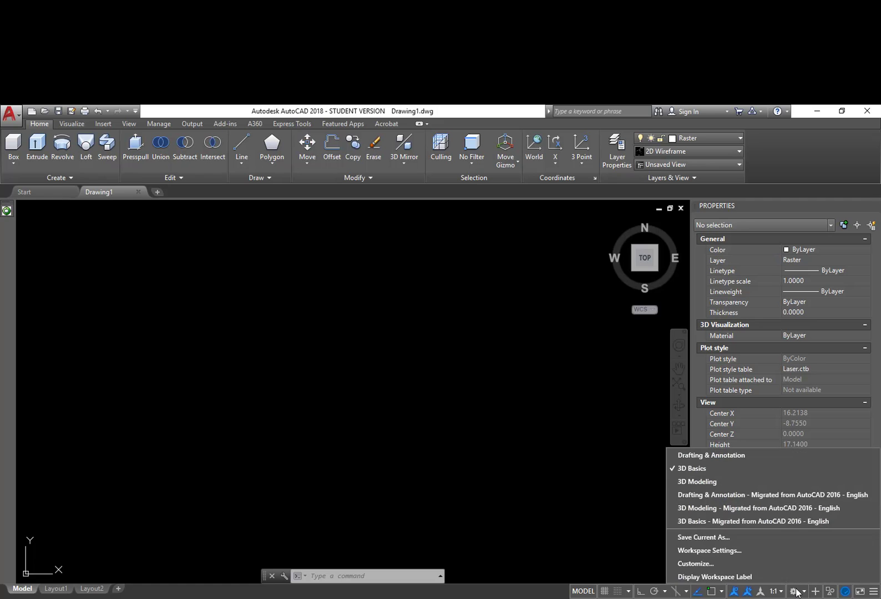
click(718, 459)
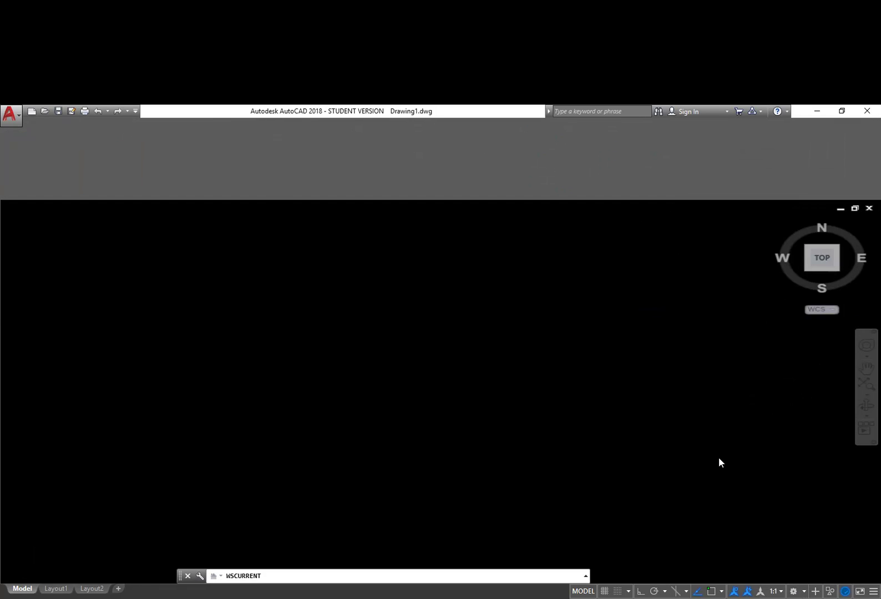
Delete the green dashed engraving-field rectangle from the drawing area.
scroll(718, 458, down, 1)
scroll(776, 533, down, 1)
click(803, 555)
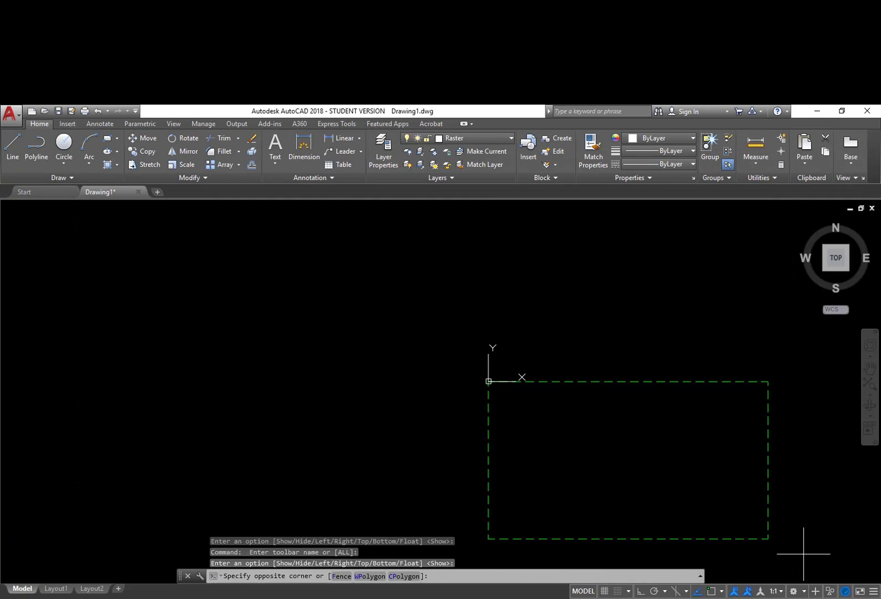
click(426, 324)
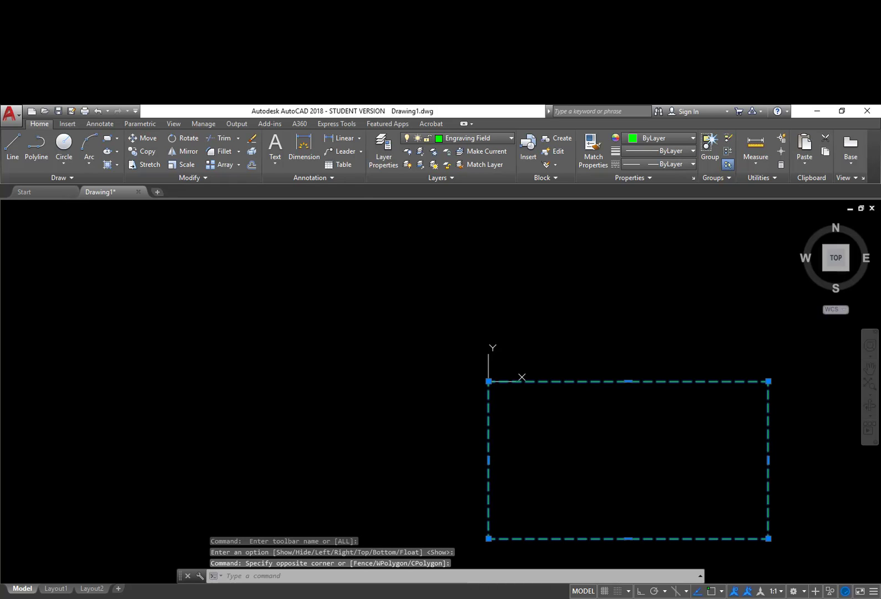
key(Delete)
mouse_move(521, 308)
middle_down()
mouse_move(468, 338)
mouse_move(442, 369)
middle_up()
click(475, 138)
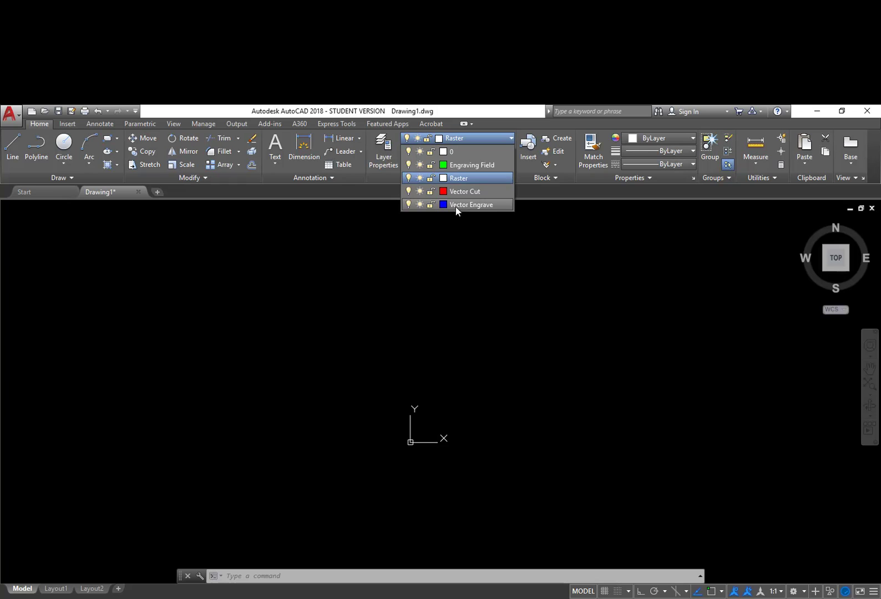
click(561, 280)
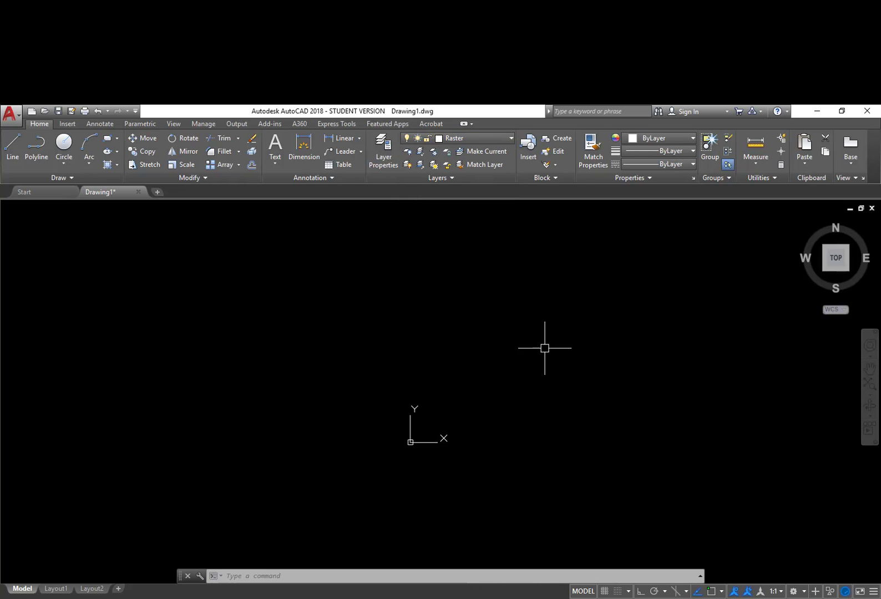
middle_drag(580, 342, 418, 391)
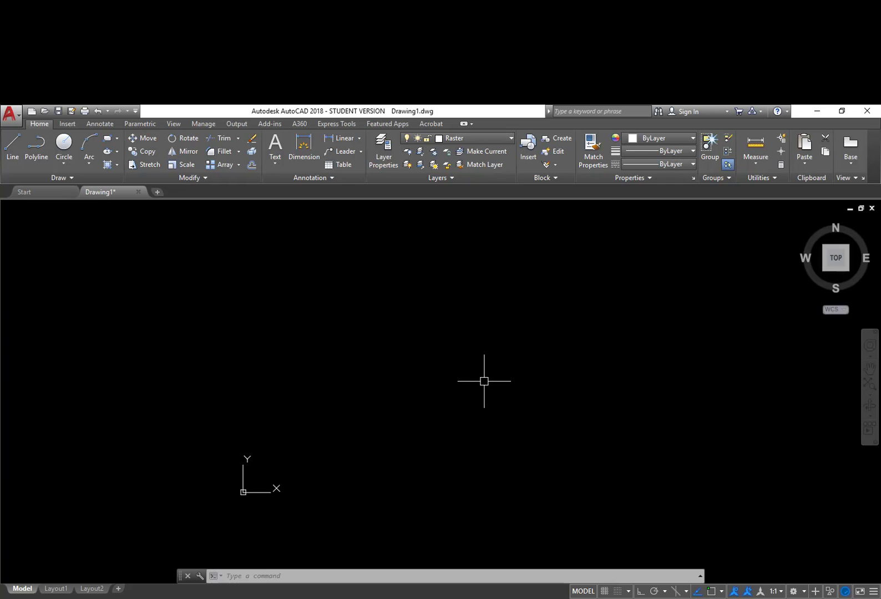
text(u)
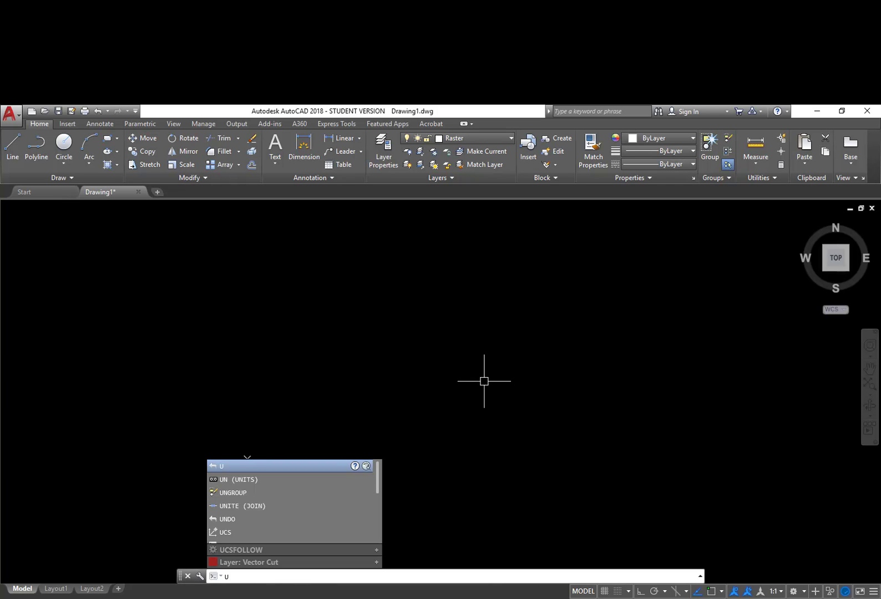
text(nite)
key(Return)
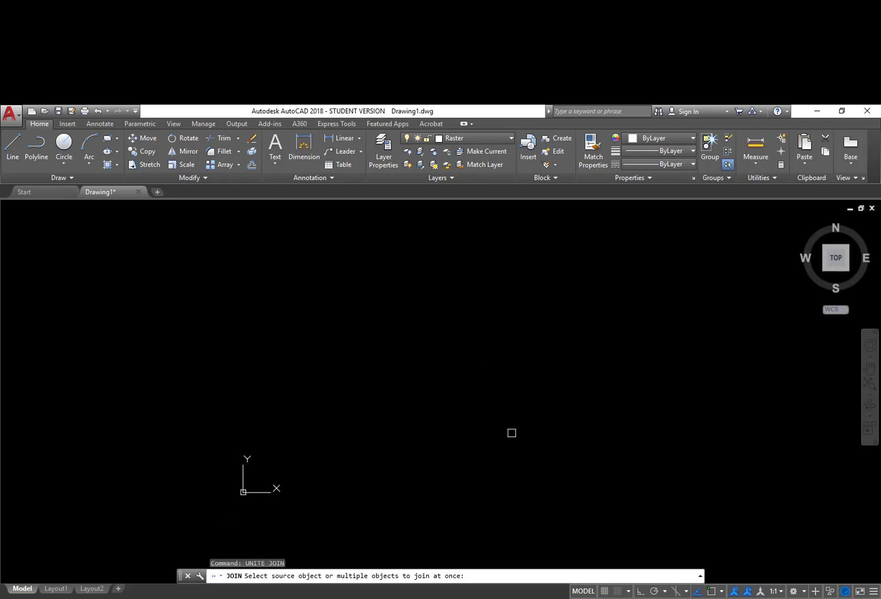
key(Escape)
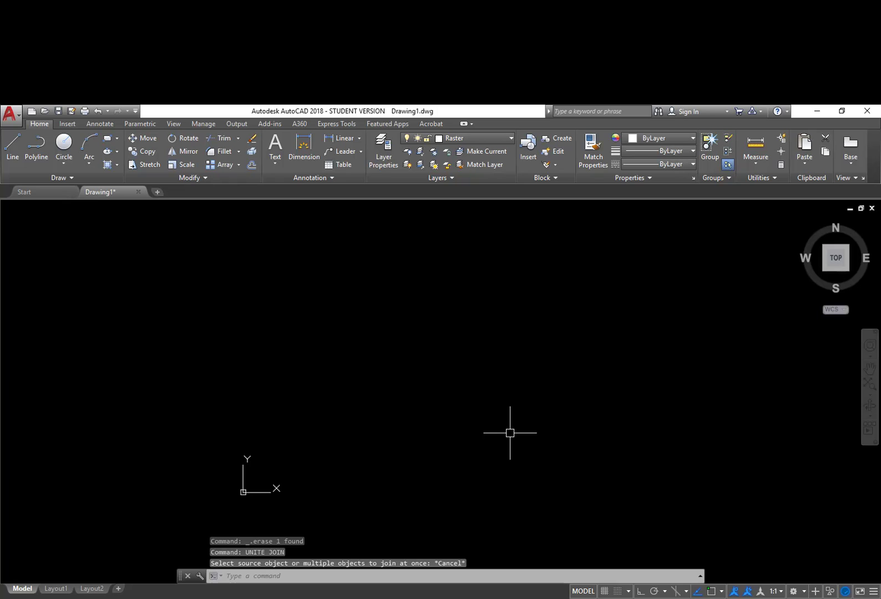
Configure the drawing units to Architectural length with 0'-0 1/32" precision and an angle precision of 0.00000000.
text(units)
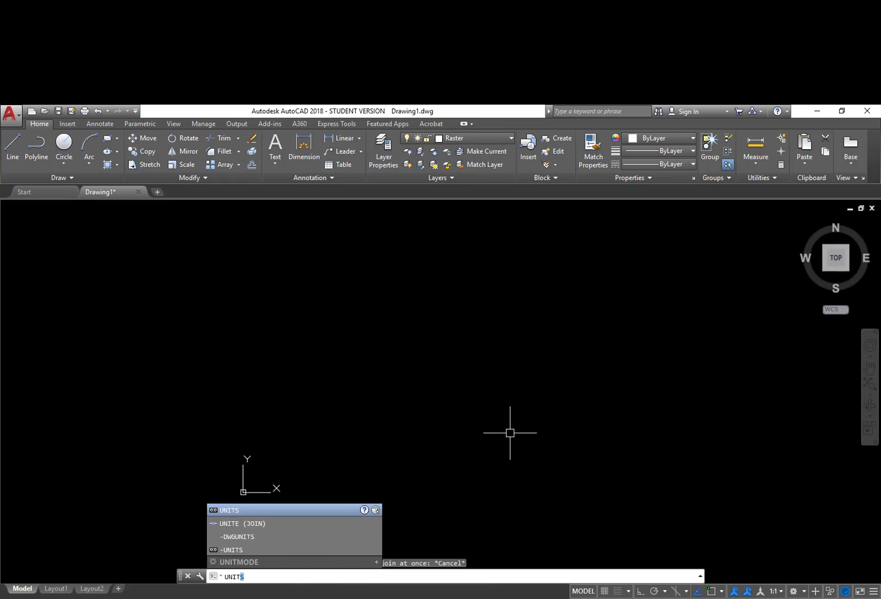
key(Return)
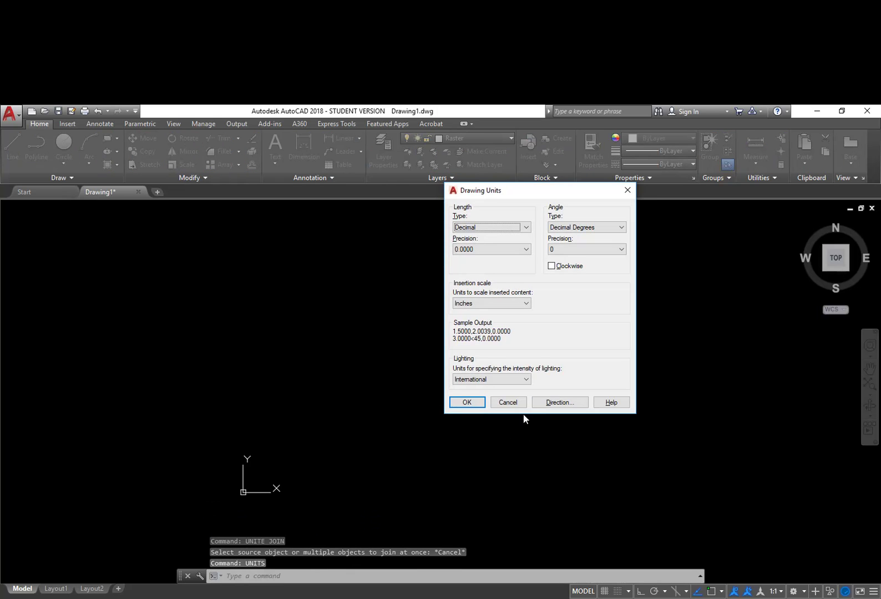
click(521, 228)
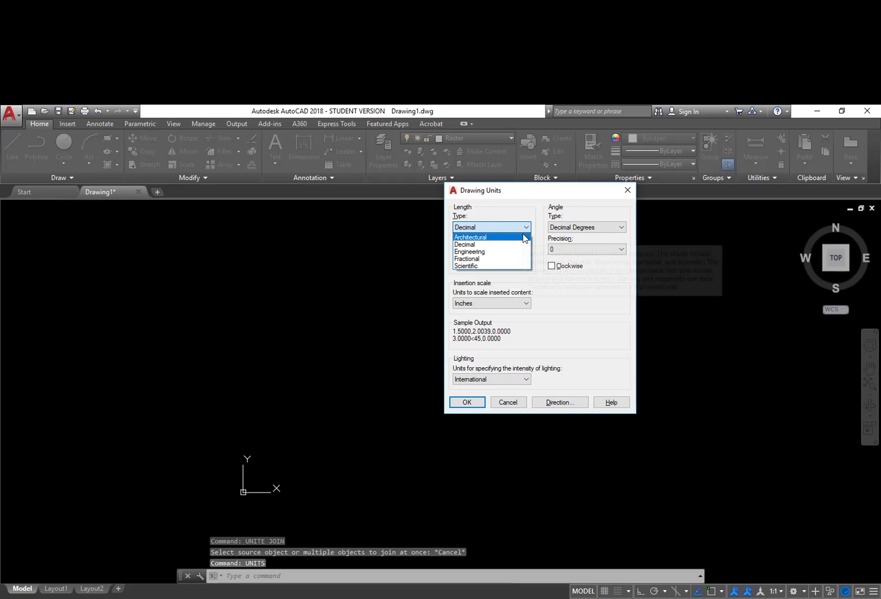
click(514, 238)
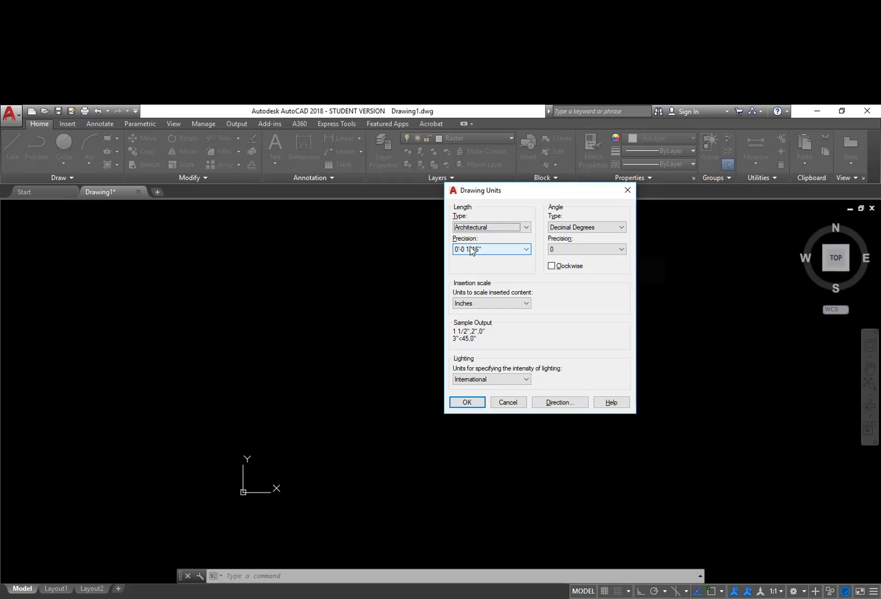
click(496, 251)
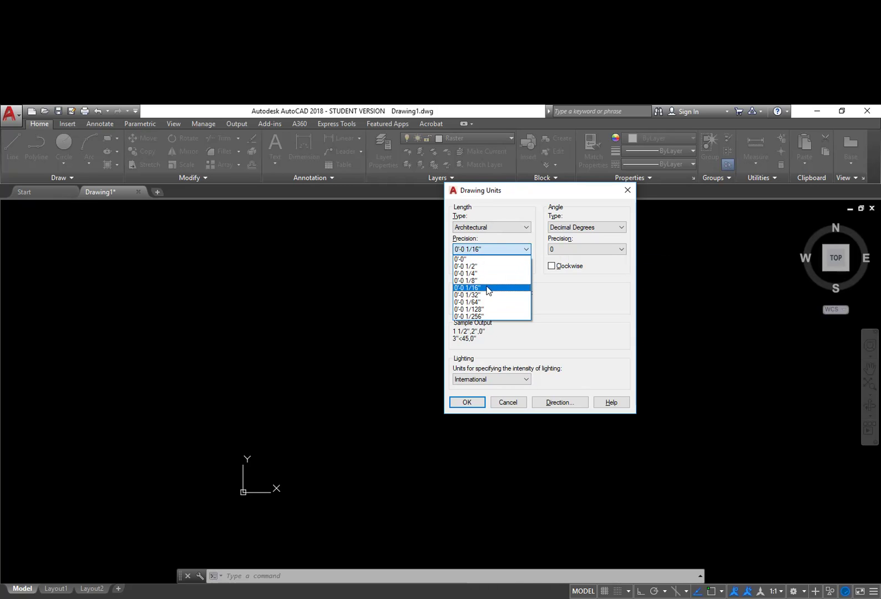
click(486, 296)
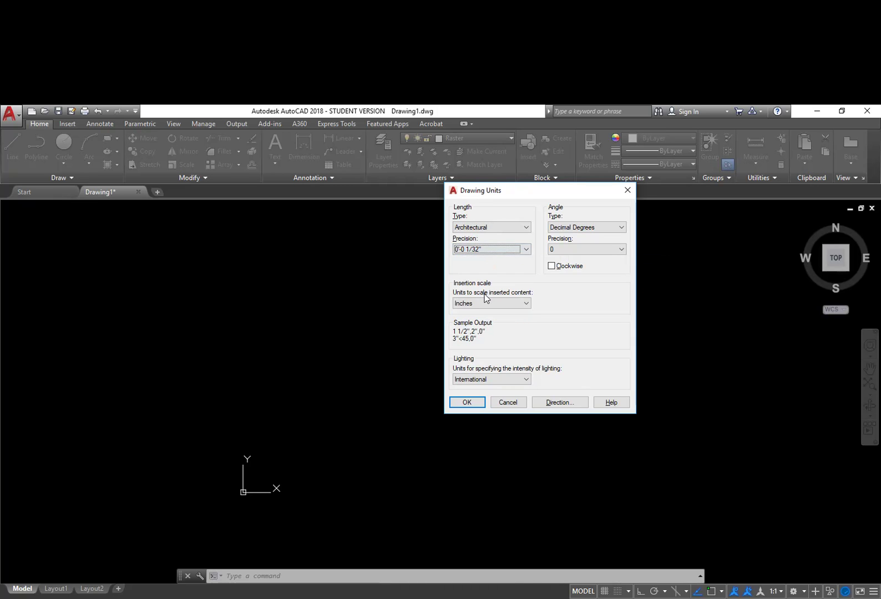
click(575, 249)
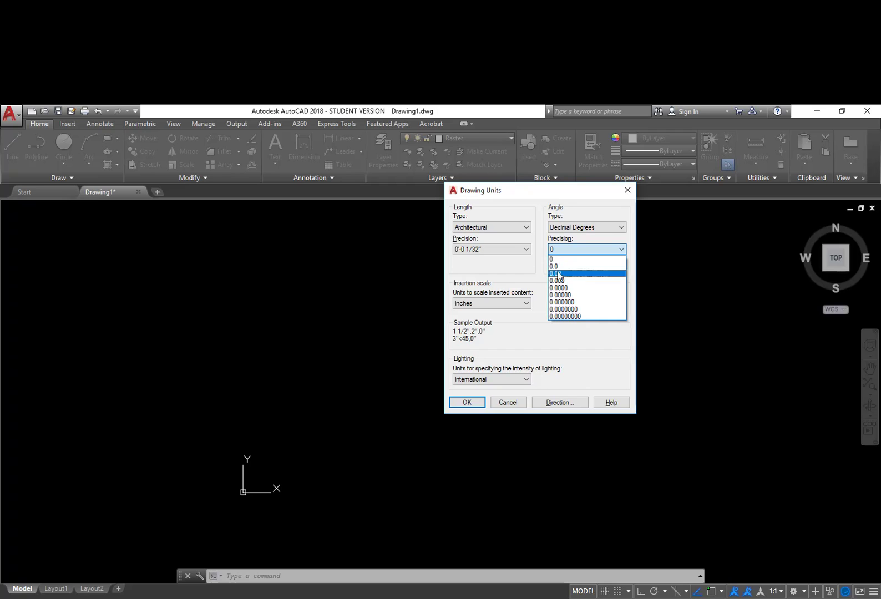
click(565, 316)
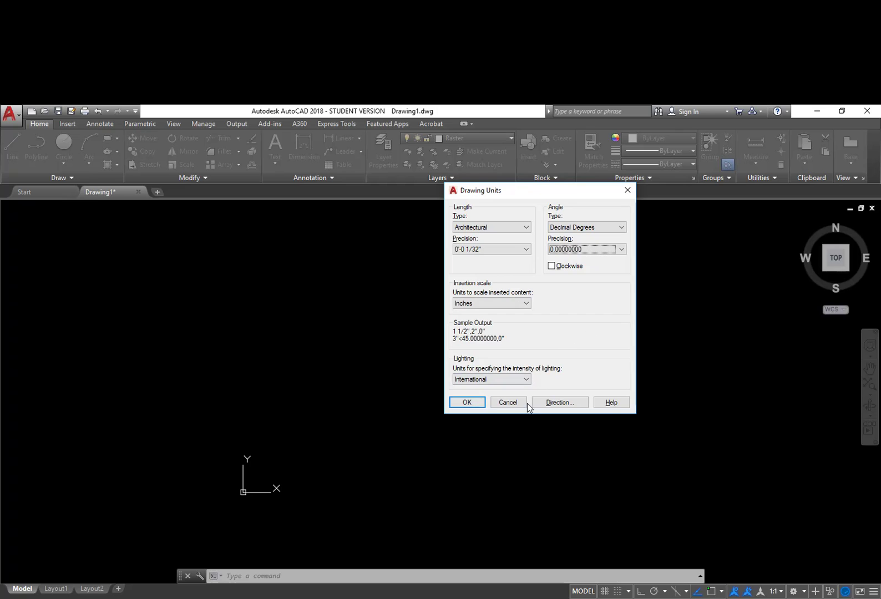
click(465, 403)
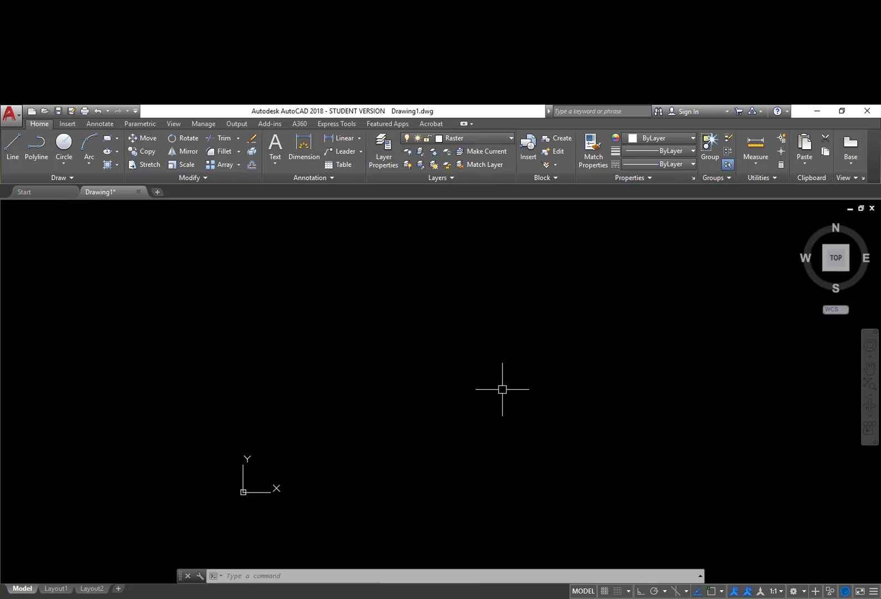
Create a new layer named s-foundation in the Layer Properties Manager.
click(496, 178)
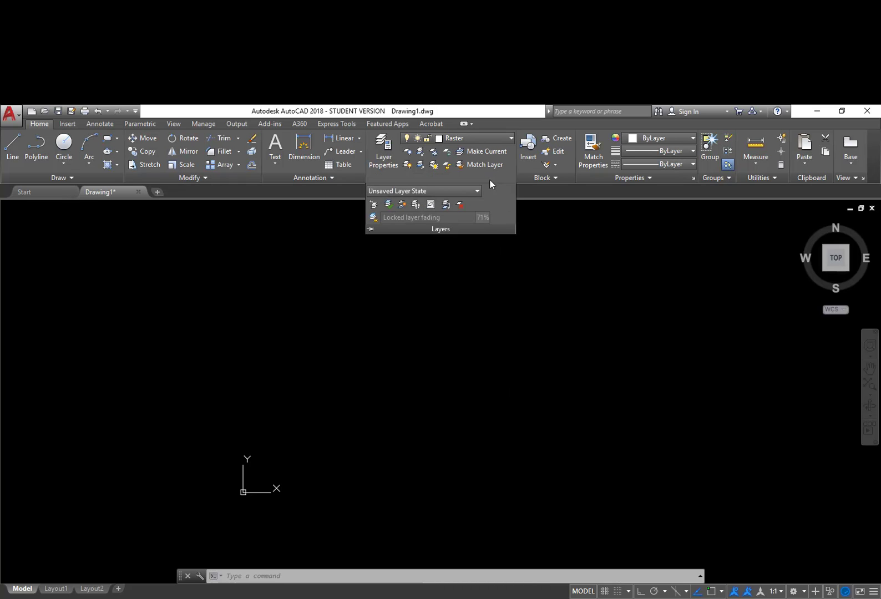
click(388, 161)
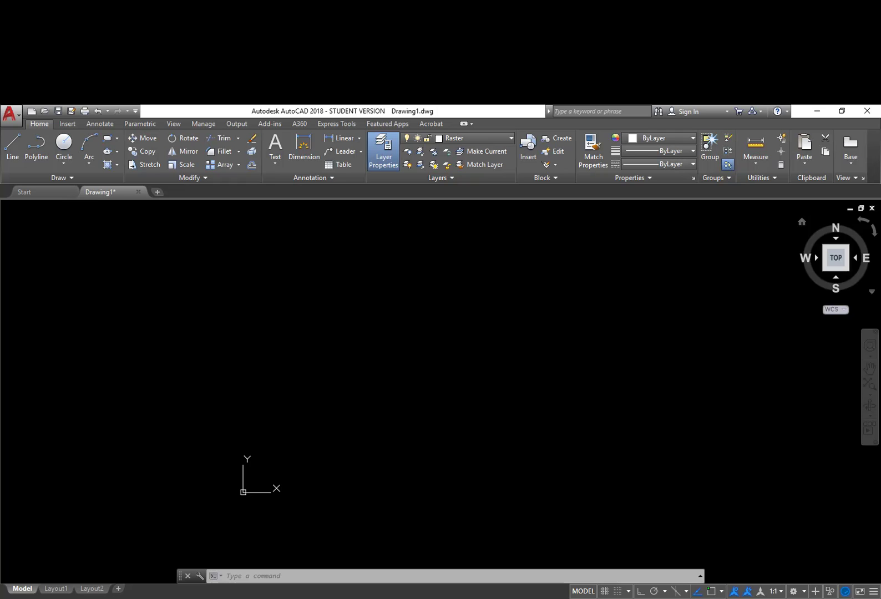
click(384, 150)
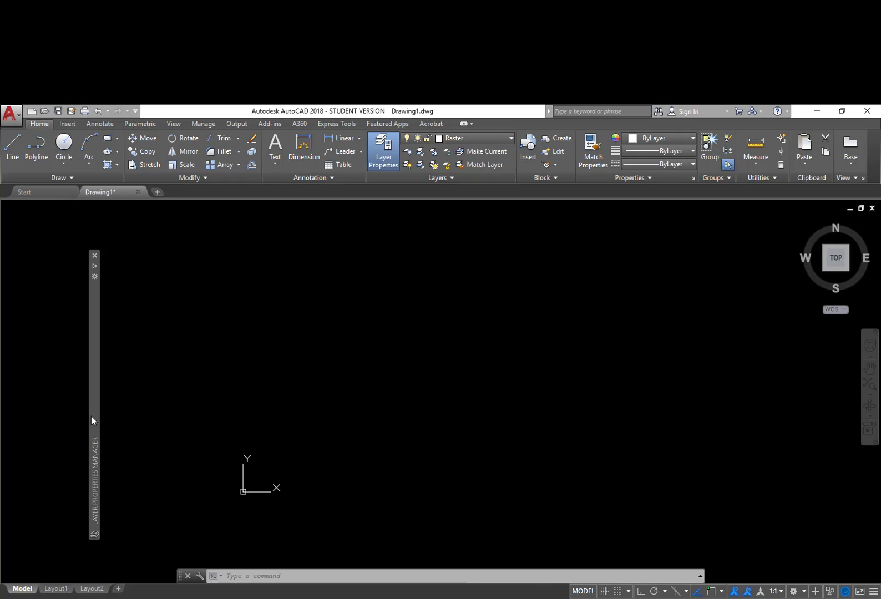
mouse_move(95, 411)
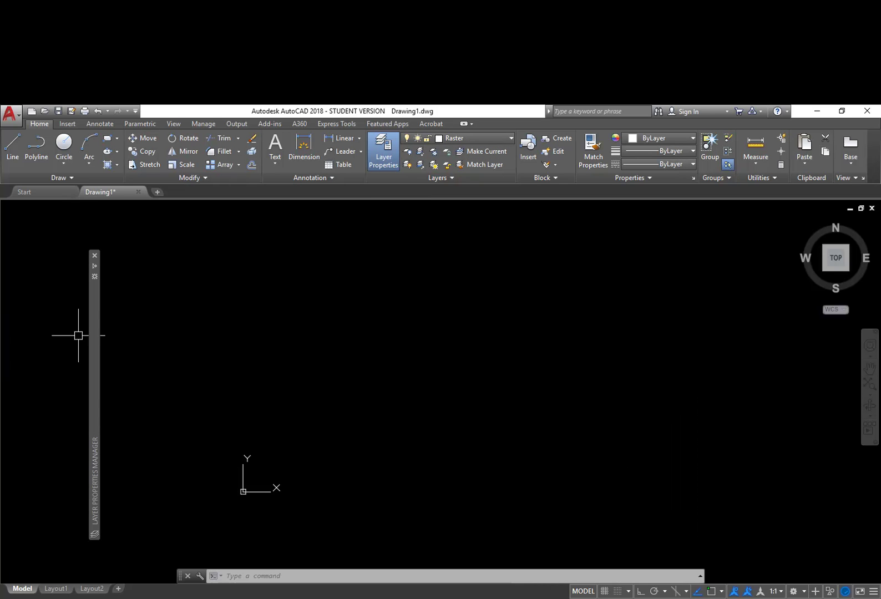
mouse_move(98, 325)
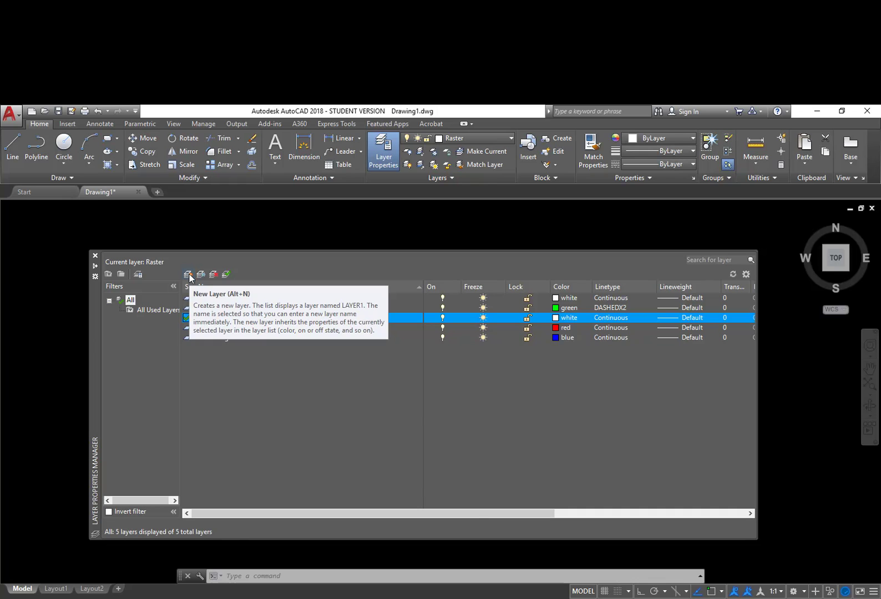
click(188, 275)
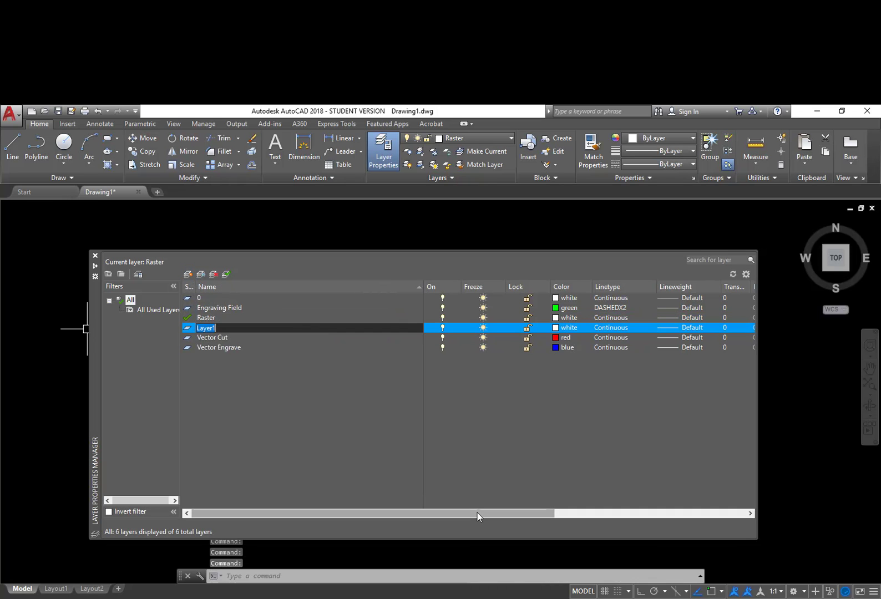
text(s-foundation)
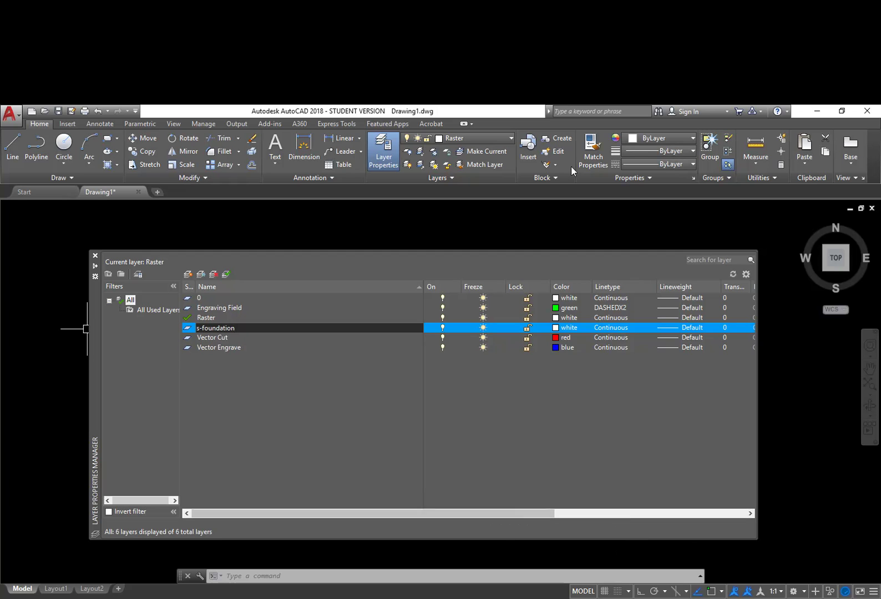
Set the s-foundation layer's color to green.
click(558, 328)
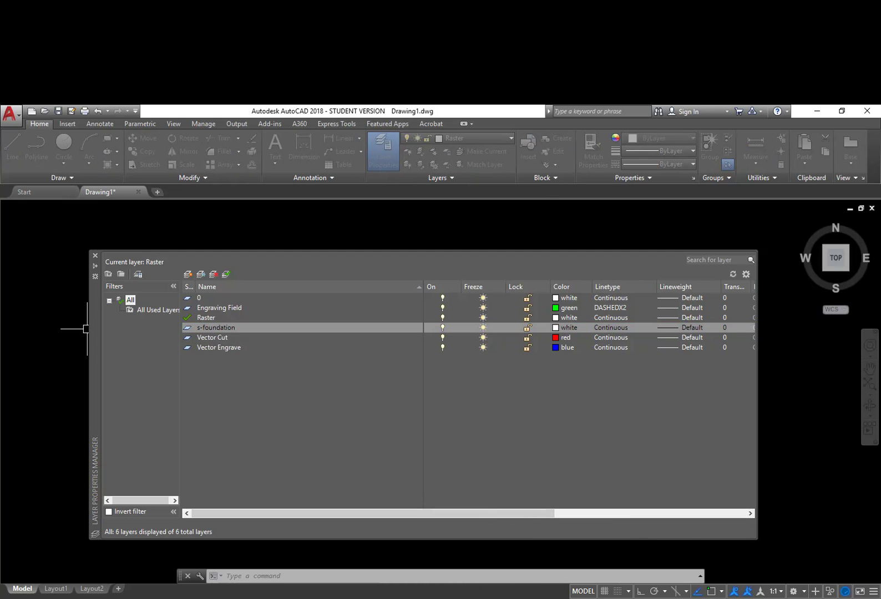
drag(771, 215, 602, 218)
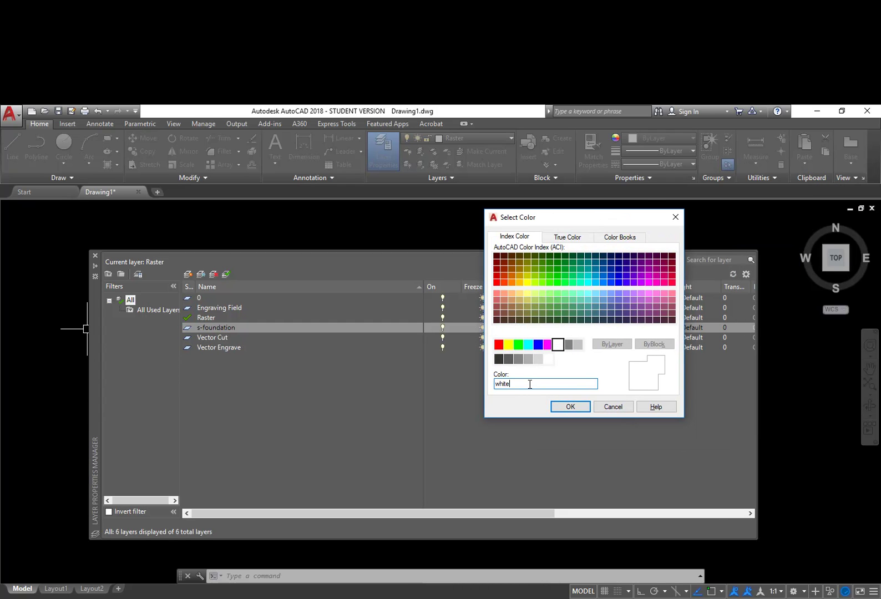
click(521, 348)
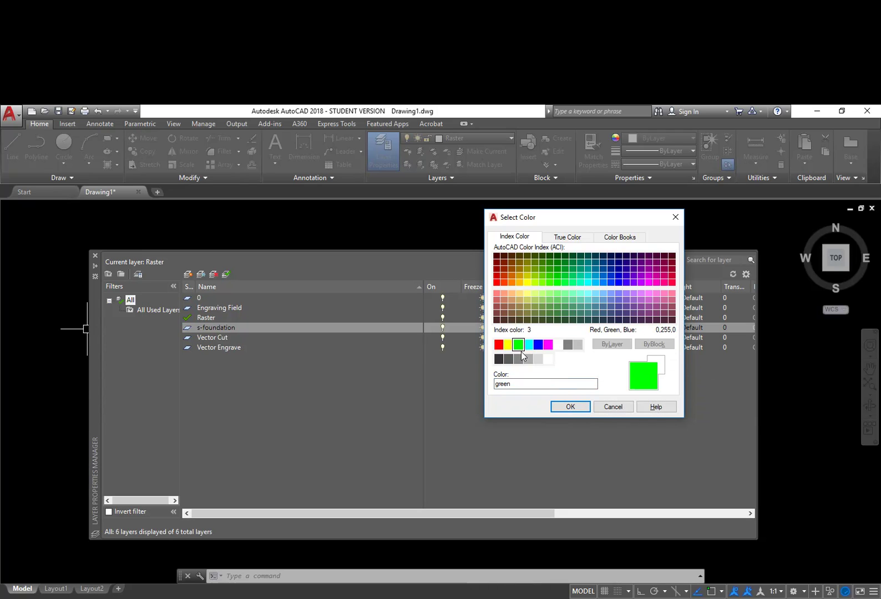
click(582, 408)
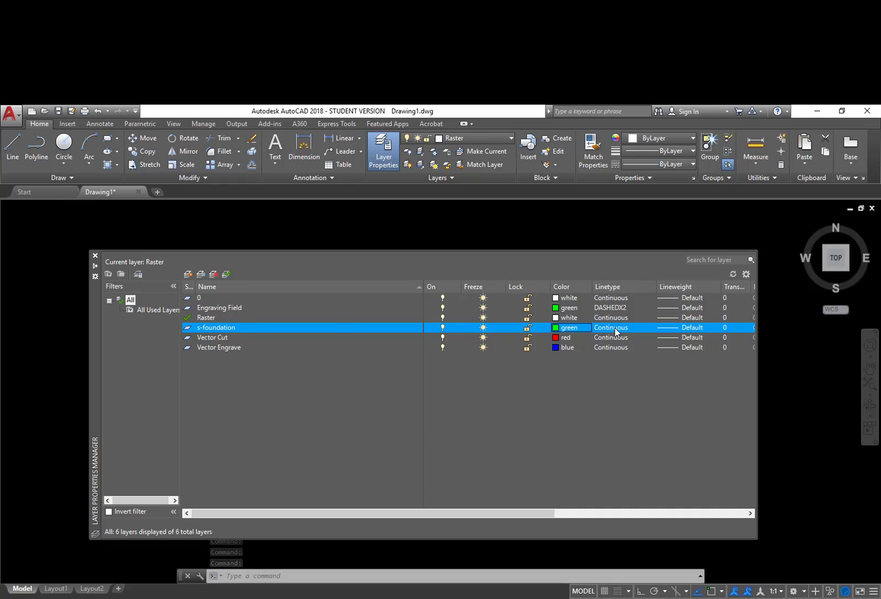
Delete the Engraving Field layer and make s-foundation the current layer.
click(211, 309)
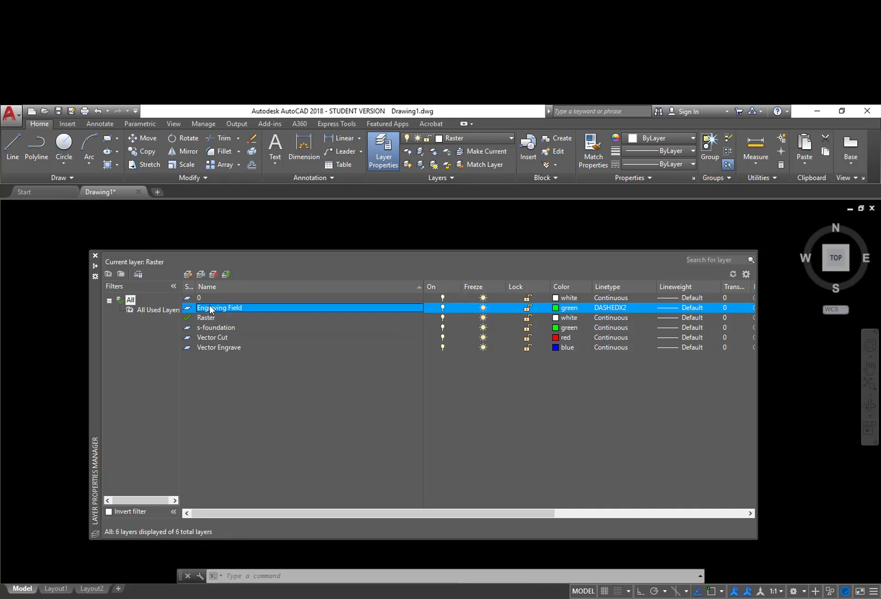
click(212, 274)
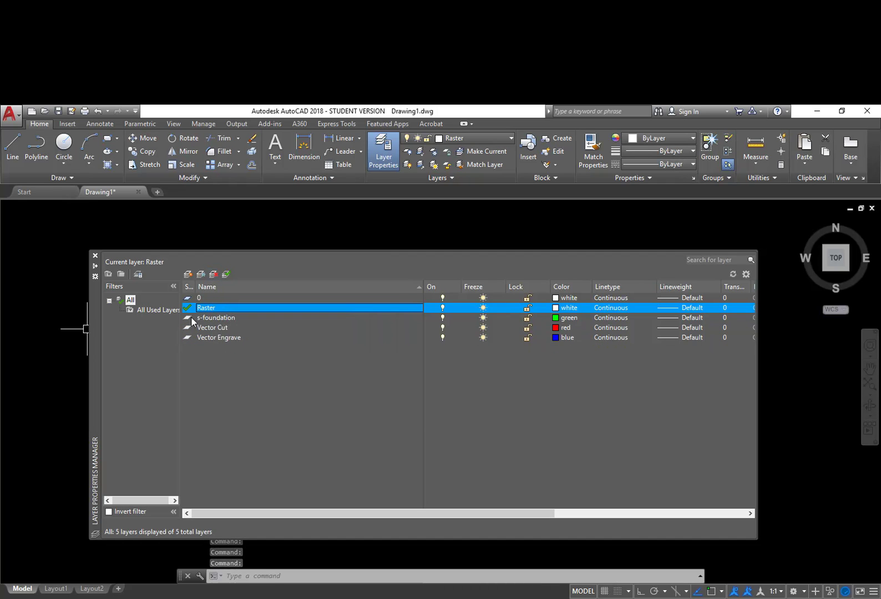
click(219, 318)
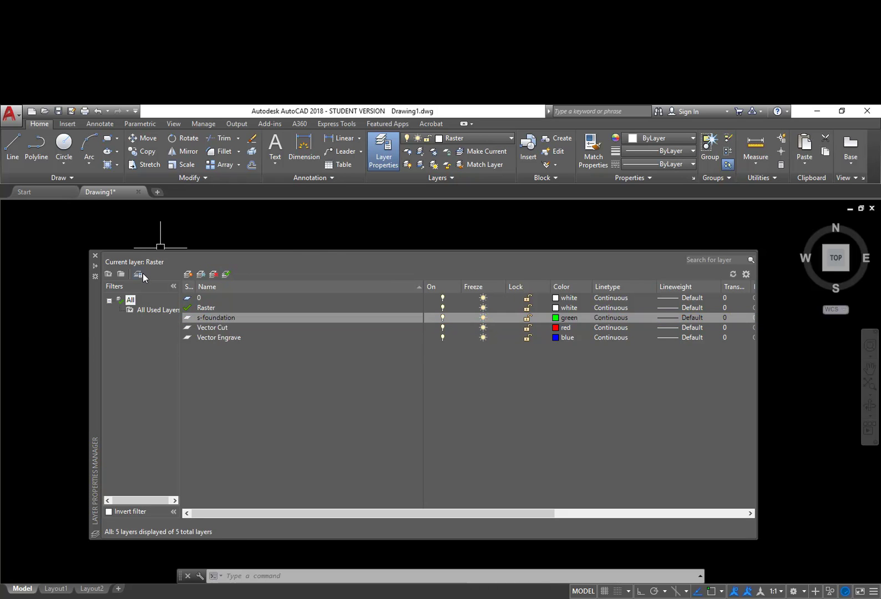
click(226, 274)
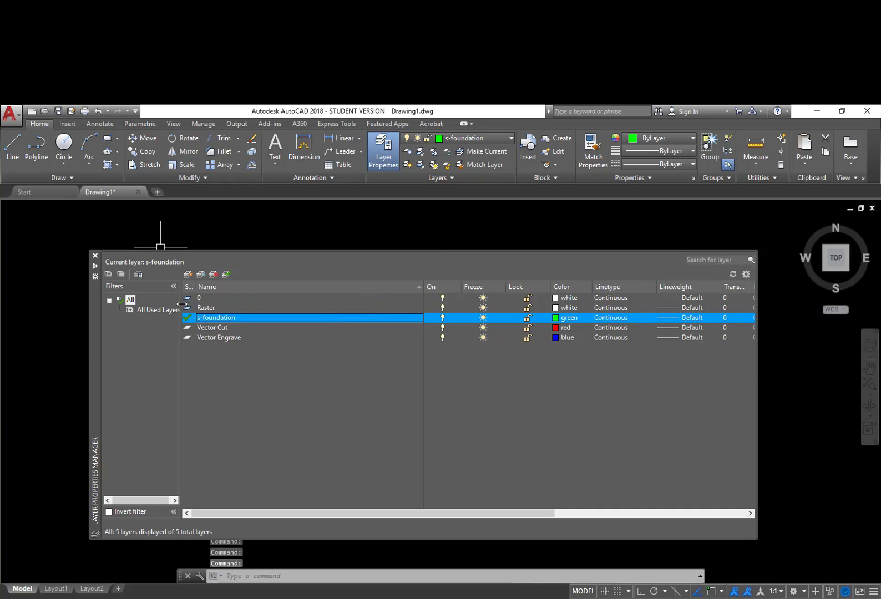
Delete the Raster, Vector Cut and Vector Engrave layers.
click(205, 308)
click(214, 275)
click(209, 319)
click(214, 274)
click(213, 274)
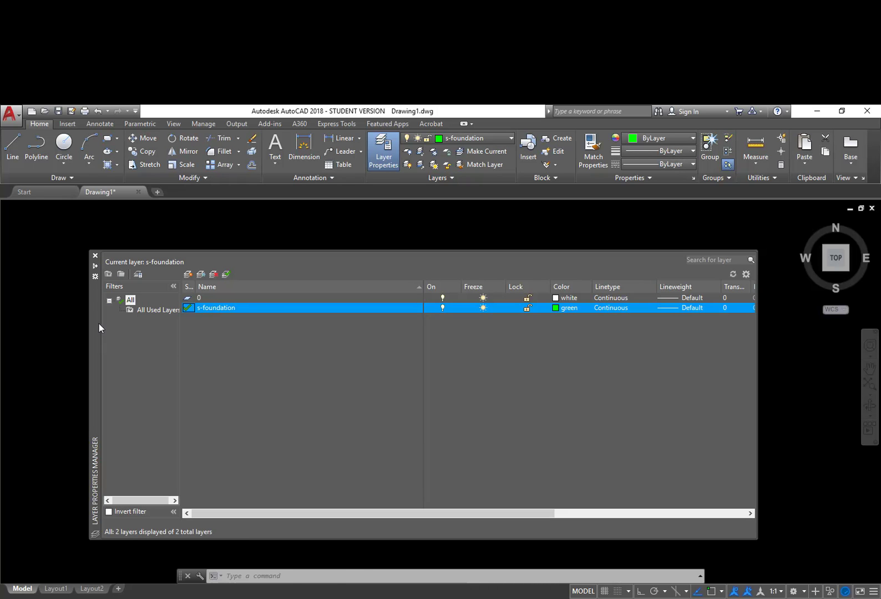
Dock the Layer Properties Manager beside the drawing area and clear any active selection.
drag(100, 325, 27, 299)
click(272, 294)
key(Escape)
key(Escape)
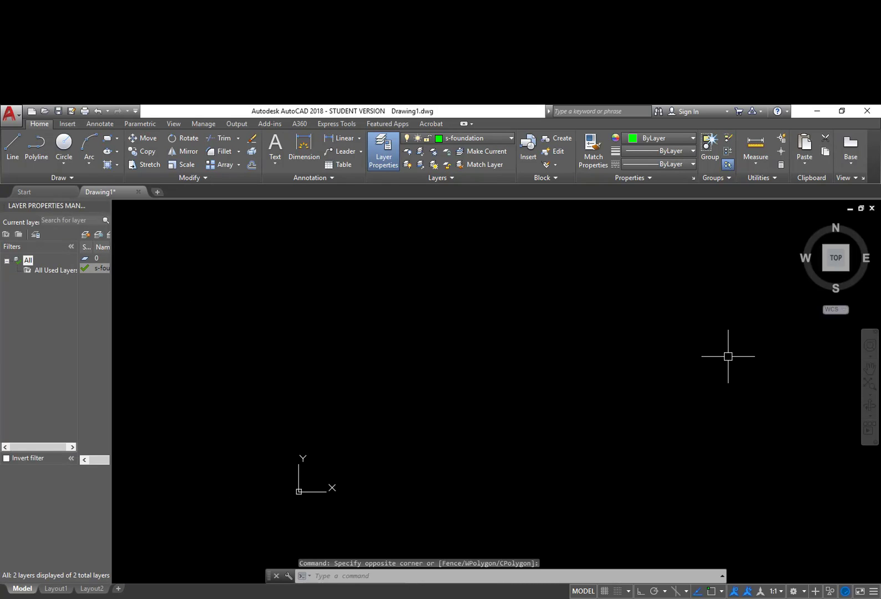
Draw a 36' horizontal line with ortho on, starting above and to the right of the origin.
scroll(575, 374, down, 2)
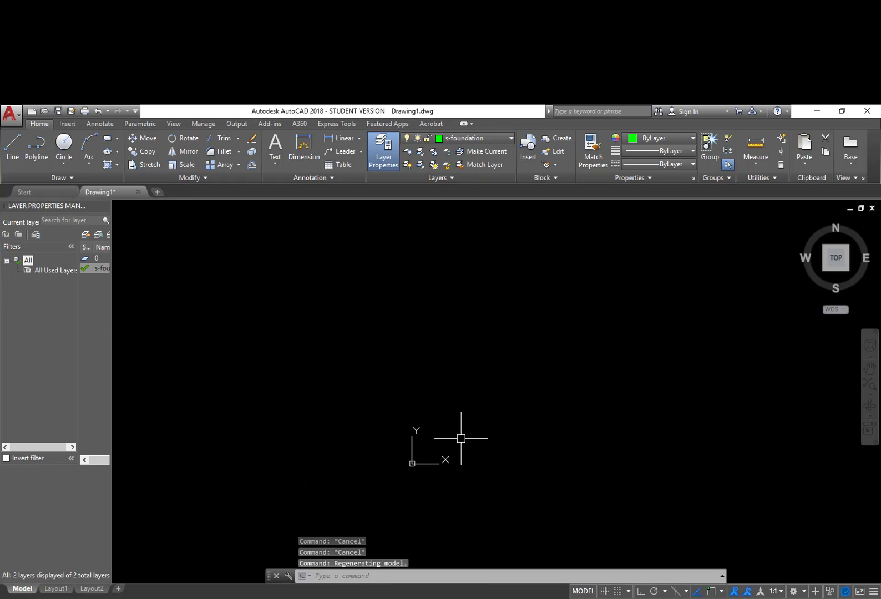
middle_drag(561, 400, 531, 403)
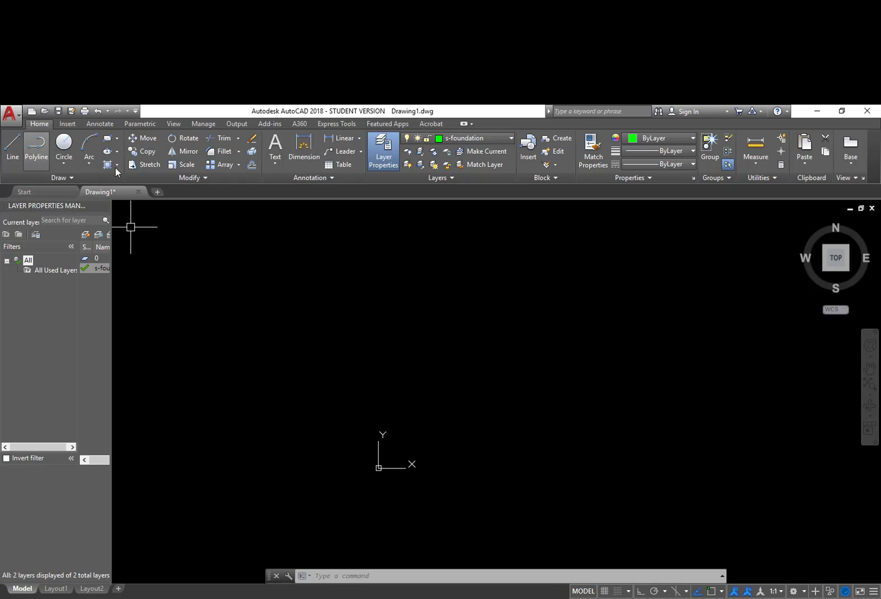
text(l)
key(Return)
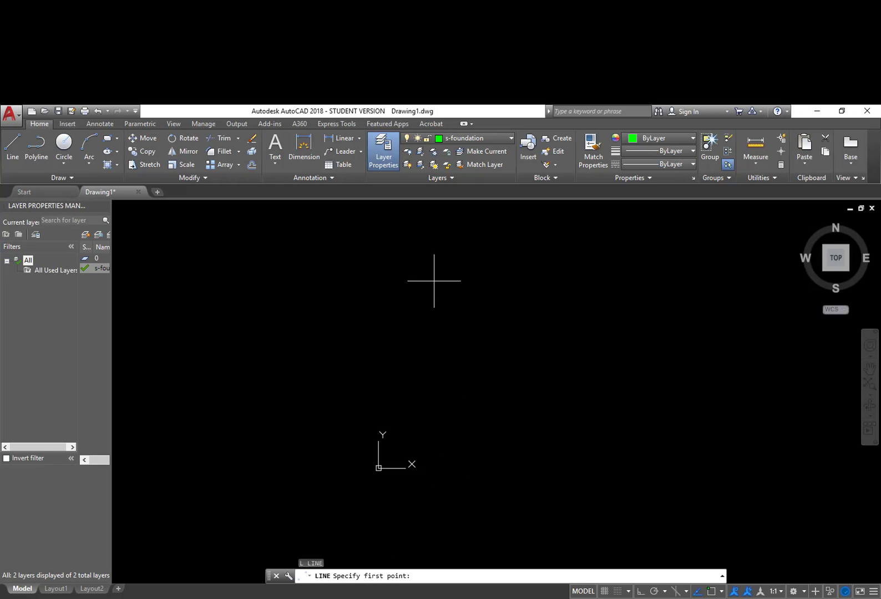
click(456, 406)
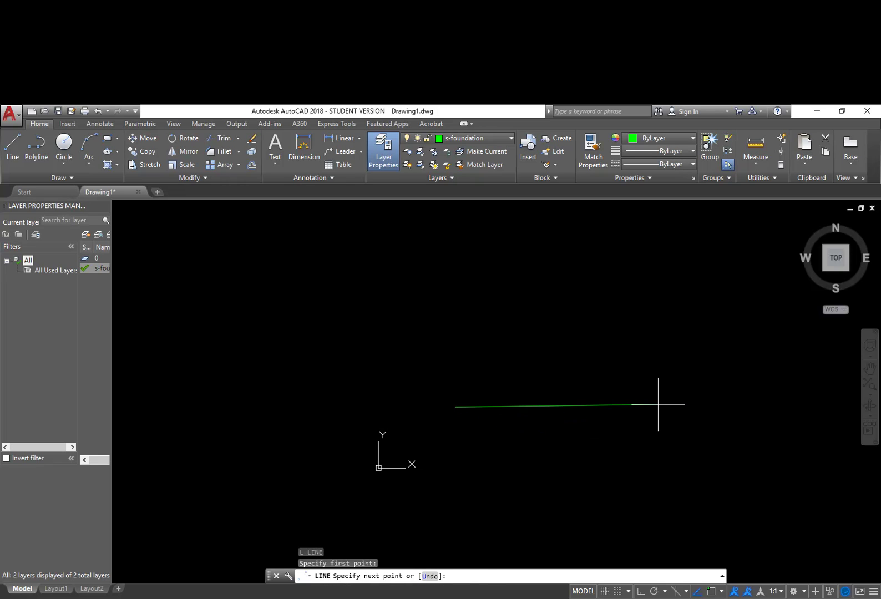
key(F8)
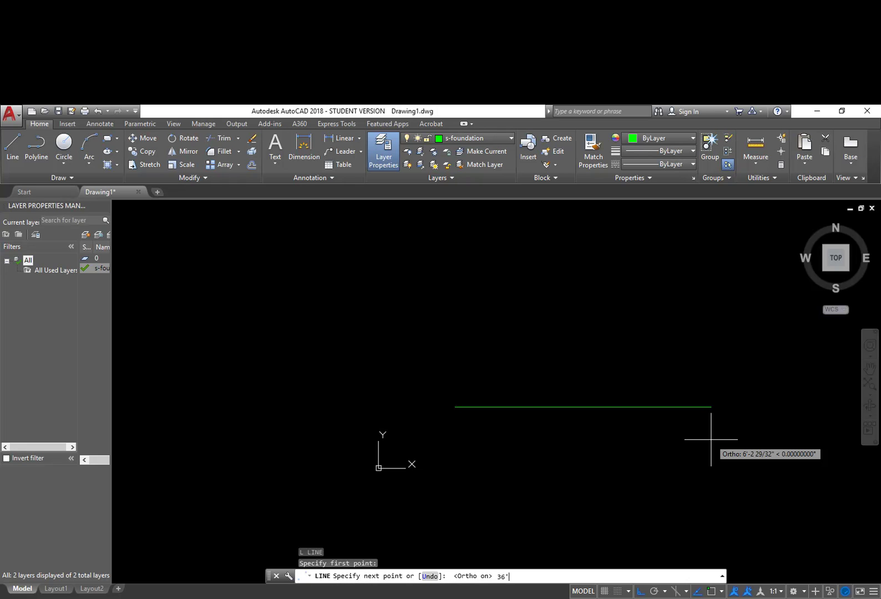
key(Return)
scroll(712, 436, down, 3)
middle_drag(744, 428, 495, 422)
key(Return)
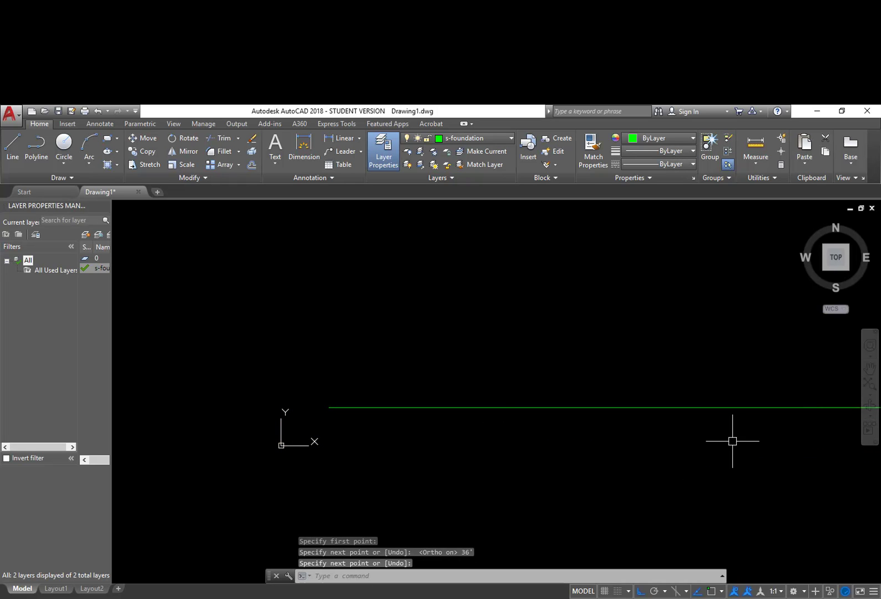
List the horizontal line's properties to check its length.
scroll(740, 438, down, 8)
scroll(742, 454, up, 4)
middle_drag(762, 451, 575, 470)
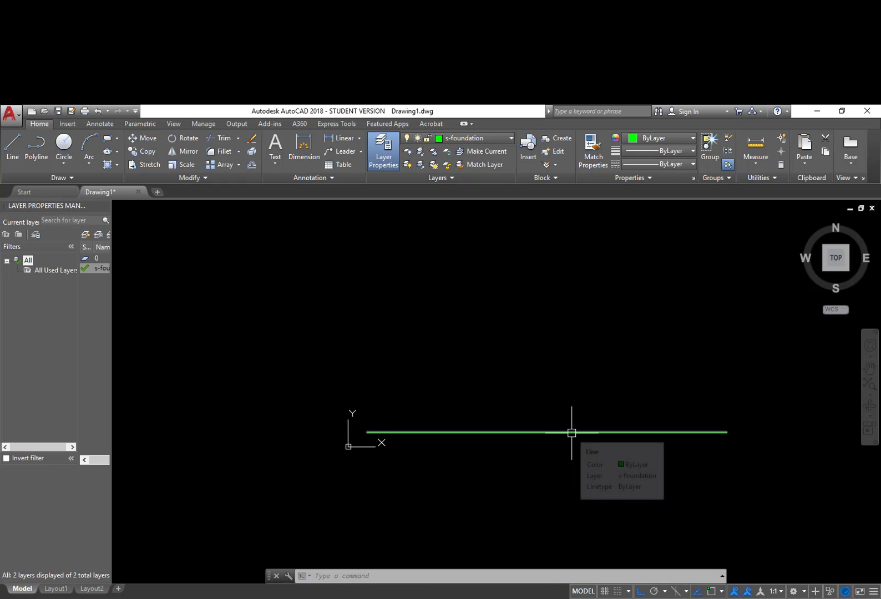
text(1i)
key(Return)
click(627, 432)
key(Return)
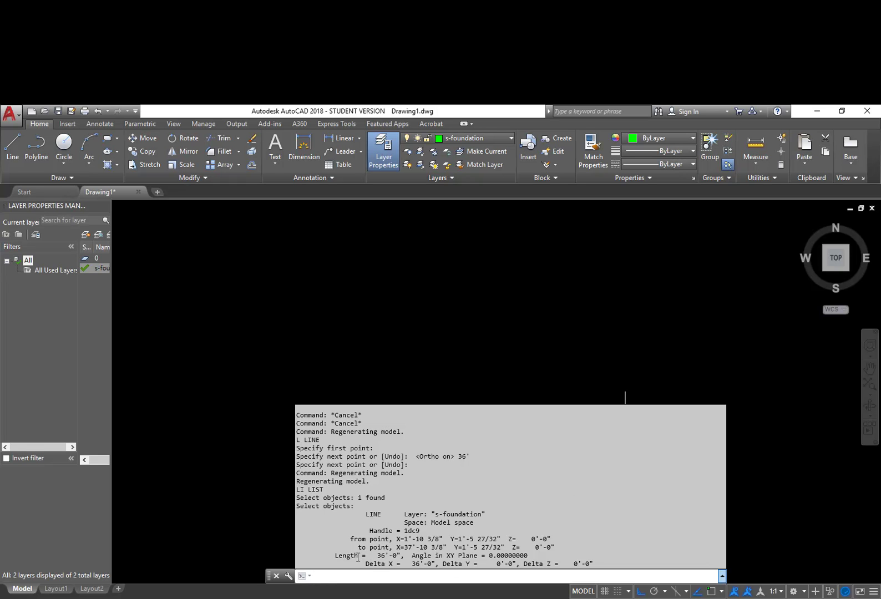
drag(335, 557, 390, 555)
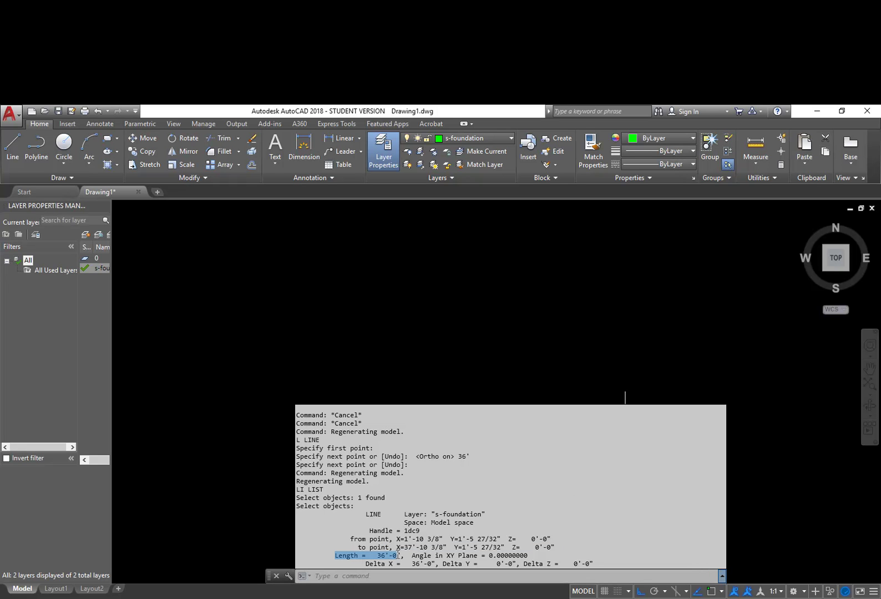
key(Escape)
key(Escape)
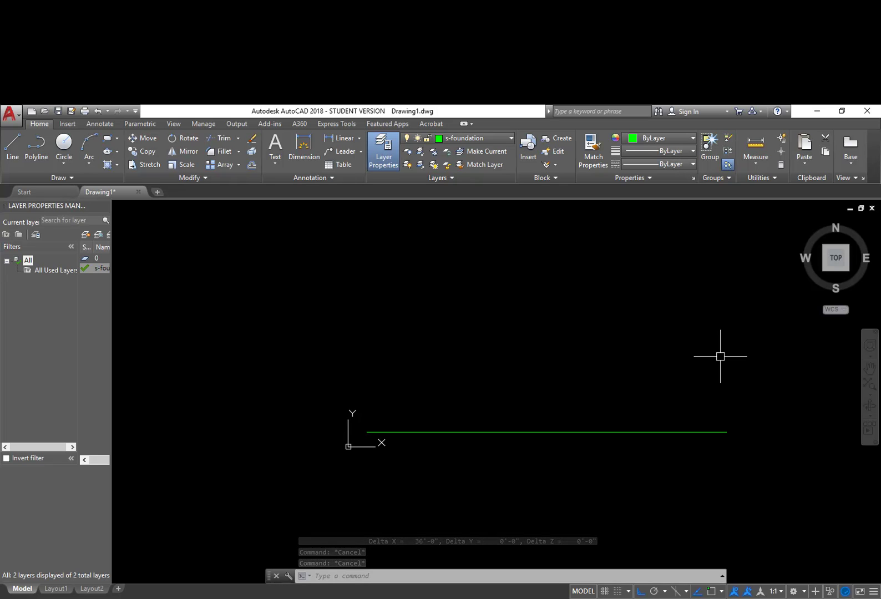
Turn on object snap and draw a 28' vertical line upward from the horizontal line's right endpoint.
text(1)
key(Return)
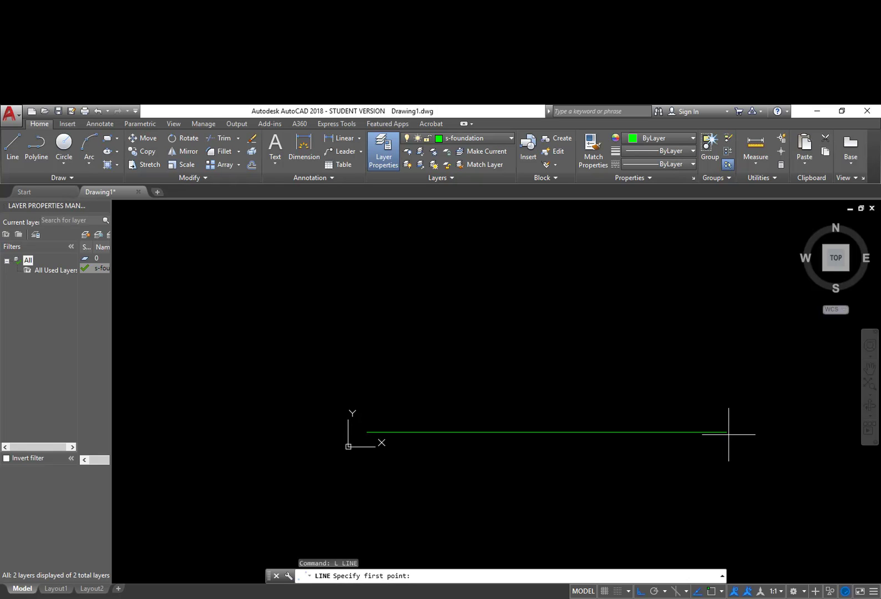
click(723, 591)
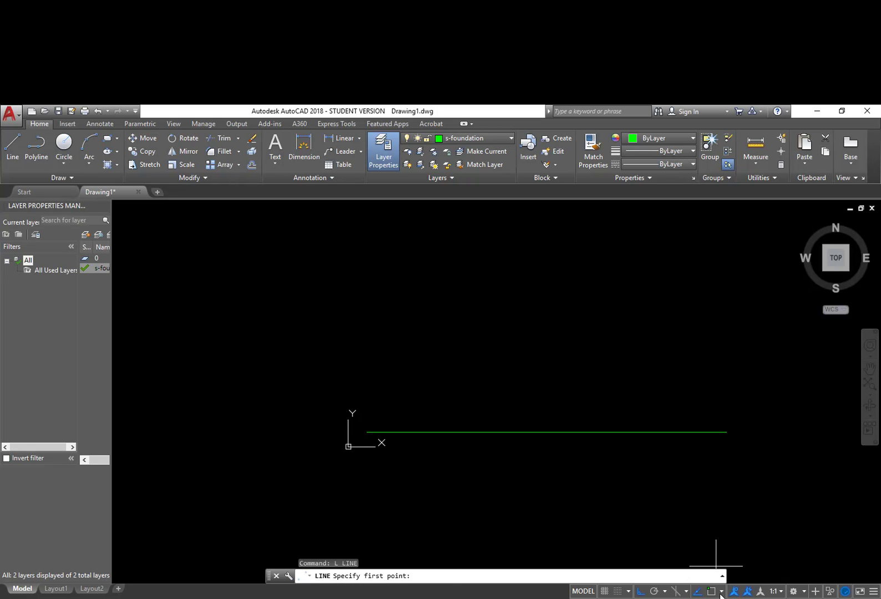
click(712, 592)
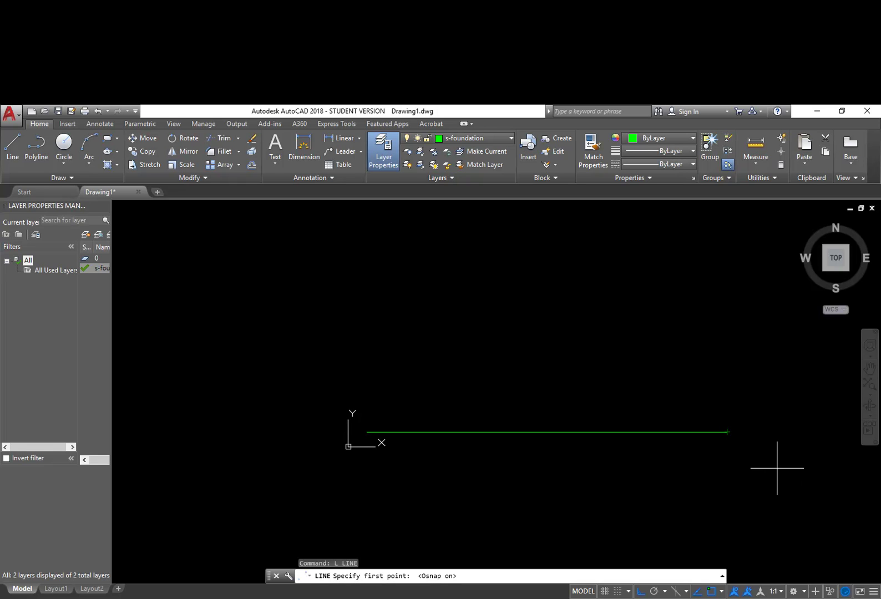
middle_drag(769, 458, 746, 498)
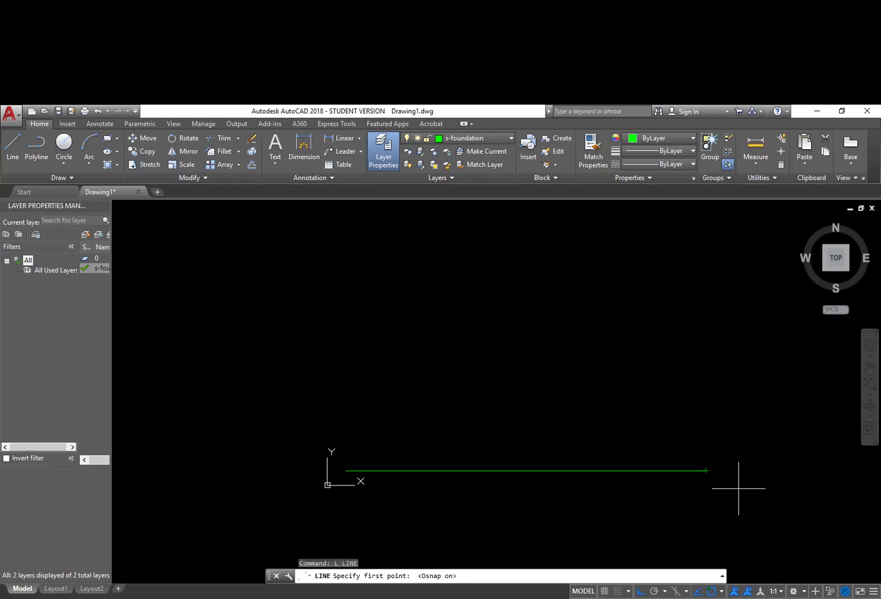
click(706, 471)
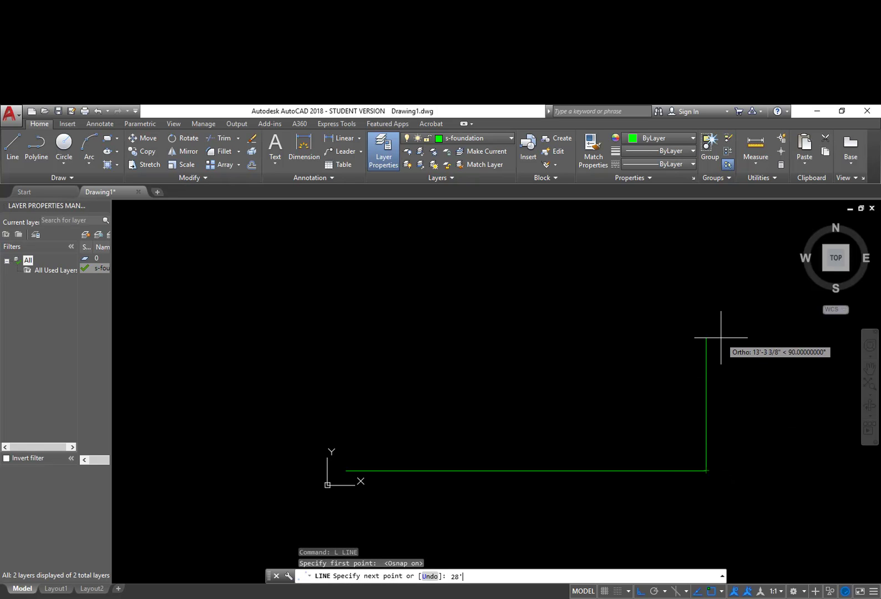
text(28')
key(Return)
Complete the rectangle with a 36' line toward the left and a closing line down to the first line's left endpoint.
scroll(721, 338, down, 6)
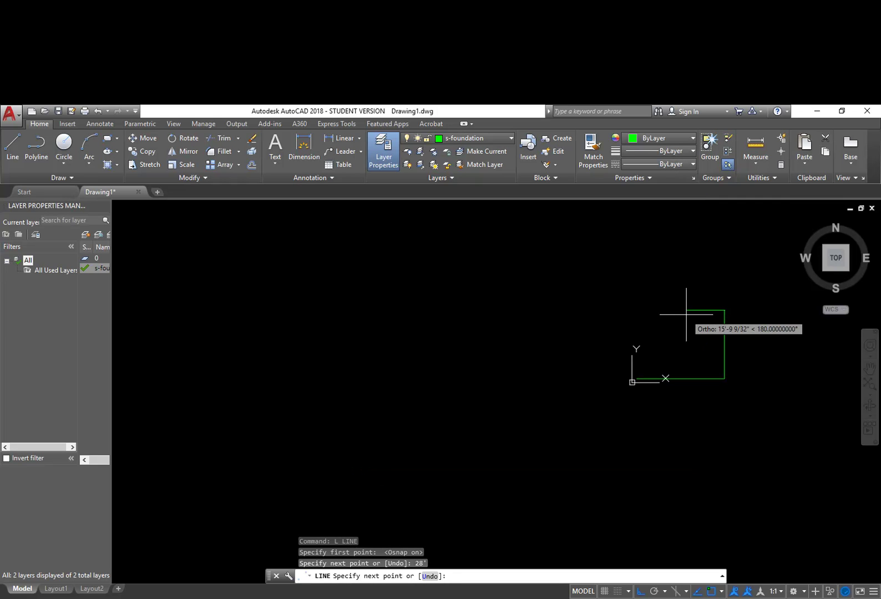
scroll(603, 314, up, 2)
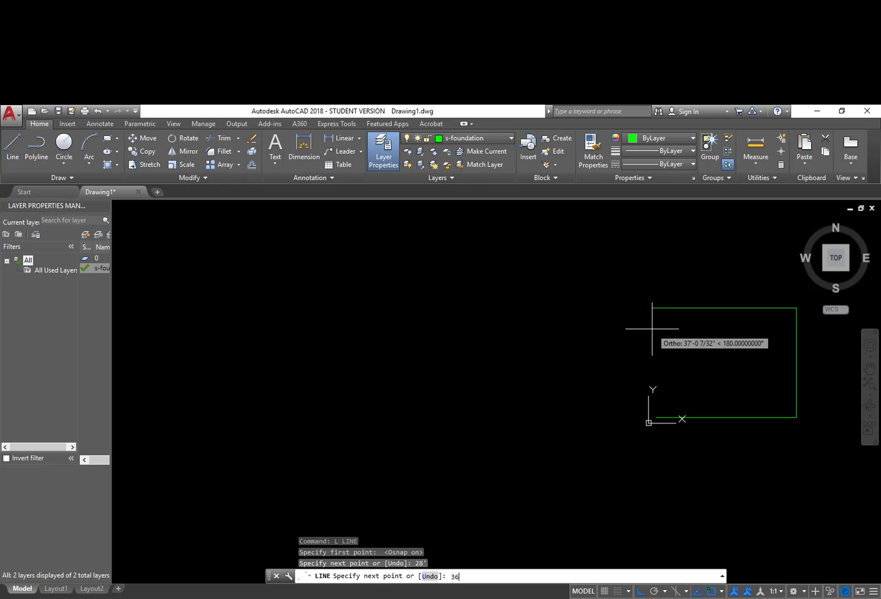
key(Return)
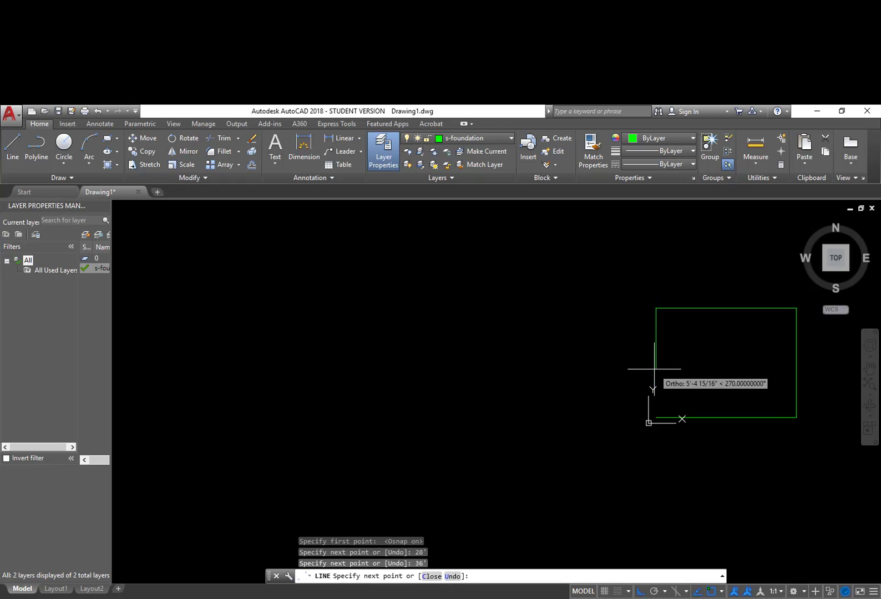
click(662, 417)
key(Escape)
key(Escape)
Move the whole rectangle freely up and to the right, farther from the origin, with ortho off.
middle_drag(727, 364, 557, 379)
text(m)
key(Return)
click(458, 464)
click(683, 251)
key(Return)
click(664, 385)
key(F8)
click(692, 352)
scroll(600, 287, up, 2)
middle_drag(600, 288, 572, 348)
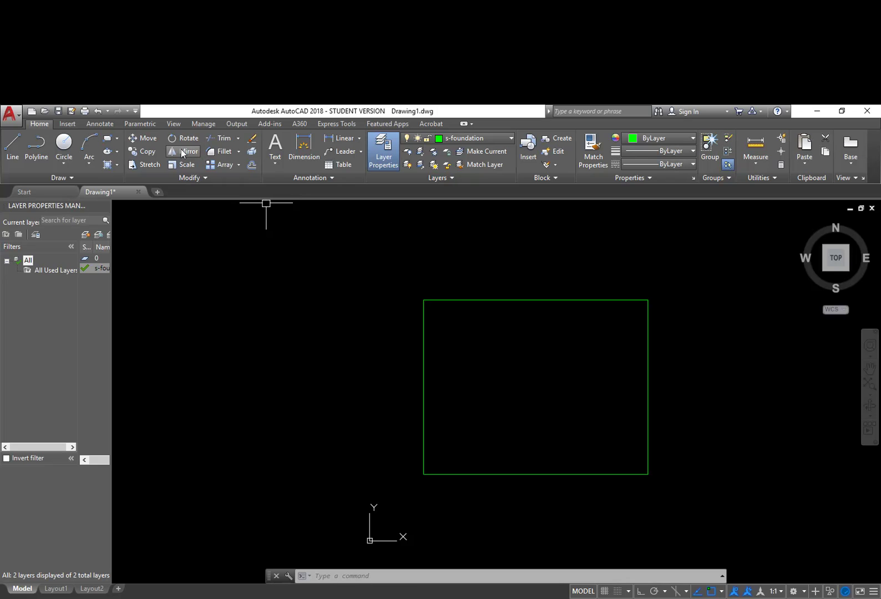
click(253, 166)
key(Escape)
key(Escape)
key(Escape)
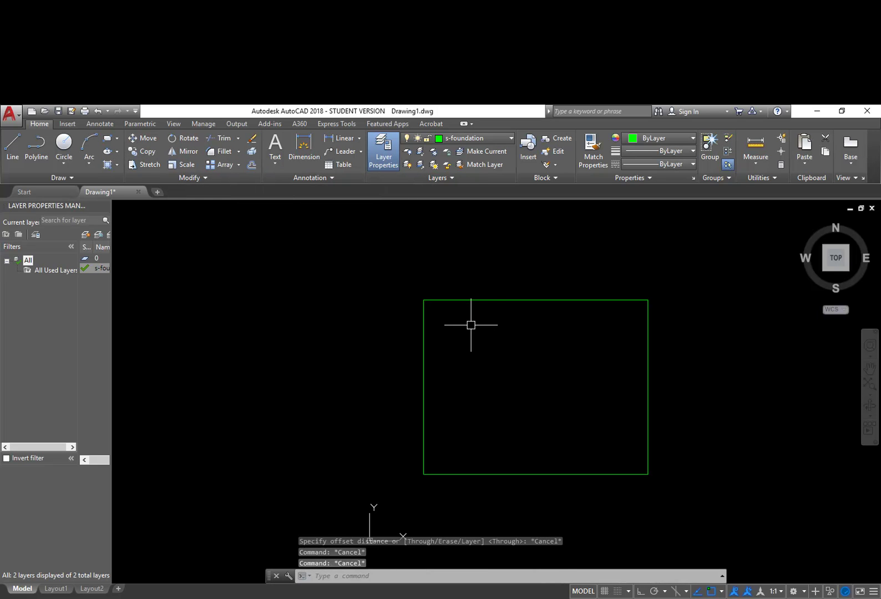
Offset all four sides of the rectangle inward by 8" to form the foundation wall thickness.
text(o)
key(Return)
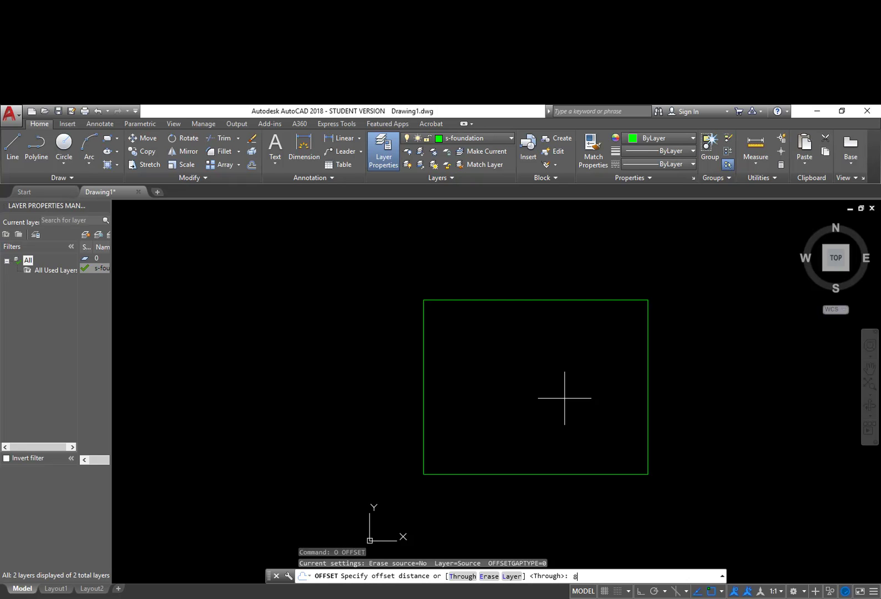
key(Return)
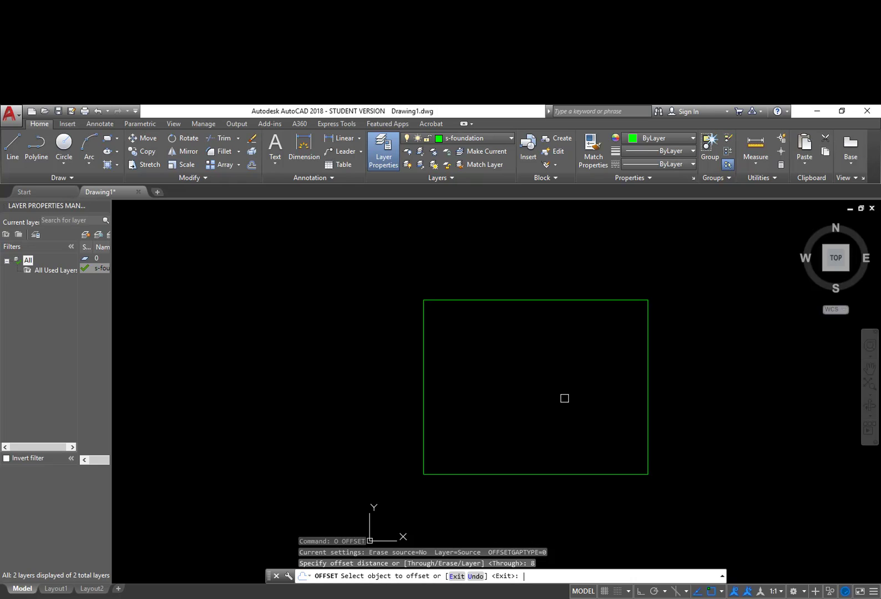
click(600, 475)
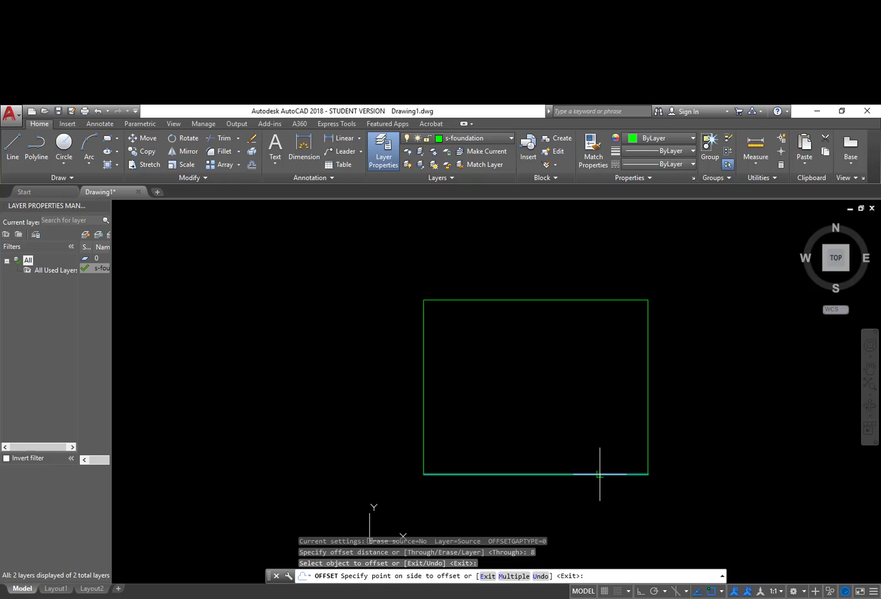
click(588, 405)
click(647, 410)
click(600, 388)
click(601, 301)
click(600, 341)
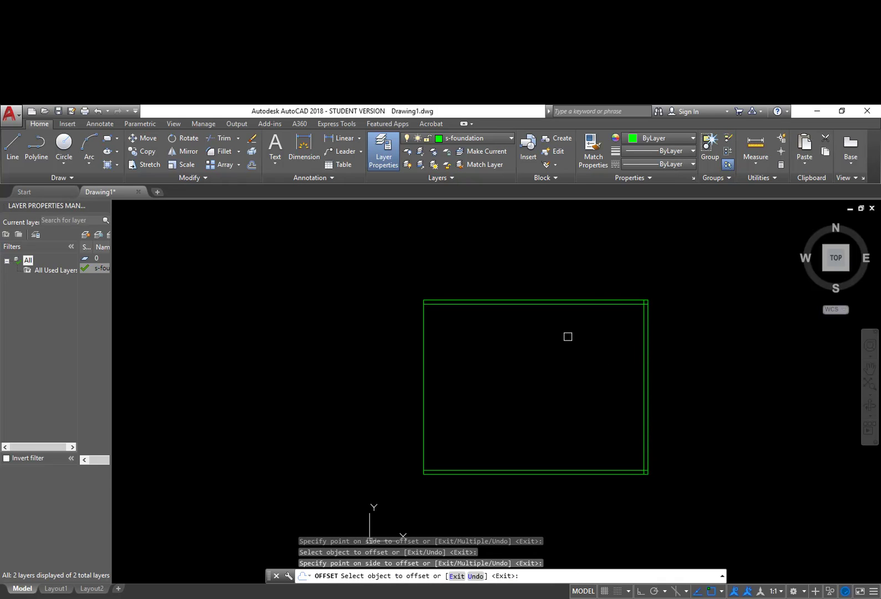
click(423, 374)
click(515, 381)
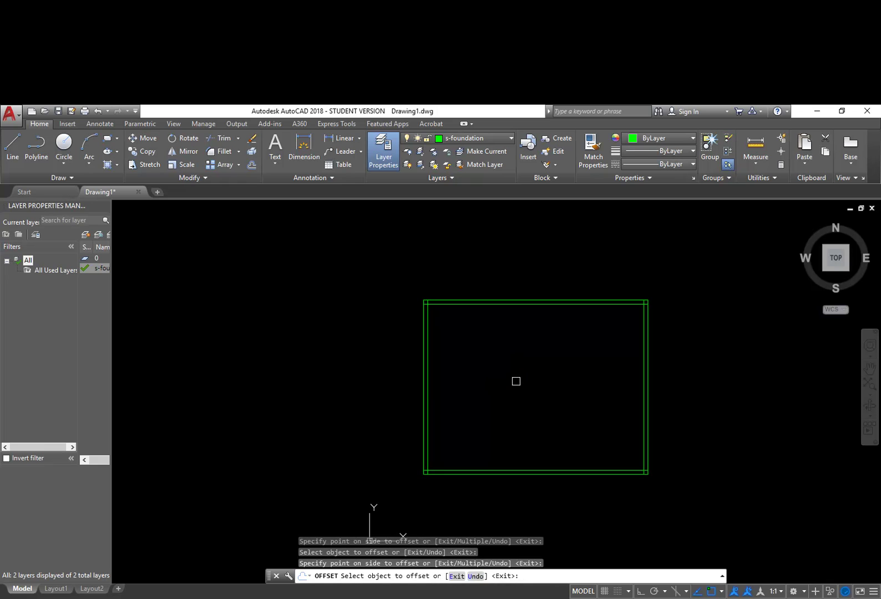
key(Return)
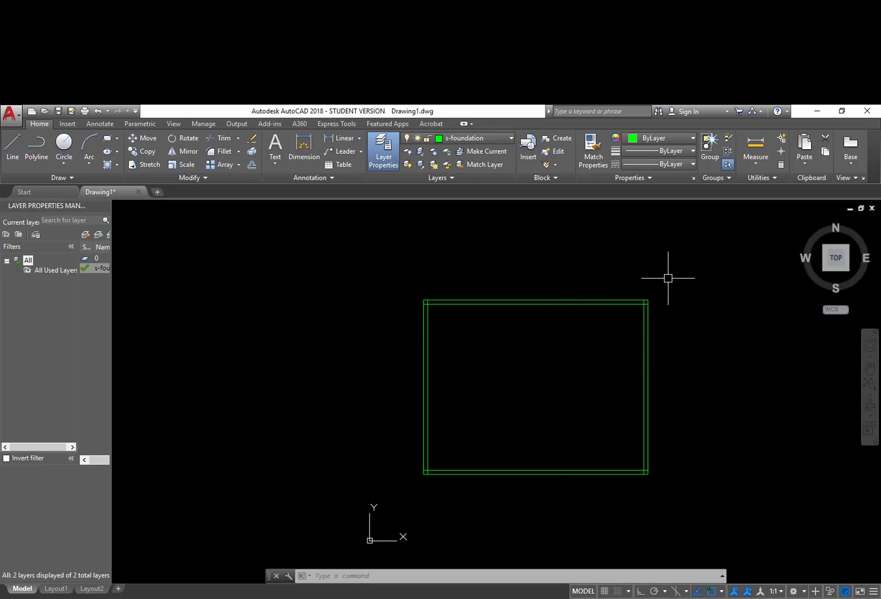
scroll(650, 294, up, 8)
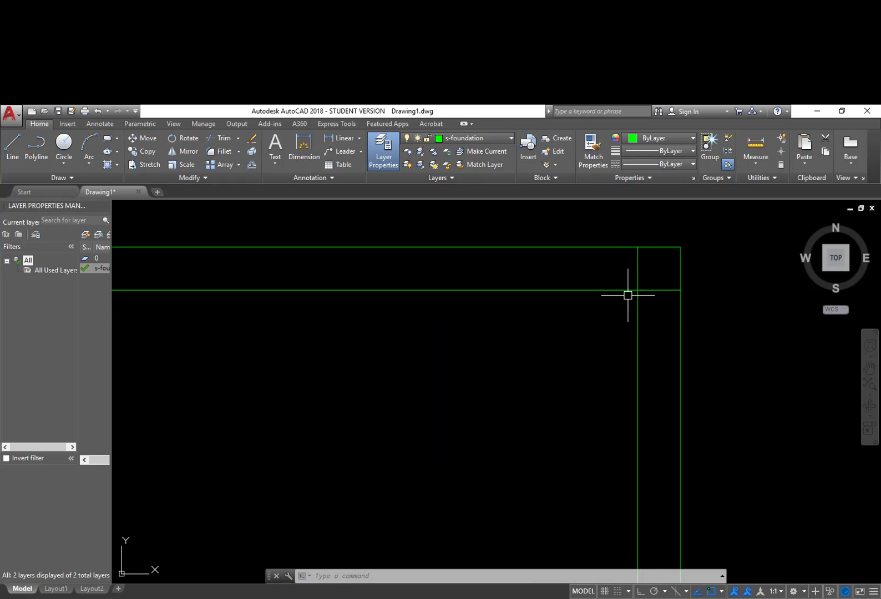
text(f)
key(Return)
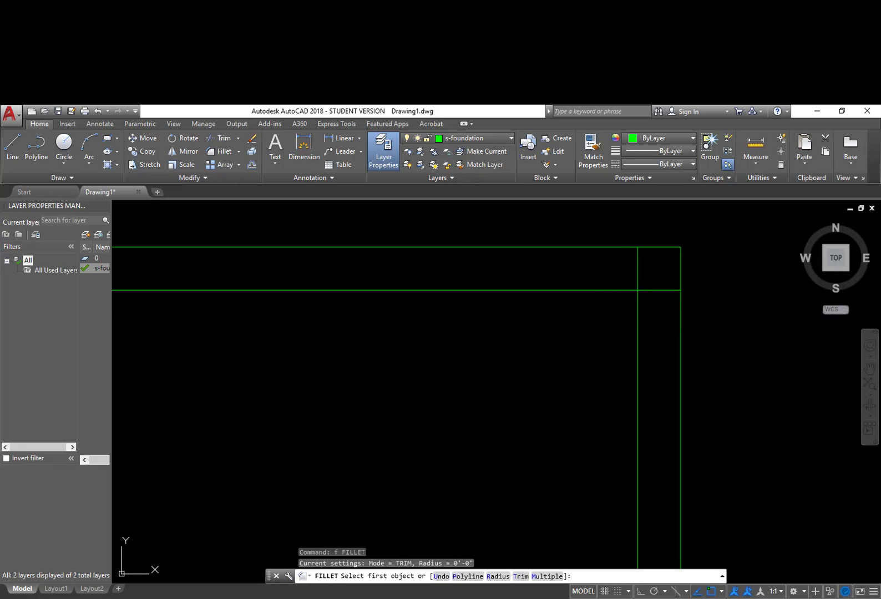
key(Escape)
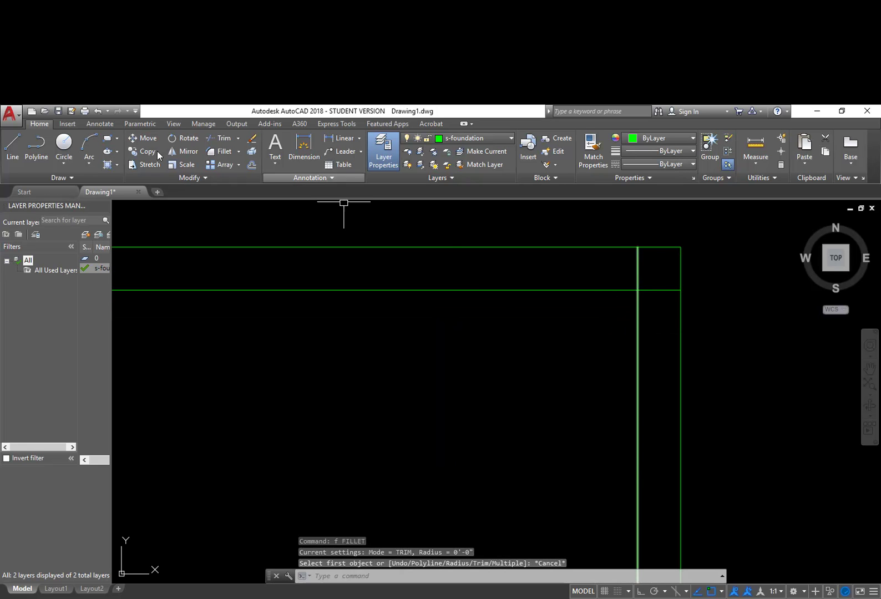
click(221, 150)
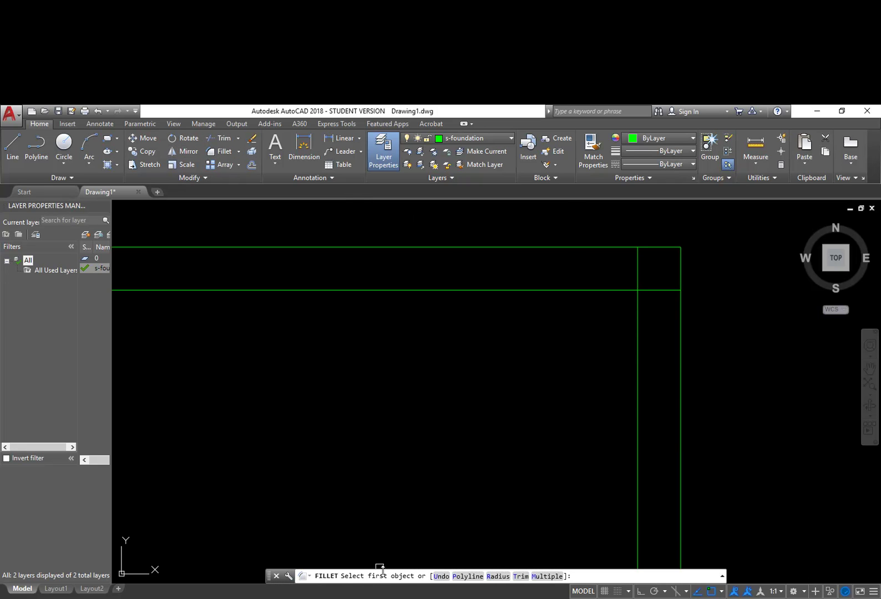
click(498, 577)
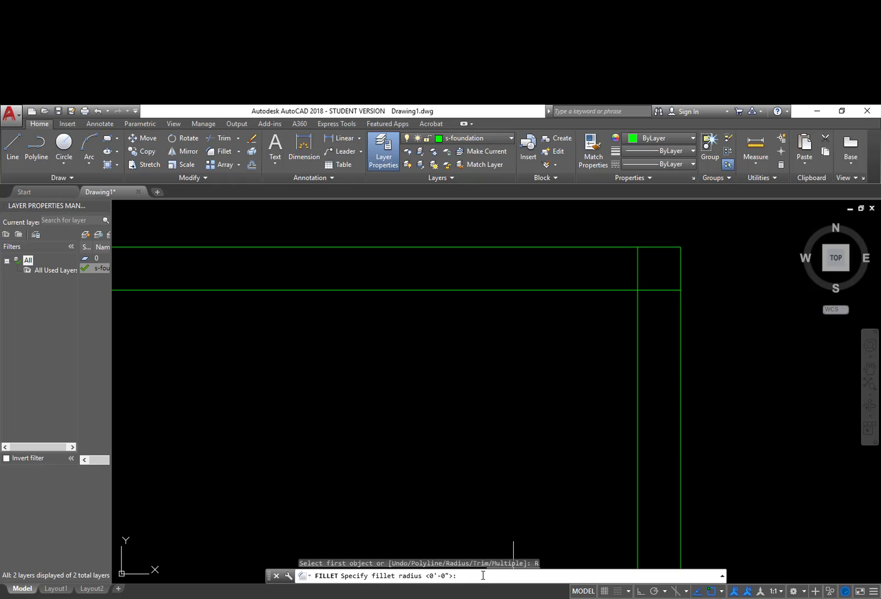
key(Return)
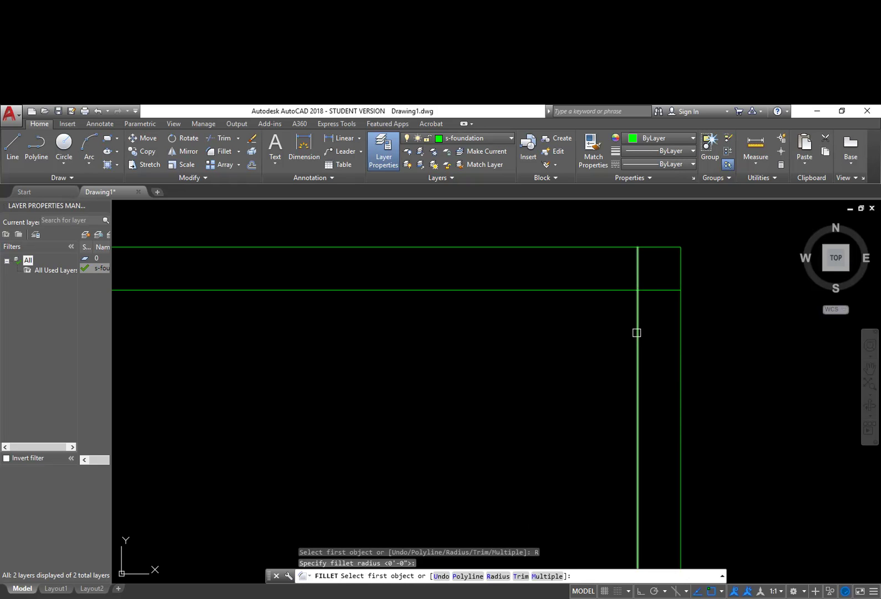
click(636, 333)
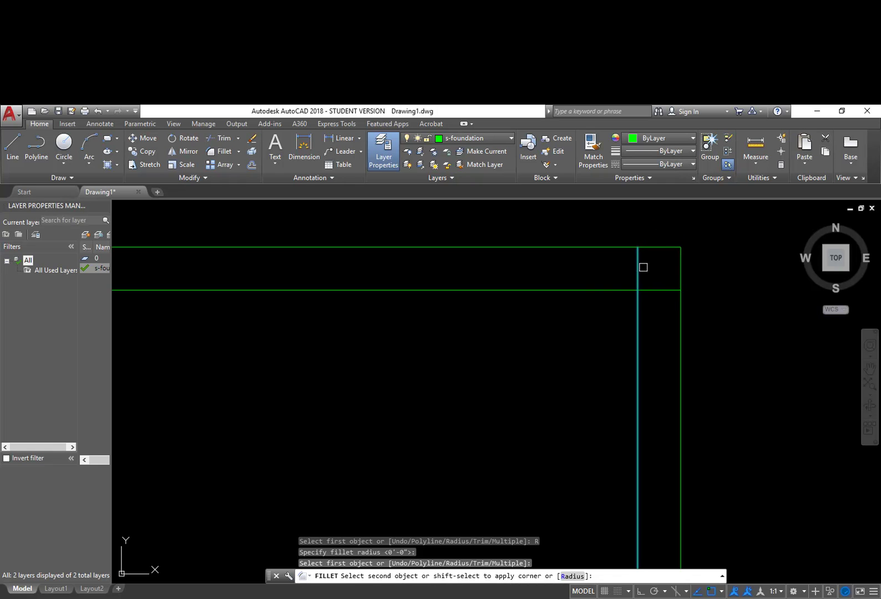
key(Escape)
key(Return)
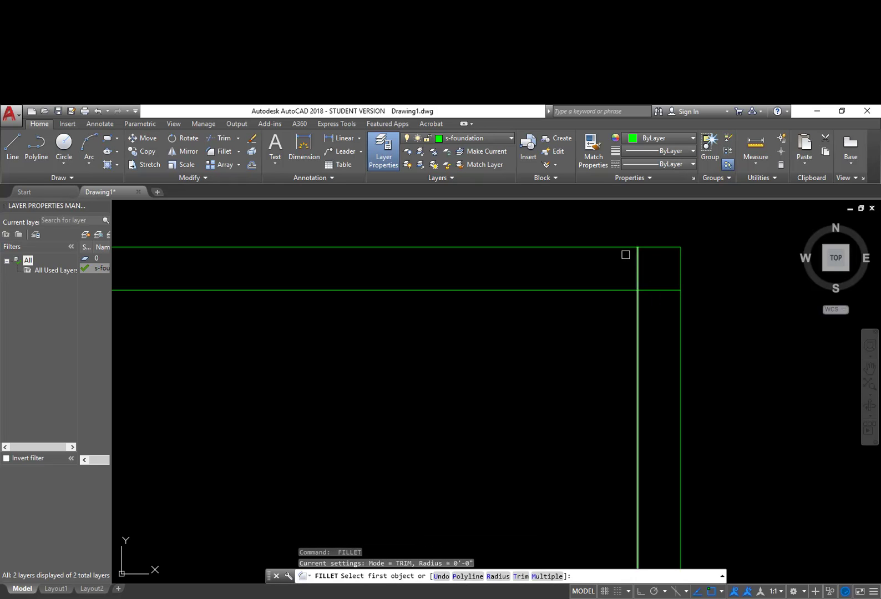
click(662, 291)
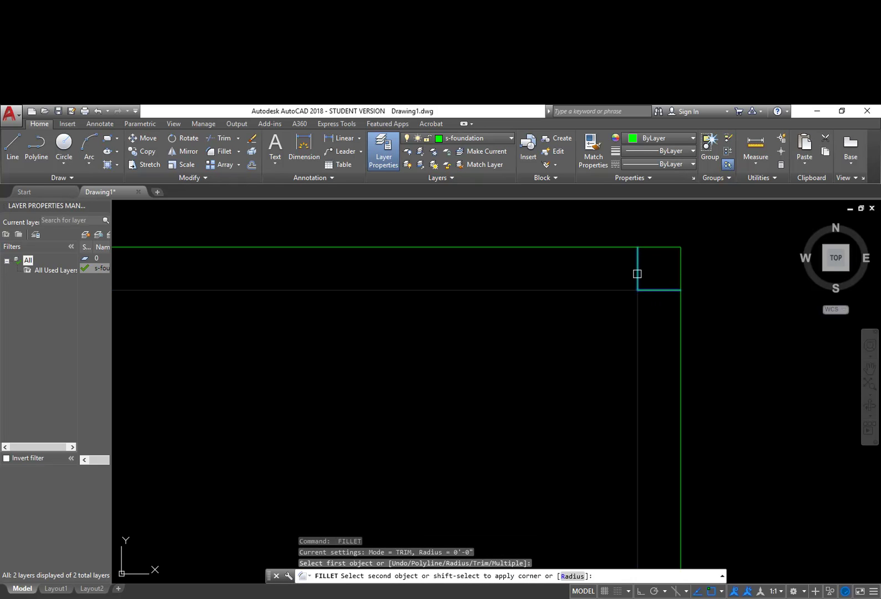
key(Escape)
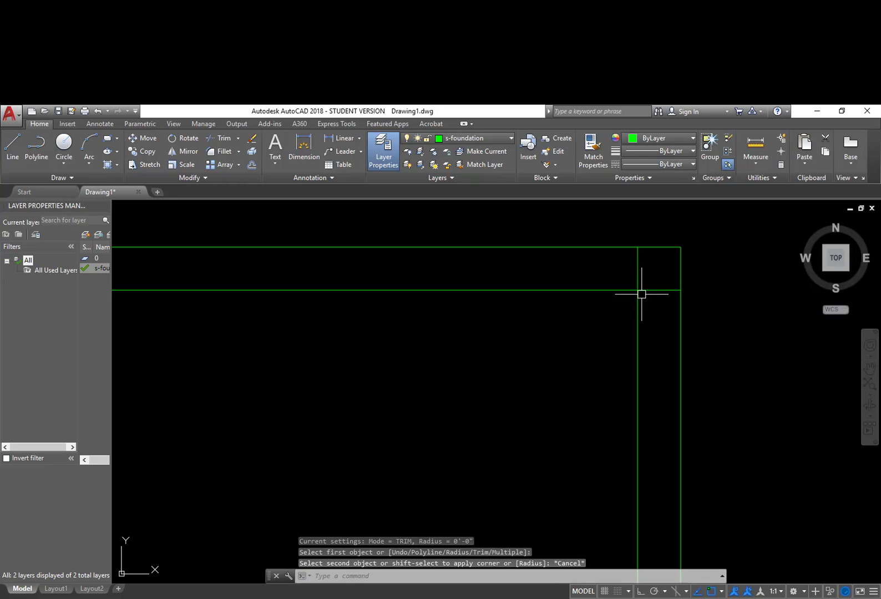
Fillet the inner wall lines at the foundation's upper-right corner with a zero radius to form a square corner.
key(Return)
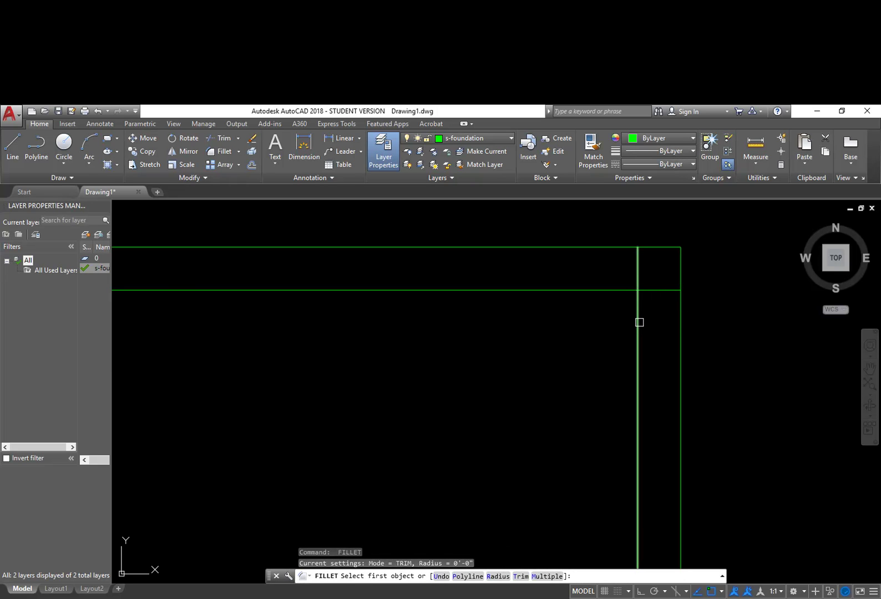
click(637, 322)
click(622, 290)
Fillet the inner wall lines at the foundation's upper-left corner with a zero radius.
scroll(621, 329, down, 4)
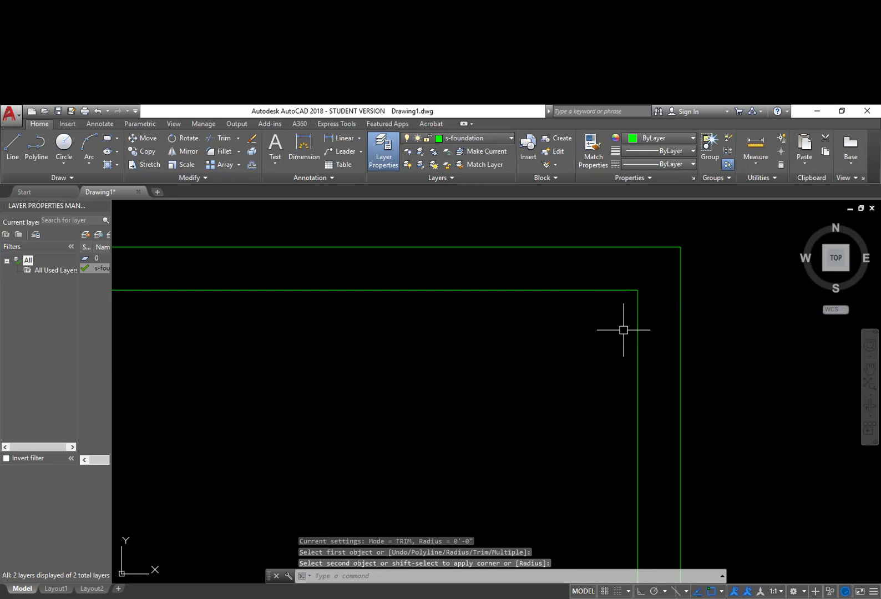
middle_drag(491, 344, 669, 309)
scroll(423, 315, down, 4)
scroll(484, 309, up, 4)
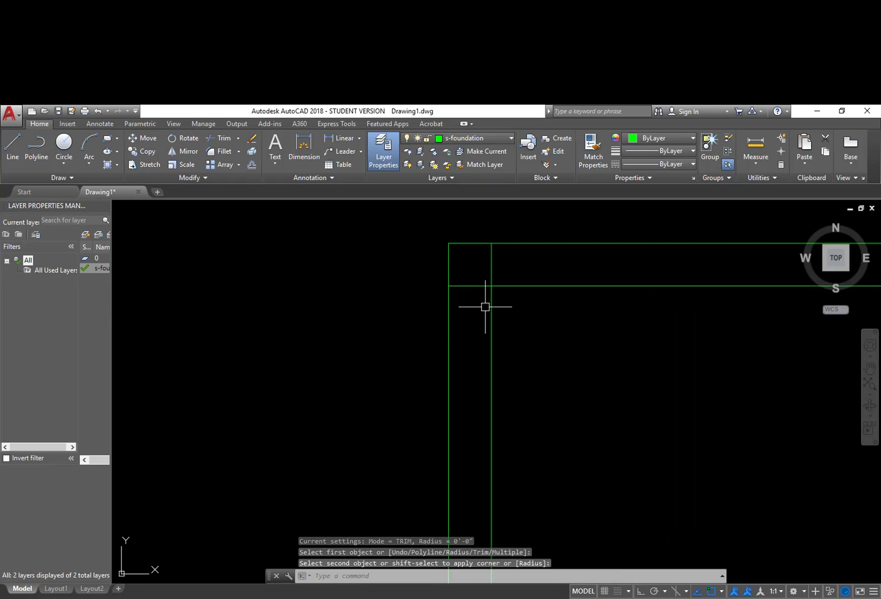
text(f)
key(Return)
click(491, 304)
click(513, 287)
Fillet the inner wall lines at the foundation's lower-left corner with a zero radius.
scroll(524, 338, down, 3)
middle_drag(524, 338, 478, 250)
middle_drag(460, 419, 438, 280)
middle_drag(476, 401, 465, 369)
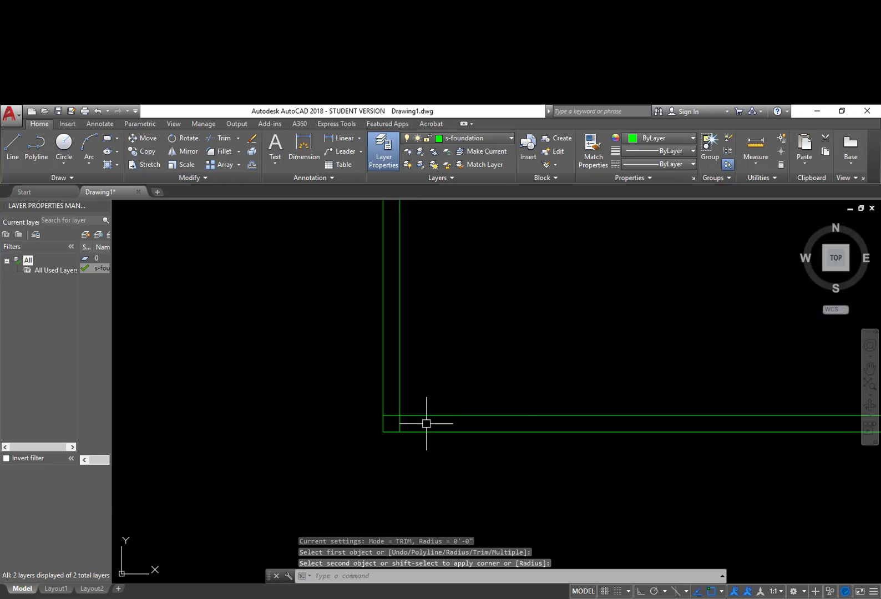
key(Return)
click(417, 413)
click(397, 395)
Fillet the inner wall lines at the foundation's lower-right corner with a zero radius and finish the command.
scroll(608, 383, down, 4)
scroll(549, 395, up, 3)
key(Return)
click(564, 400)
click(601, 391)
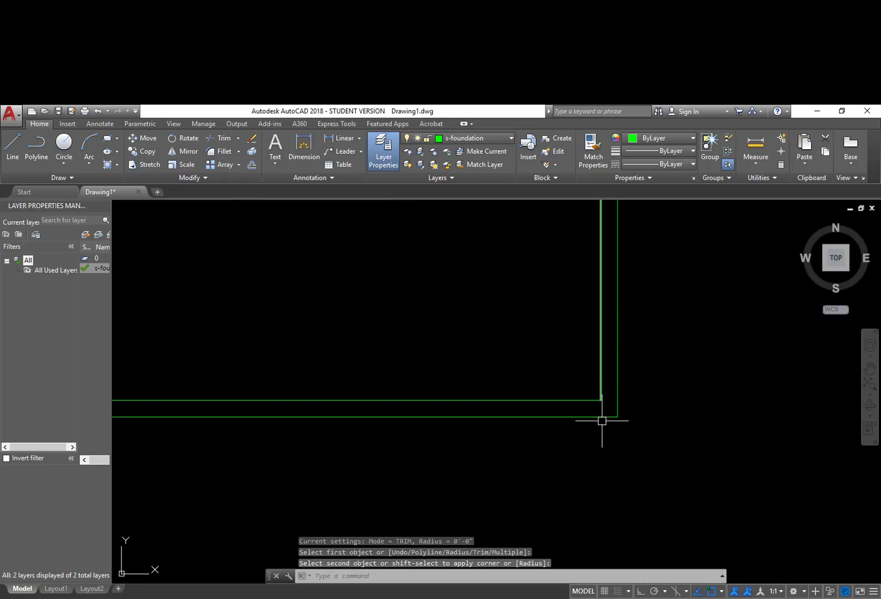
scroll(599, 419, down, 1)
key(Escape)
scroll(598, 419, down, 4)
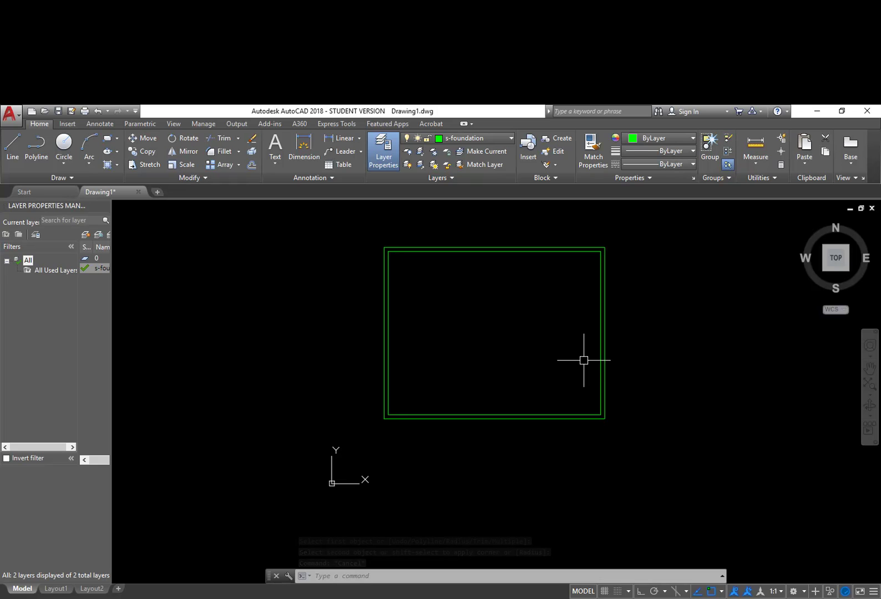
Draw a second 36' by 28' rectangle as one polyline to the right of the foundation, with ortho on.
middle_drag(688, 348, 475, 378)
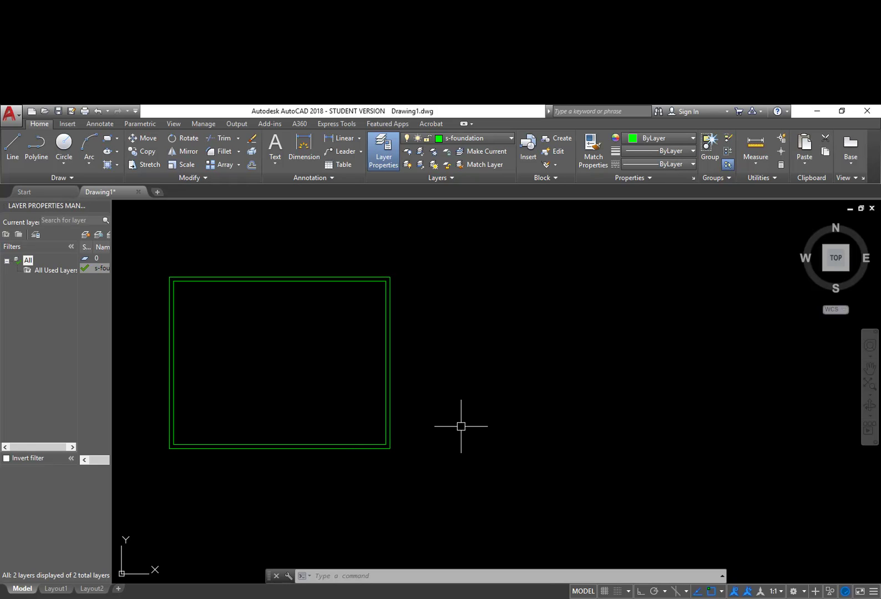
text(PL)
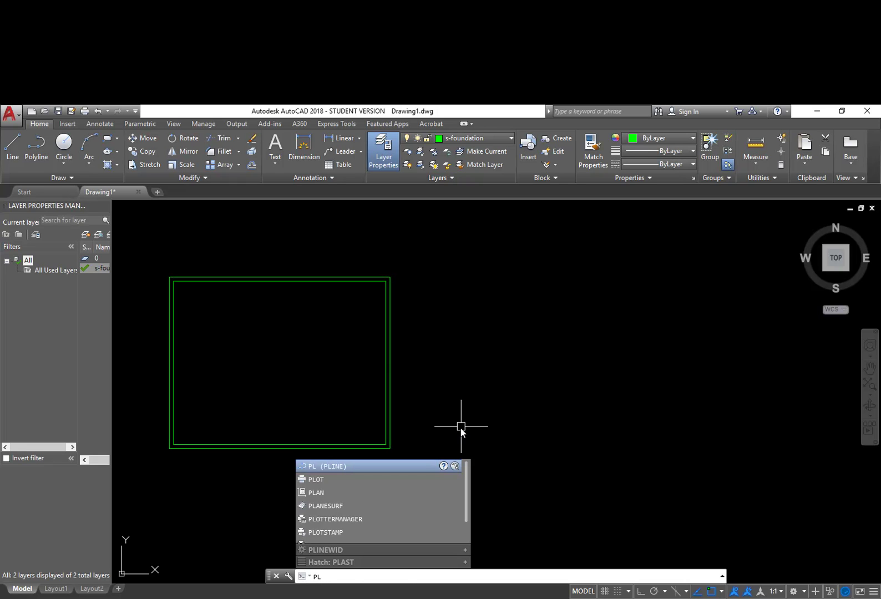
key(Return)
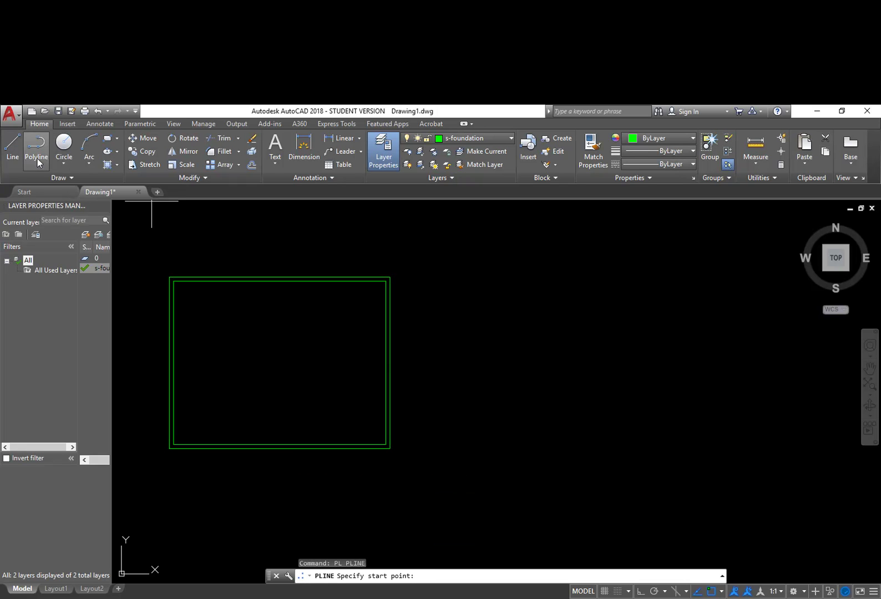
click(453, 448)
key(F8)
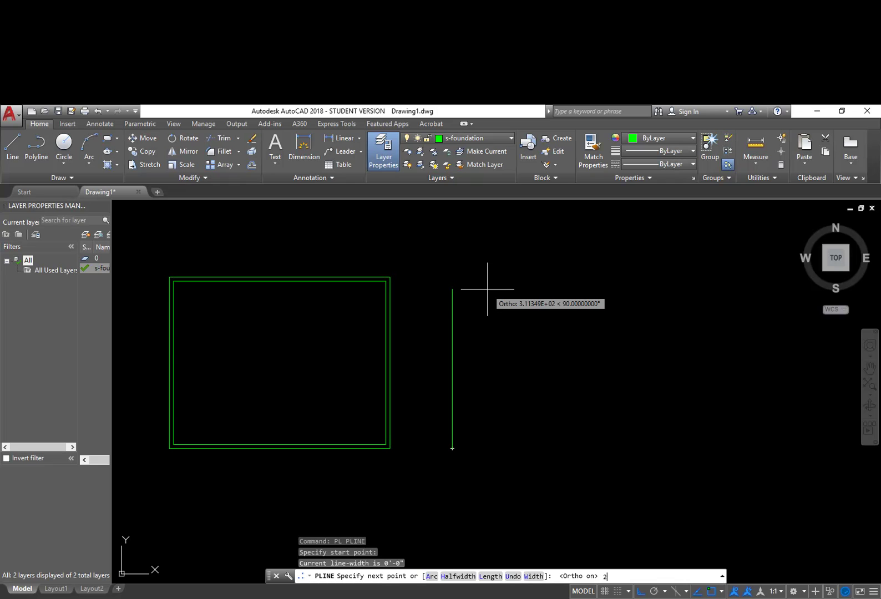
text(28')
key(Return)
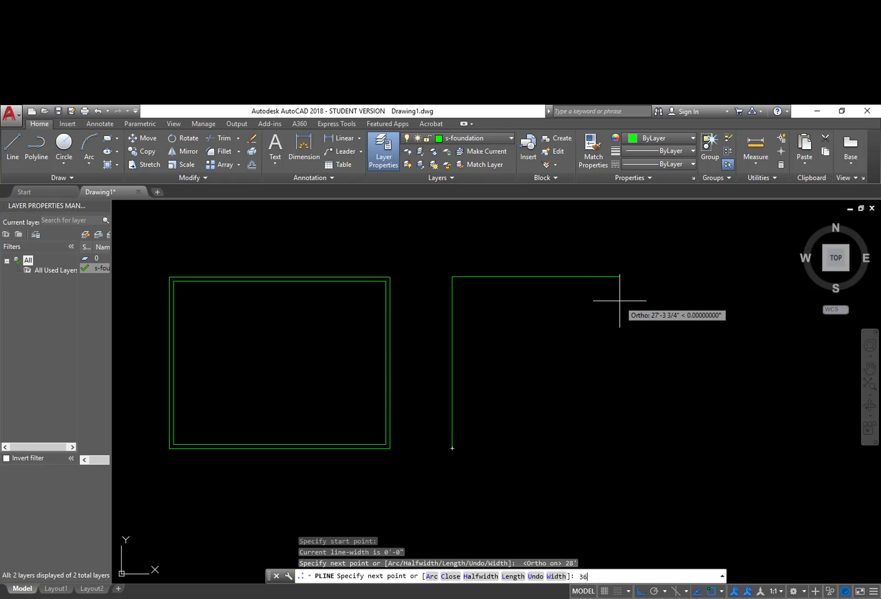
key(Return)
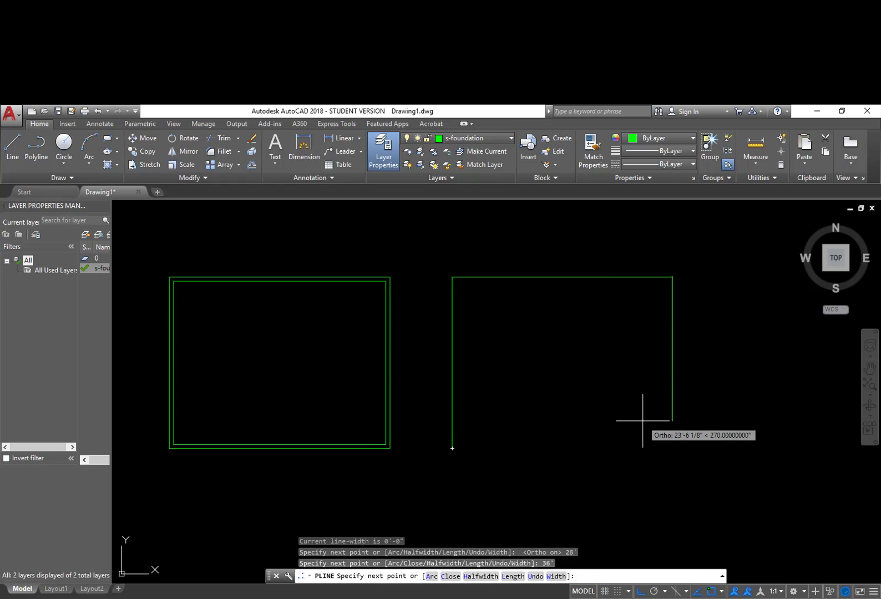
key(Return)
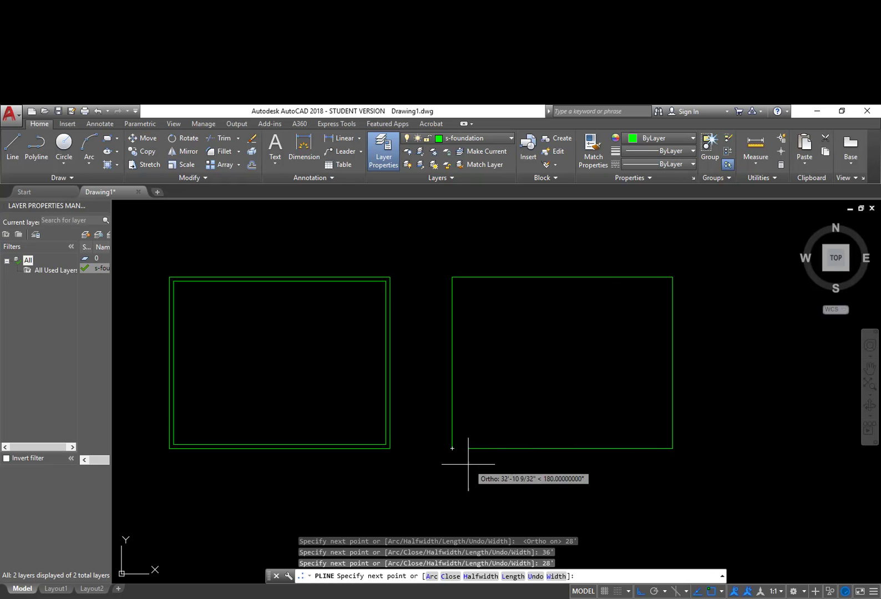
click(454, 450)
key(Escape)
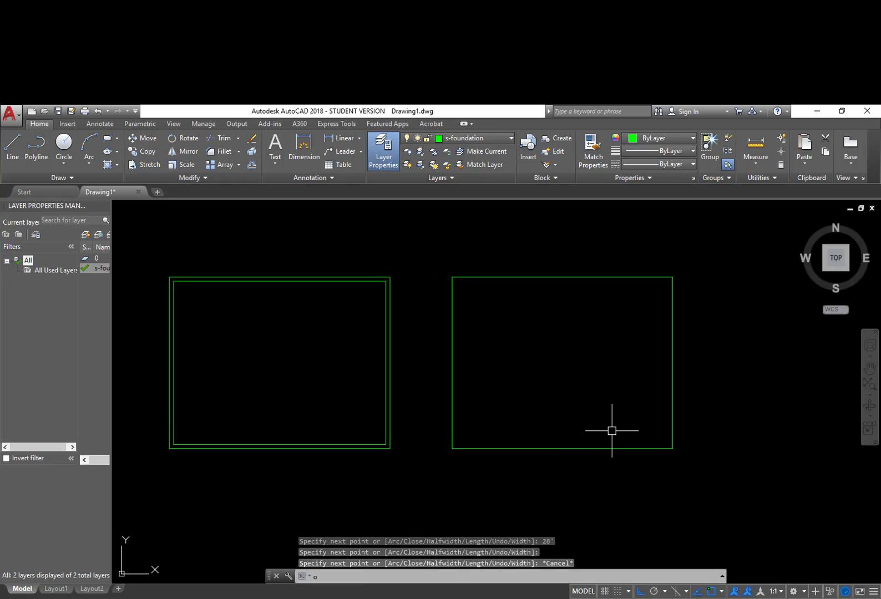
Offset the polyline rectangle inward by 8" and end the command.
text(o)
key(Return)
text(8)
key(Return)
click(611, 448)
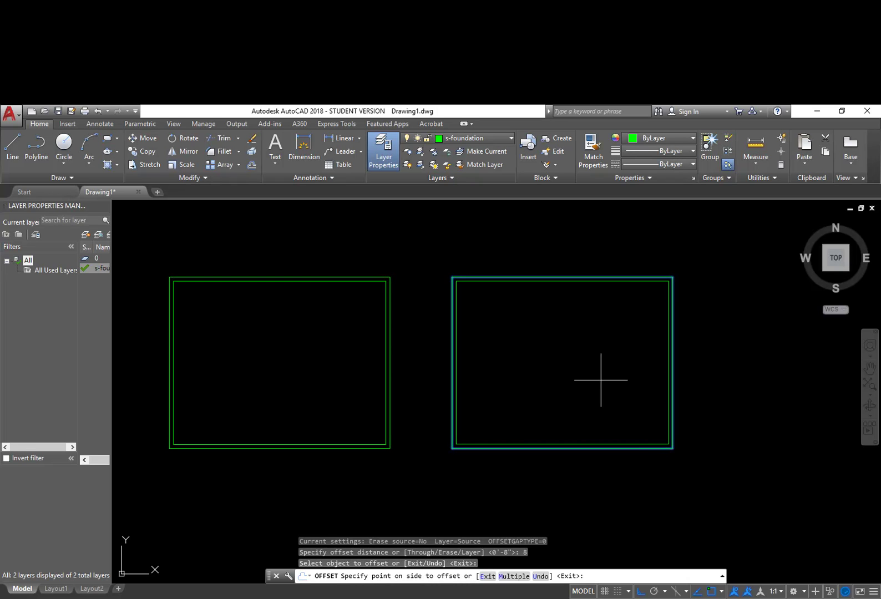
click(584, 387)
key(Return)
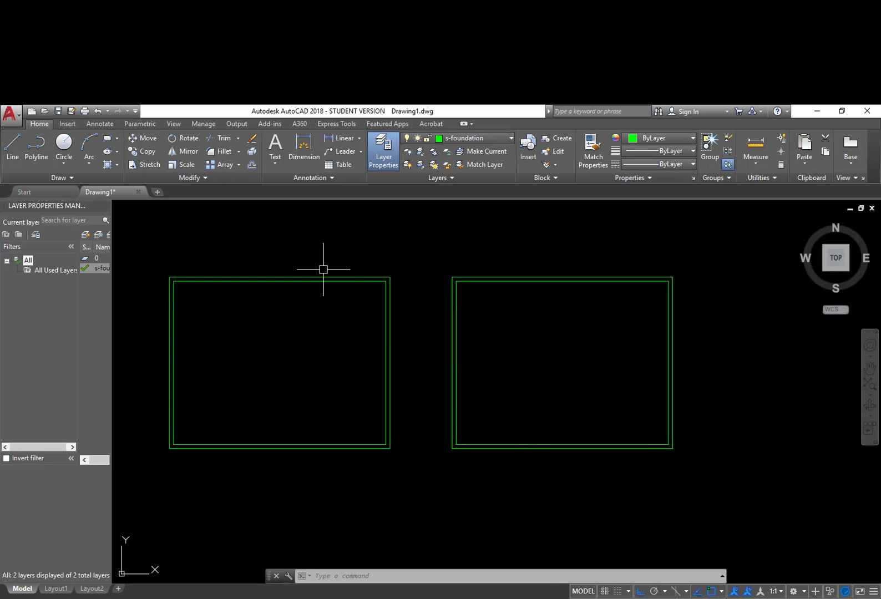
Explode both polylines of the second rectangle into separate lines.
click(251, 152)
click(557, 366)
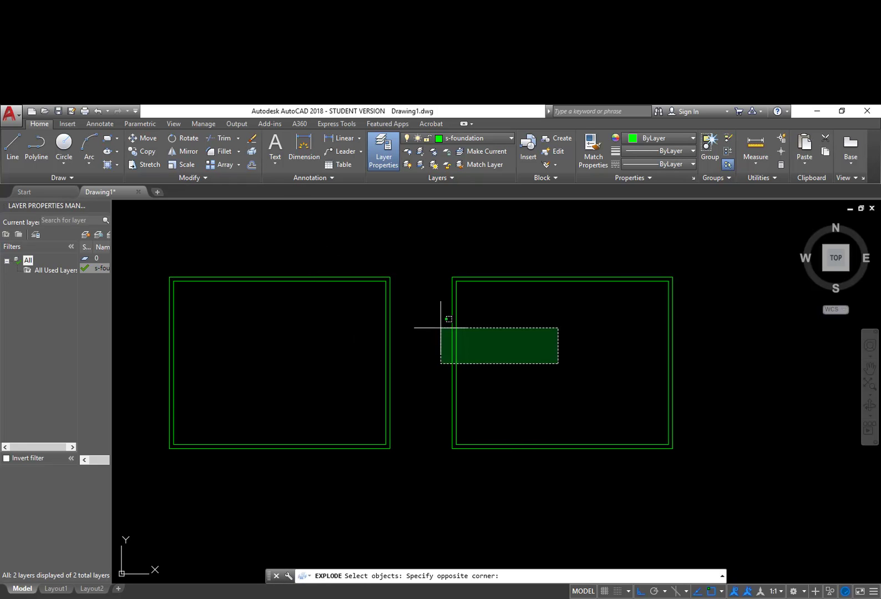
click(438, 308)
key(Return)
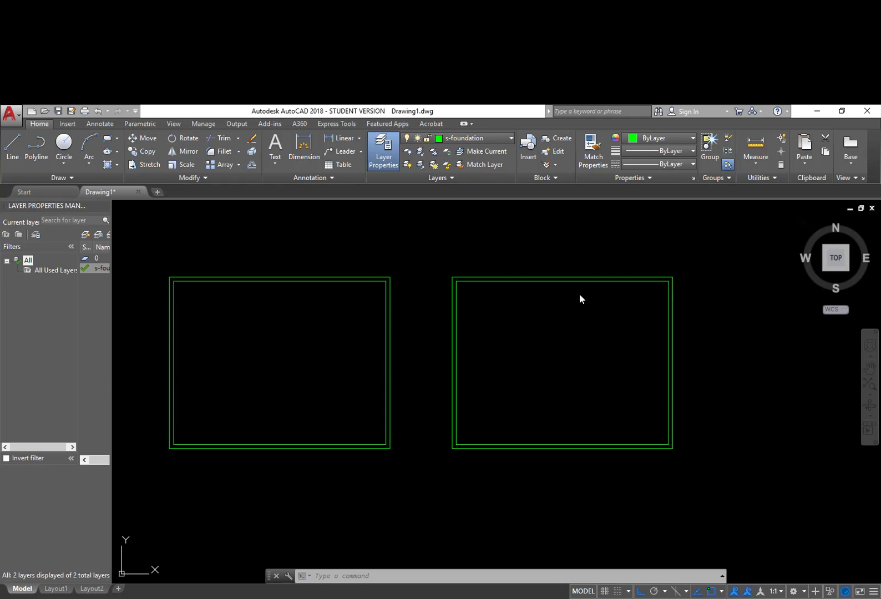
Erase all lines of the second foundation rectangle on the right.
click(694, 470)
click(706, 489)
click(764, 478)
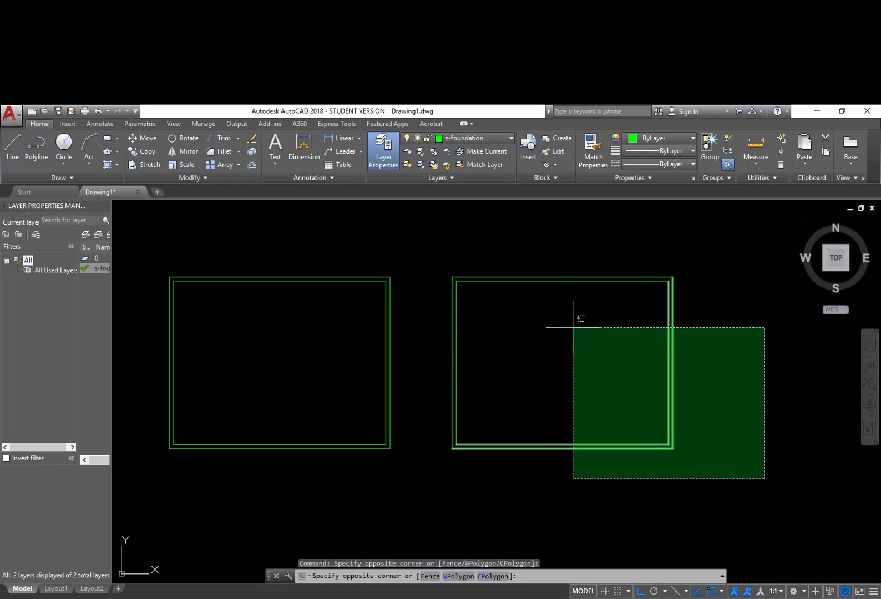
click(480, 250)
key(Delete)
Widen the Layer Properties Manager to examine the layers' property columns, and shrink it back to a narrow strip.
mouse_move(490, 258)
middle_down()
mouse_move(563, 287)
mouse_move(655, 276)
mouse_move(619, 252)
middle_up()
scroll(649, 273, up, 5)
scroll(614, 262, down, 2)
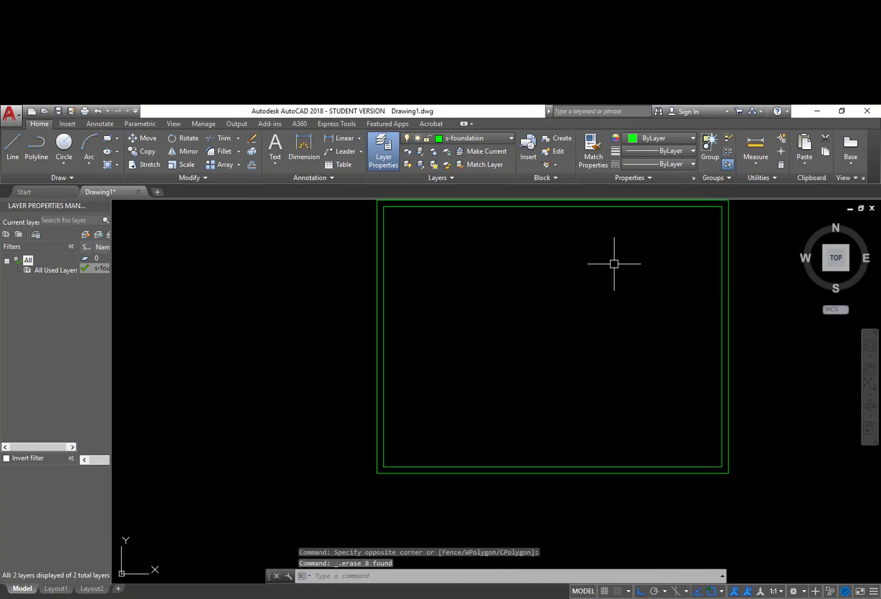
middle_drag(629, 293, 601, 335)
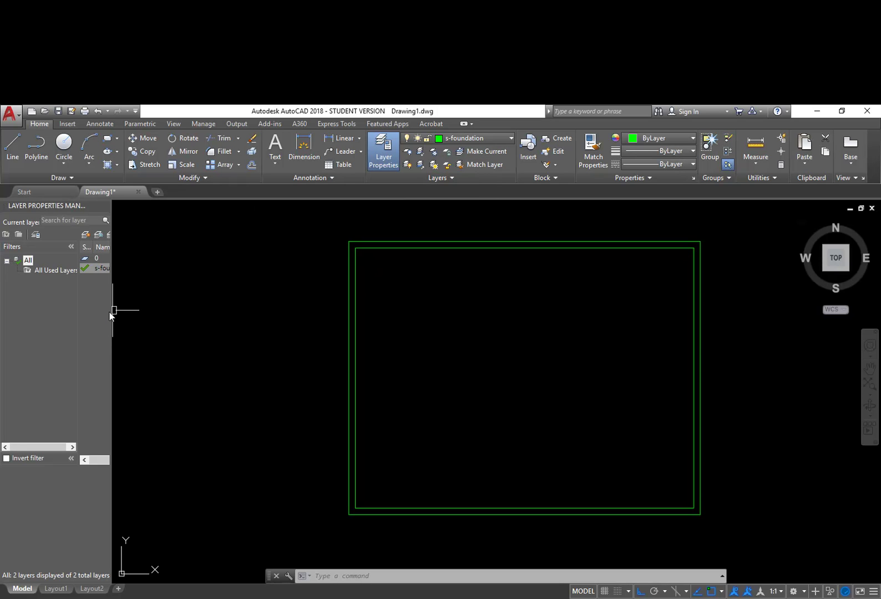
drag(112, 320, 616, 298)
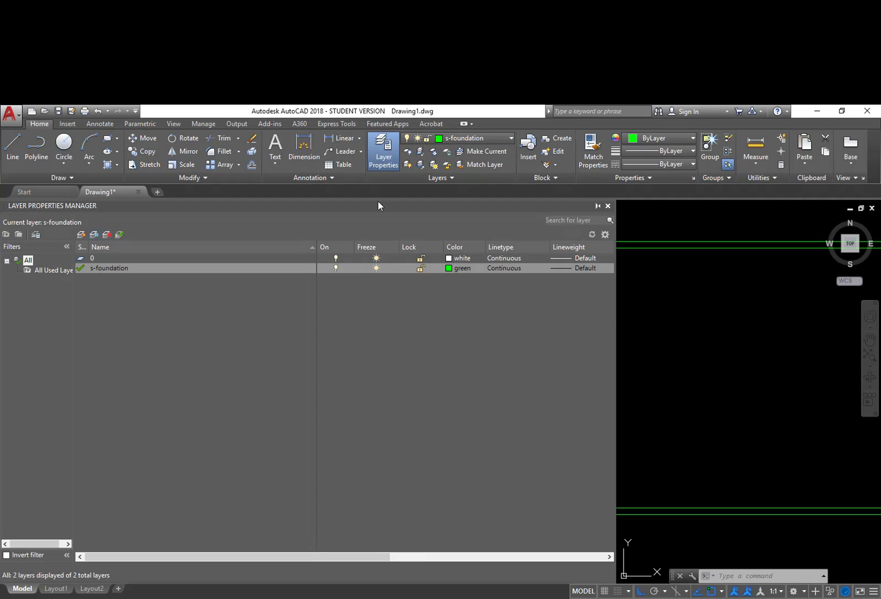
drag(614, 317, 91, 318)
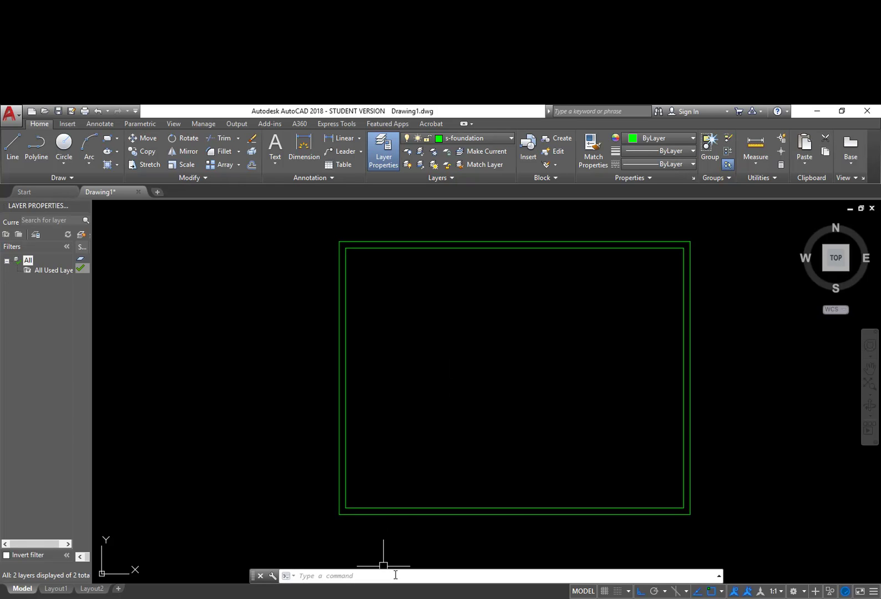
Enlarge the command window to show two lines of command history and extend its width.
mouse_move(398, 570)
mouse_down()
mouse_move(388, 552)
mouse_move(398, 549)
mouse_up()
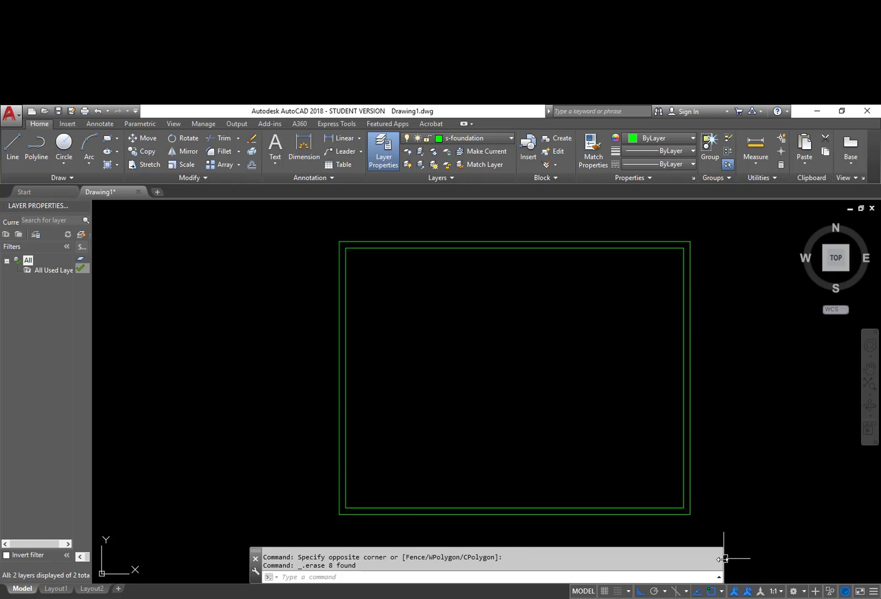
drag(723, 558, 806, 559)
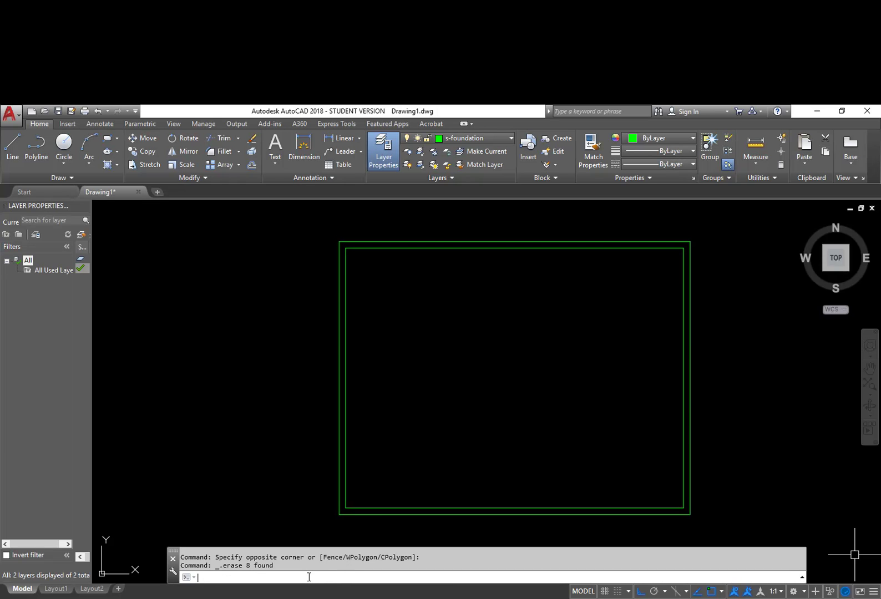
text(LA)
key(Return)
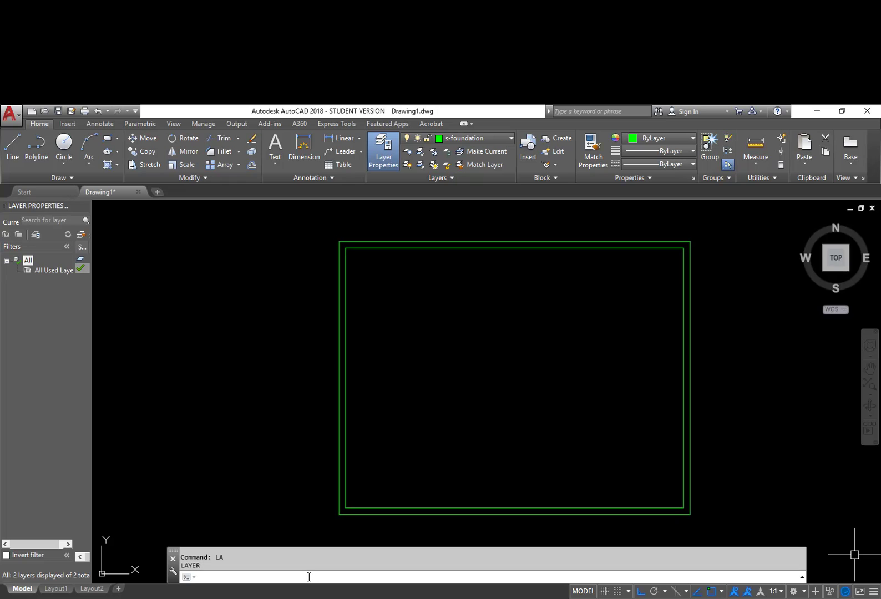
key(Escape)
text(-)
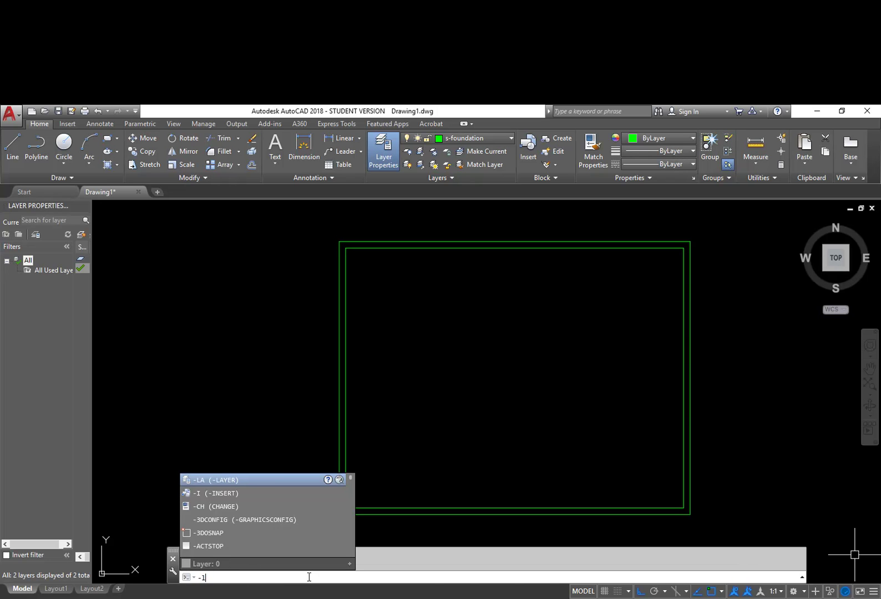
text(la)
key(Return)
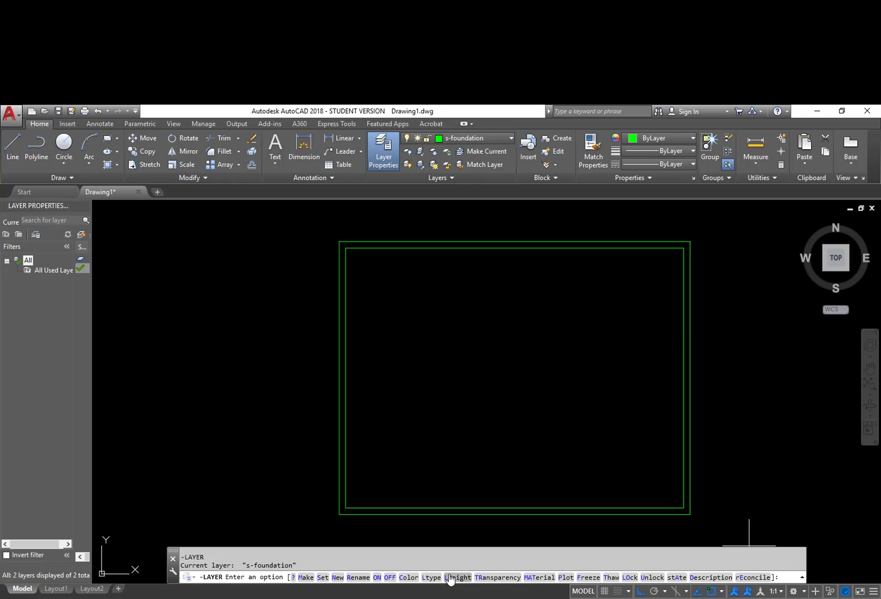
text(m)
key(Escape)
Make a new current layer named s-footing with the command-line version of the Layer command.
text(-la)
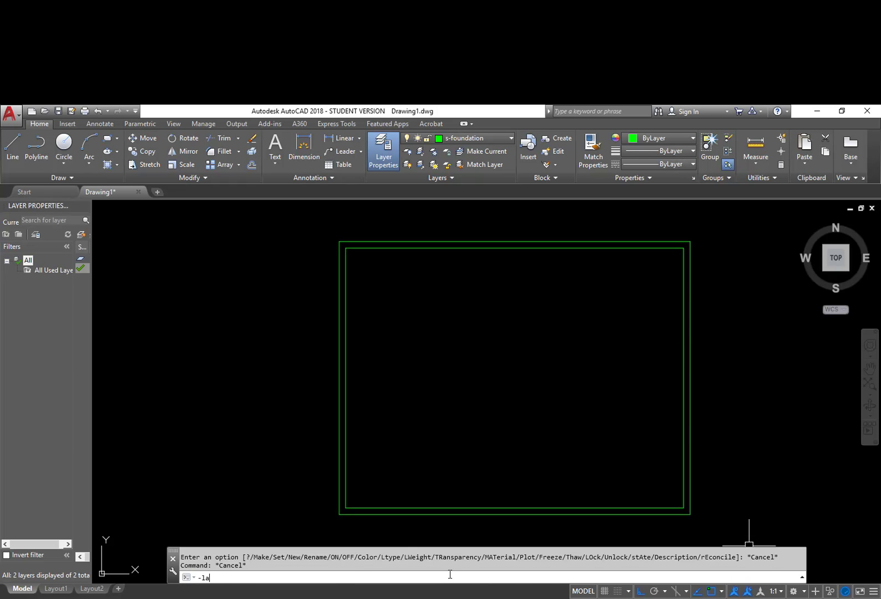
key(Return)
text(m)
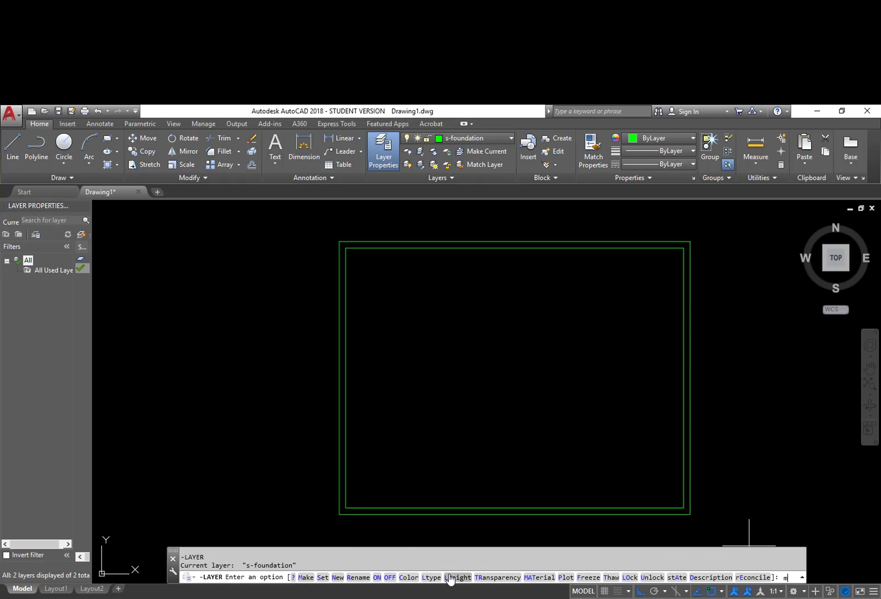
key(Return)
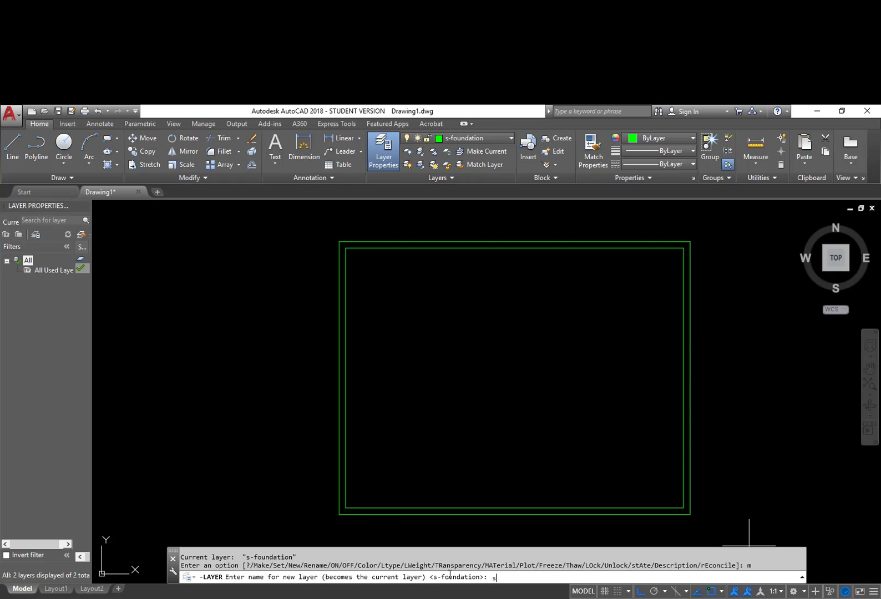
text(ng)
key(Return)
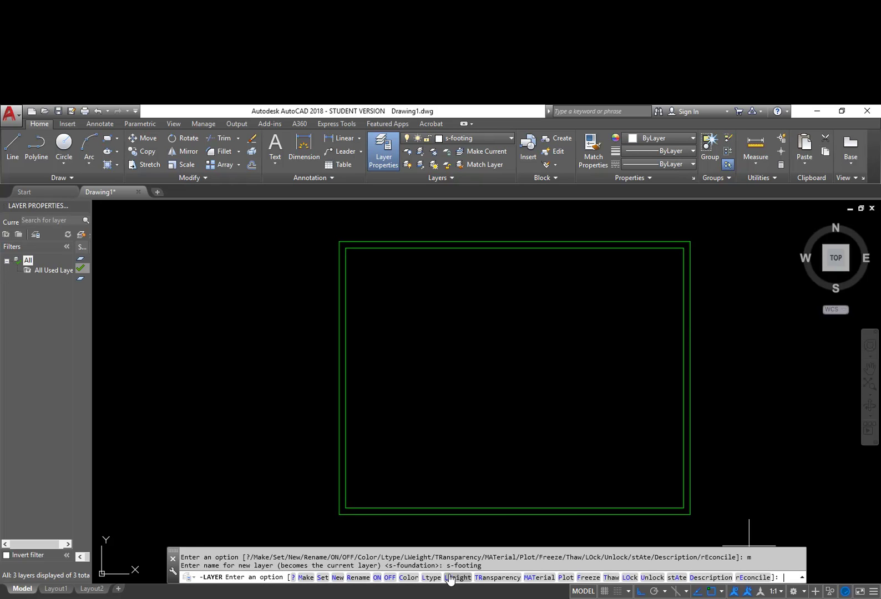
Assign color 10 to the s-footing layer.
text(c)
key(Return)
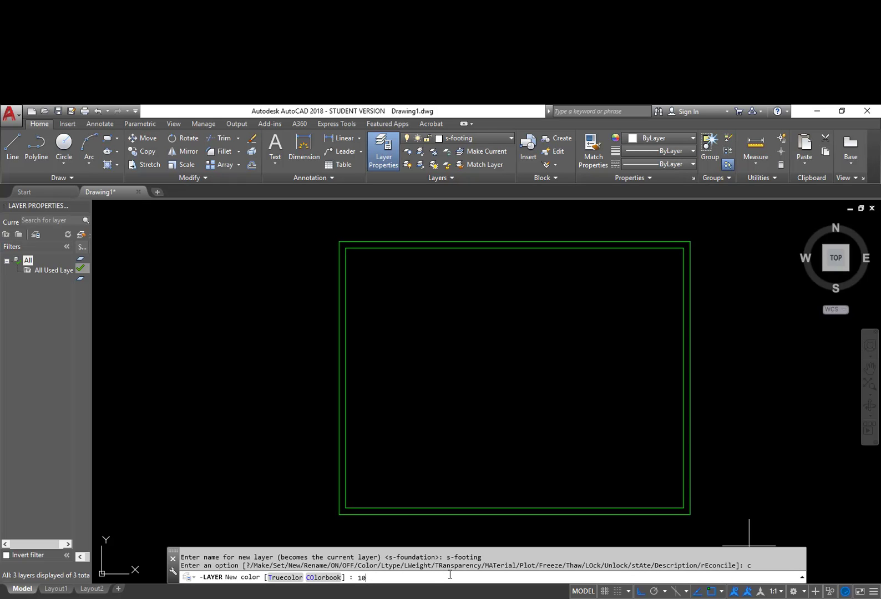
key(Return)
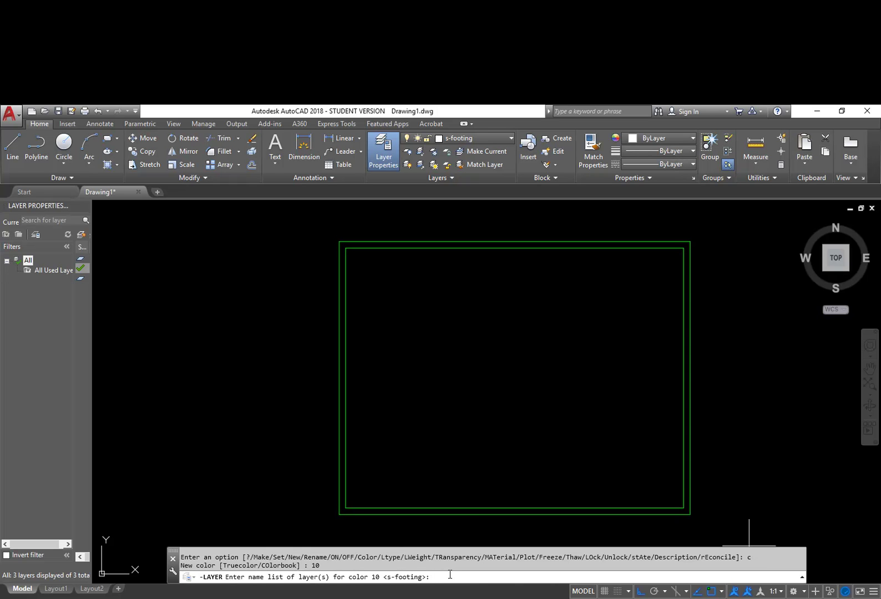
key(Return)
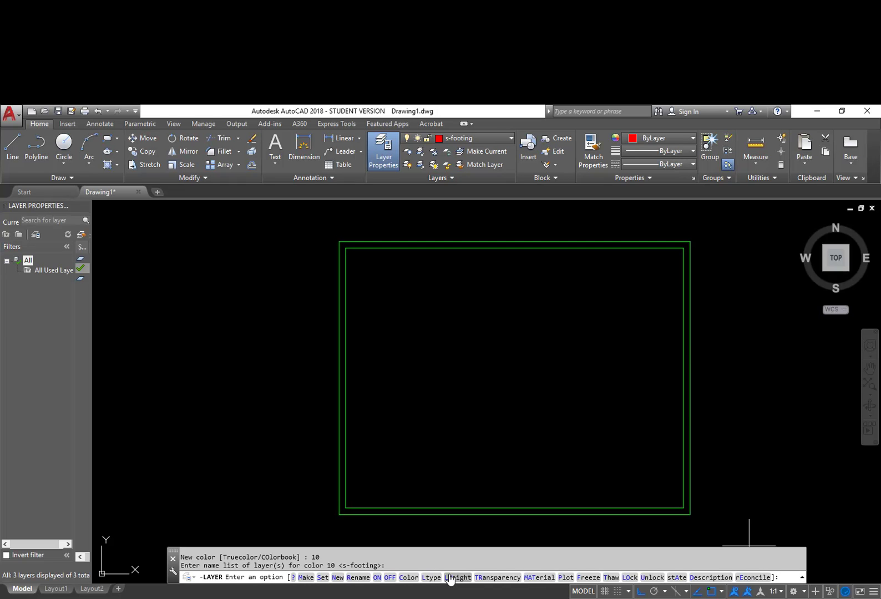
Set the s-footing layer's linetype to hidden and leave the Layer command.
key(Return)
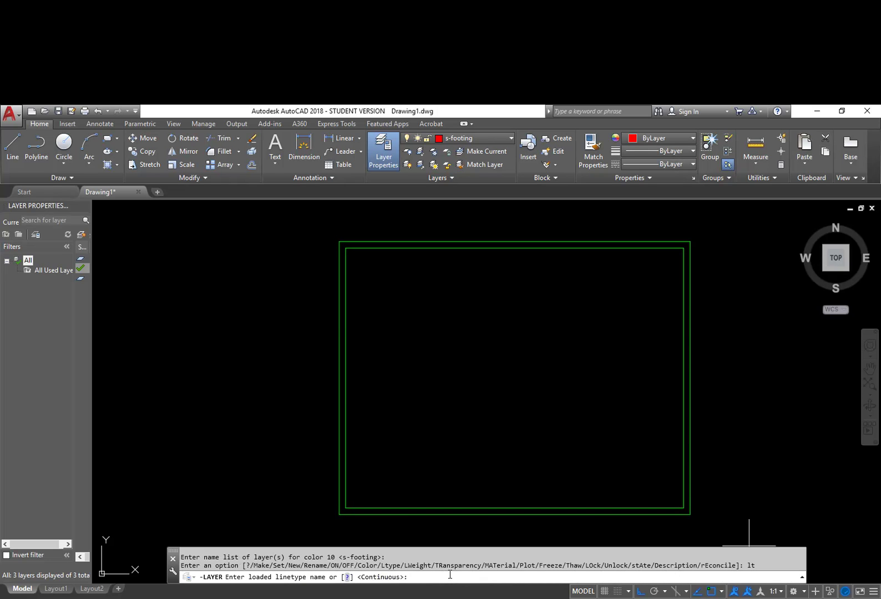
text(hidden)
key(Return)
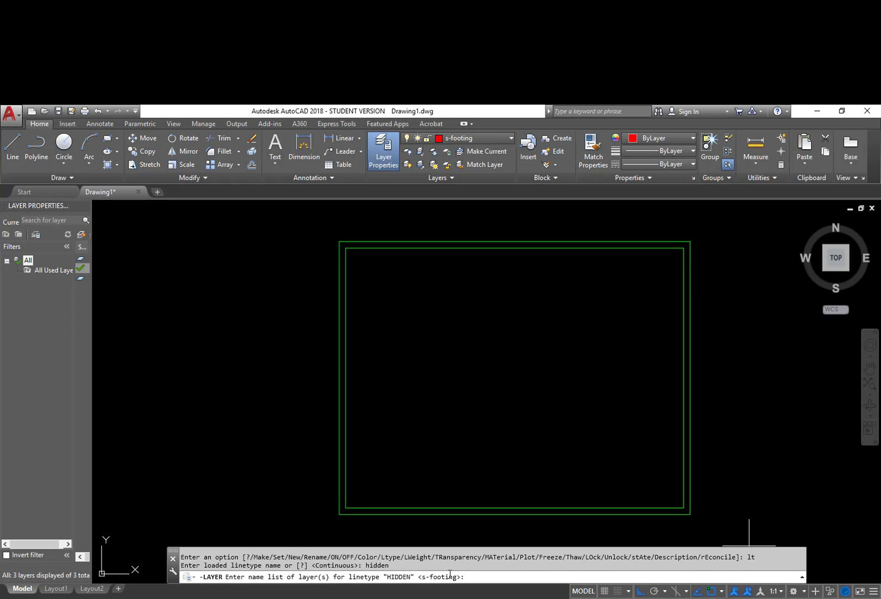
key(Return)
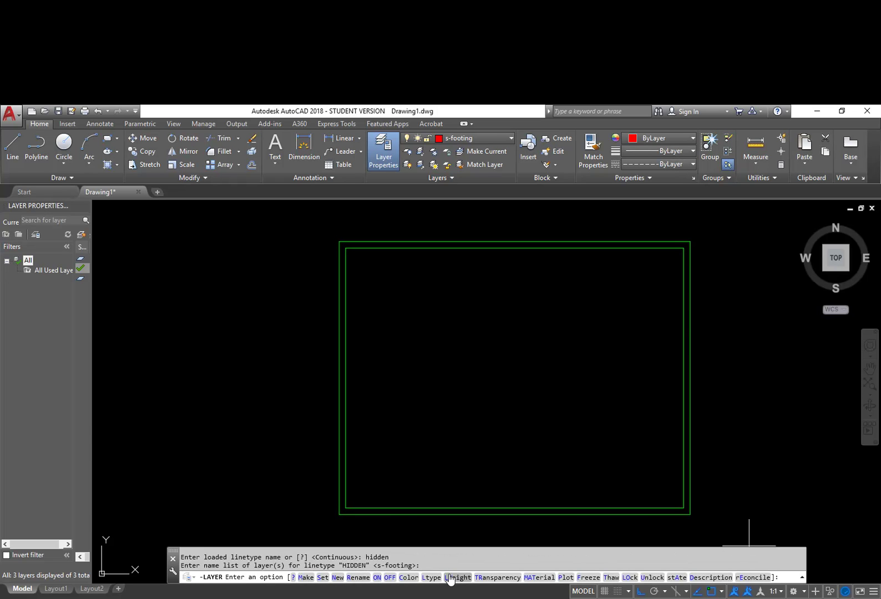
key(Escape)
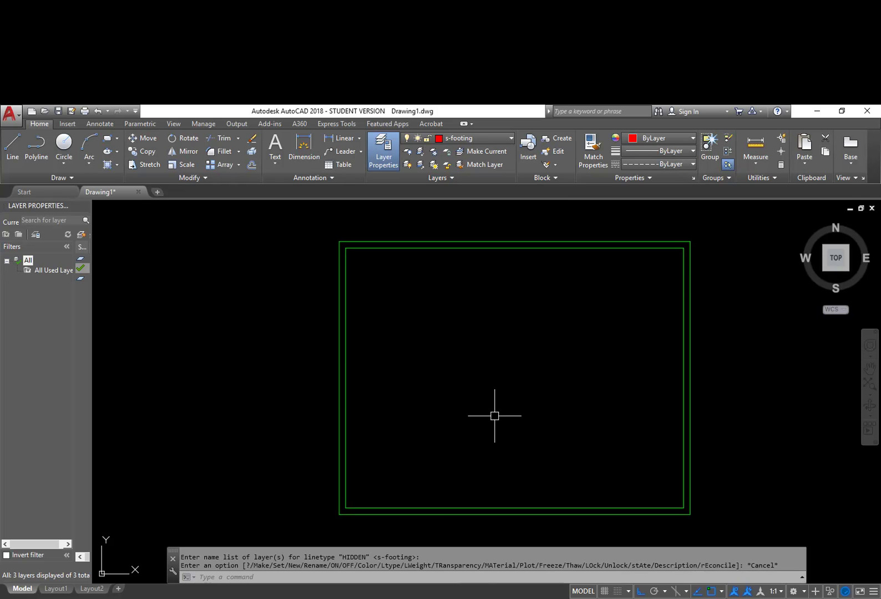
Draw a horizontal line on s-footing above the foundation, extending past both of its side walls.
text(l)
key(Return)
middle_drag(461, 351, 471, 384)
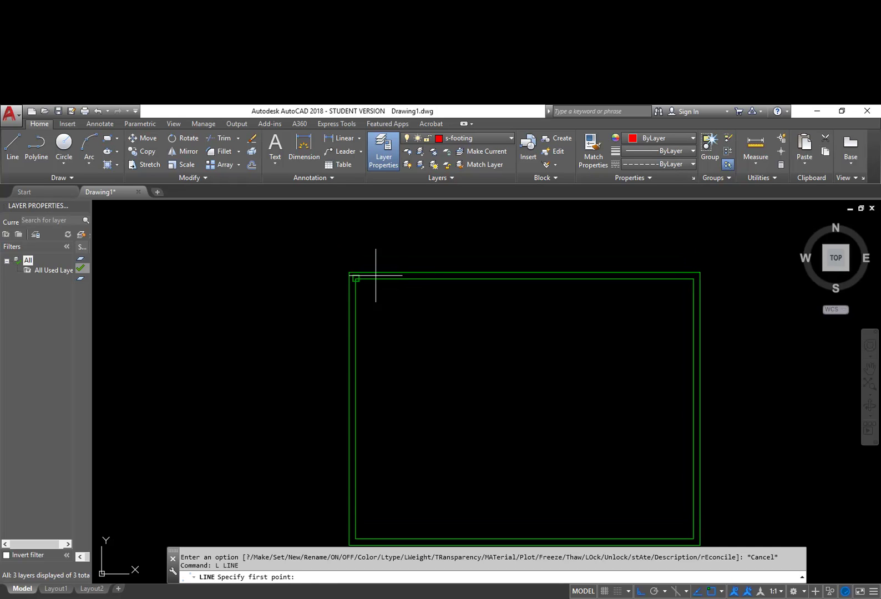
click(326, 249)
click(743, 249)
key(Escape)
key(Escape)
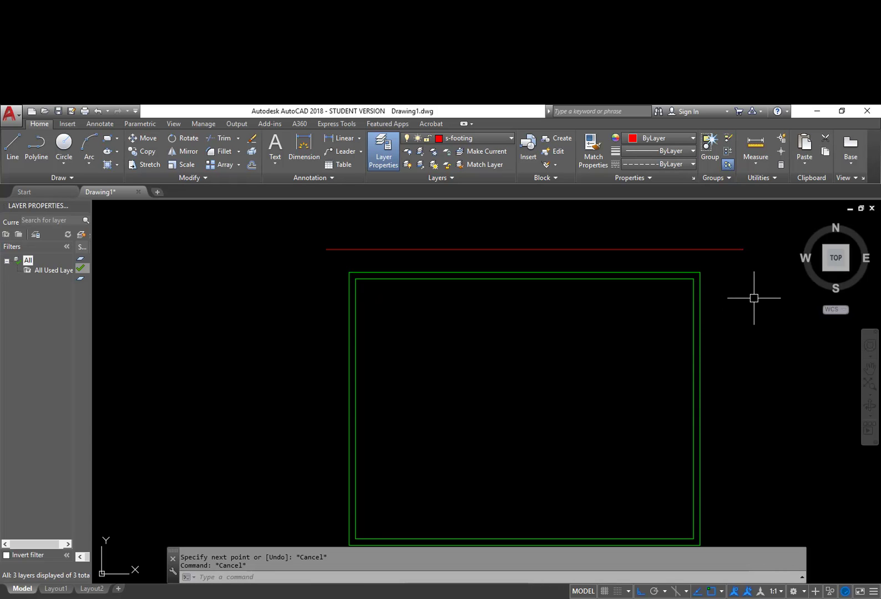
Examine how the hidden linetype of the red line displays at close range and with the foundation in view.
middle_drag(735, 269, 723, 315)
scroll(685, 289, up, 3)
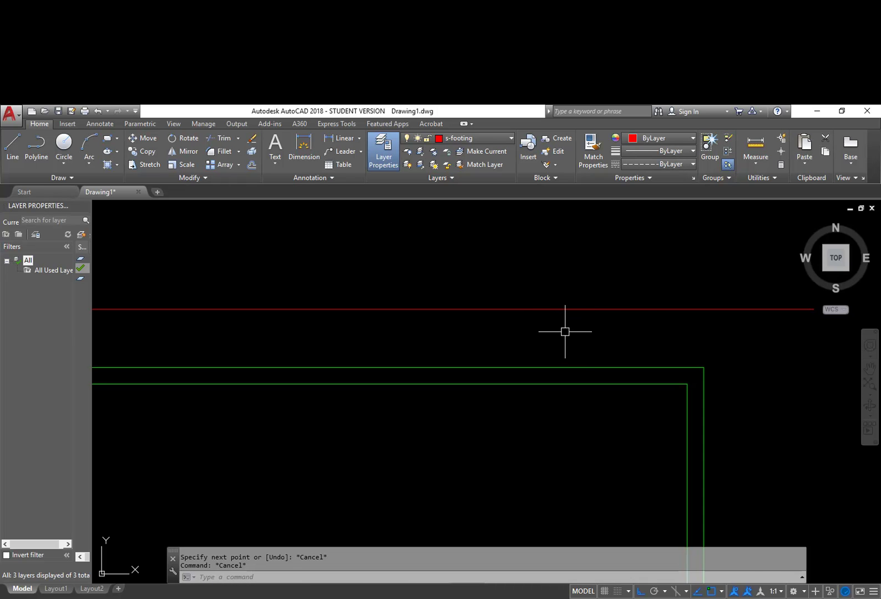
scroll(565, 332, up, 3)
middle_drag(598, 257, 604, 427)
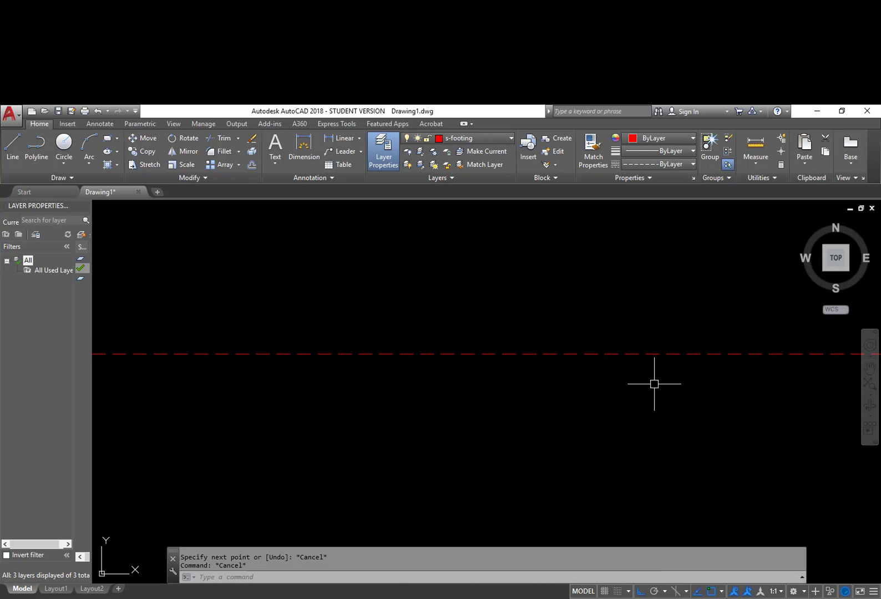
scroll(657, 386, down, 3)
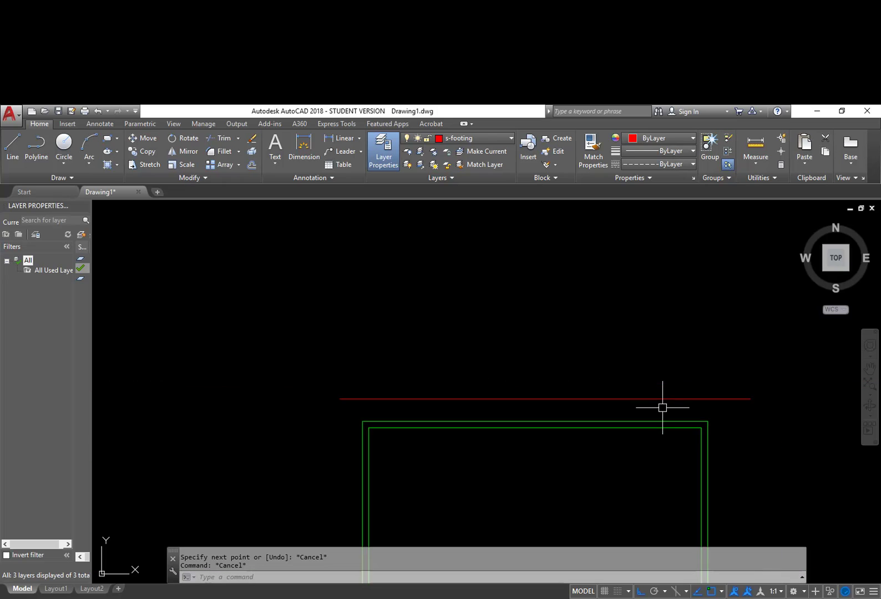
middle_drag(673, 470, 666, 315)
middle_drag(739, 493, 713, 446)
middle_drag(682, 301, 697, 372)
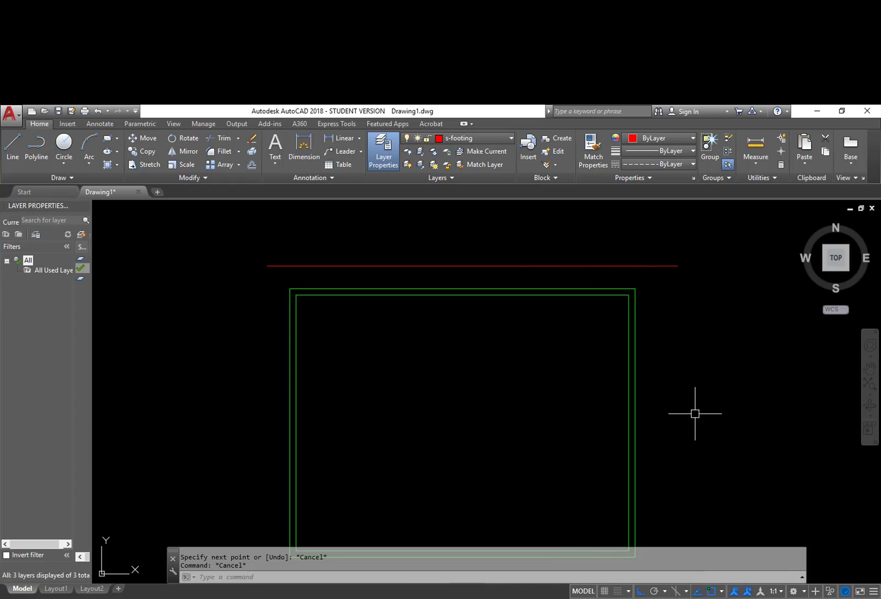
Set the drawing's annotation scale to 1/4" = 1'-0" and check the red line.
click(781, 593)
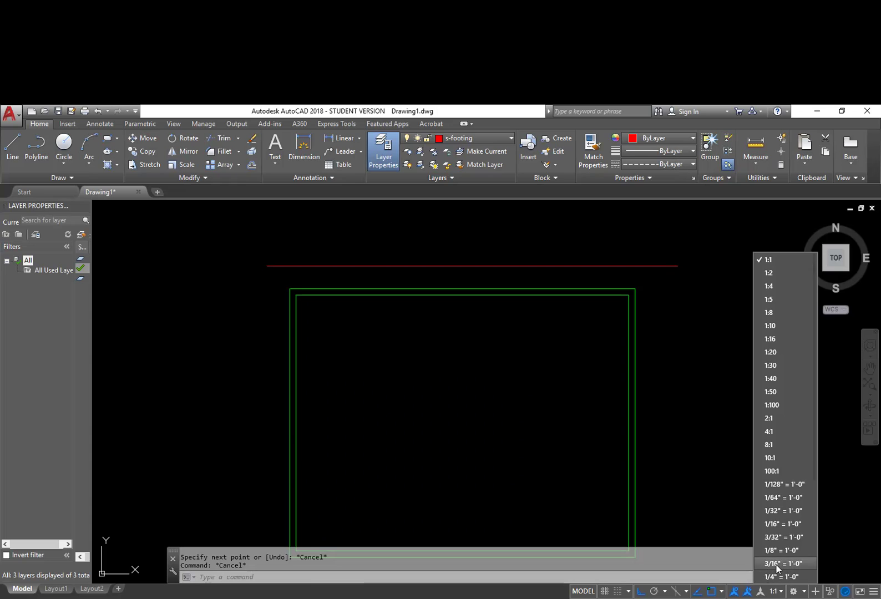
scroll(790, 530, down, 2)
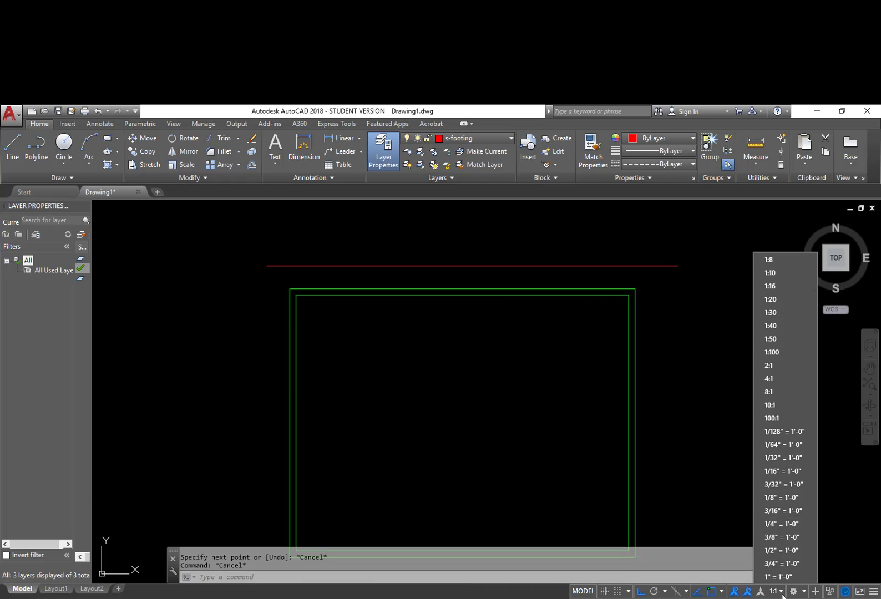
click(784, 524)
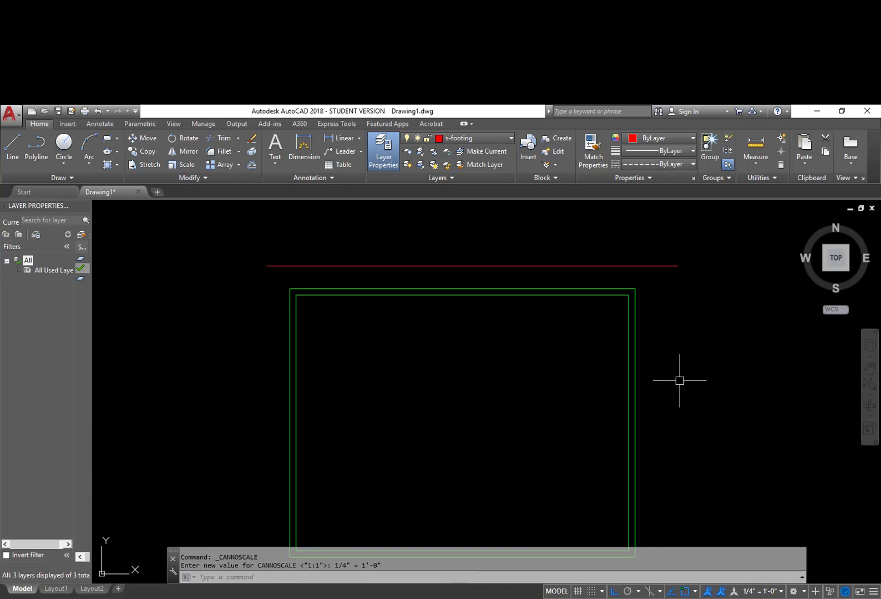
scroll(618, 270, up, 4)
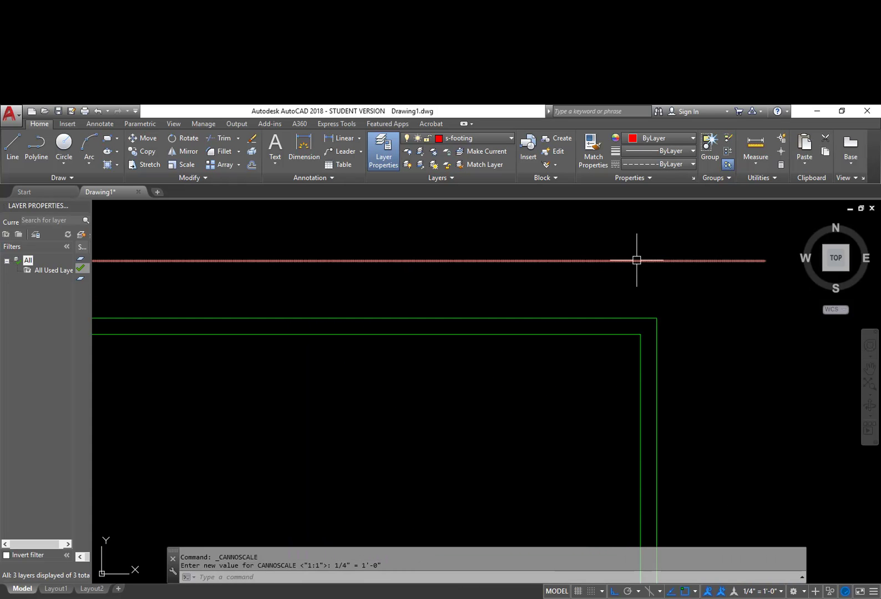
Toggle the automatic adding of annotation scales to annotative objects, leaving it on.
click(734, 594)
click(744, 578)
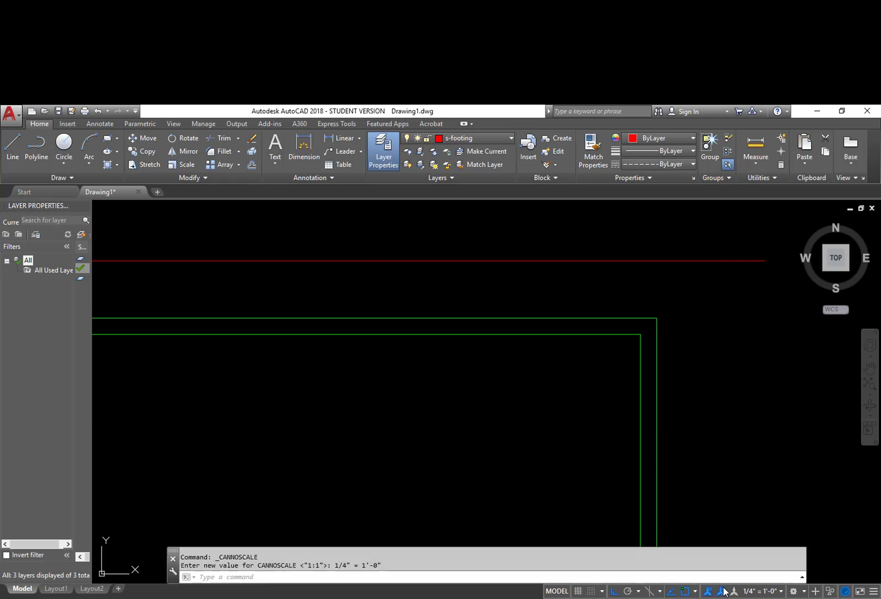
click(722, 592)
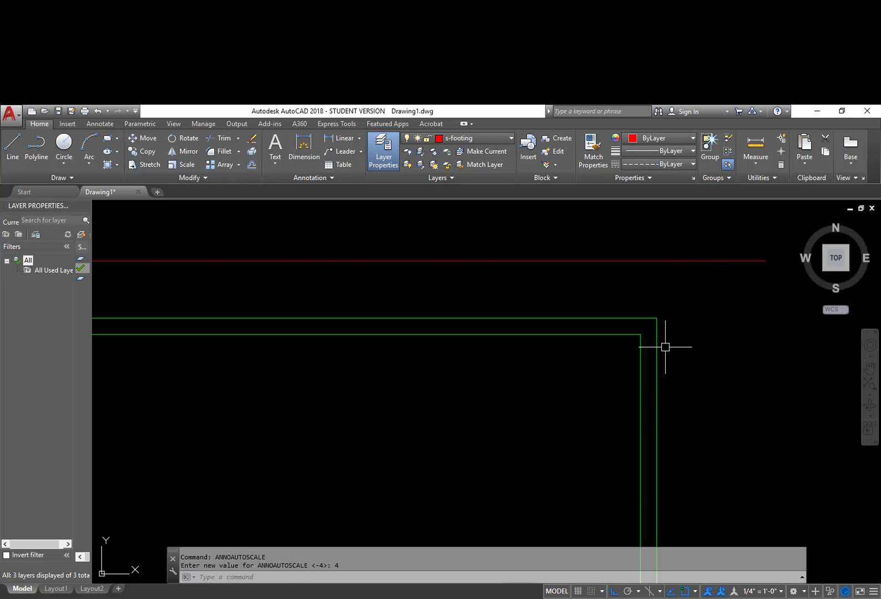
middle_drag(670, 305, 730, 347)
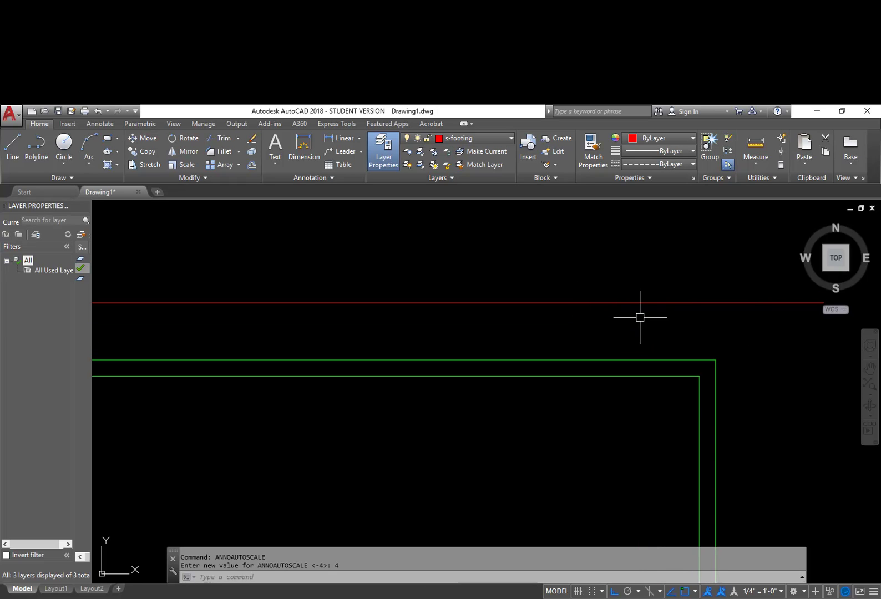
Erase the red horizontal line above the foundation.
click(718, 315)
click(682, 291)
text(e)
key(Return)
scroll(682, 294, down, 5)
middle_drag(467, 293, 477, 356)
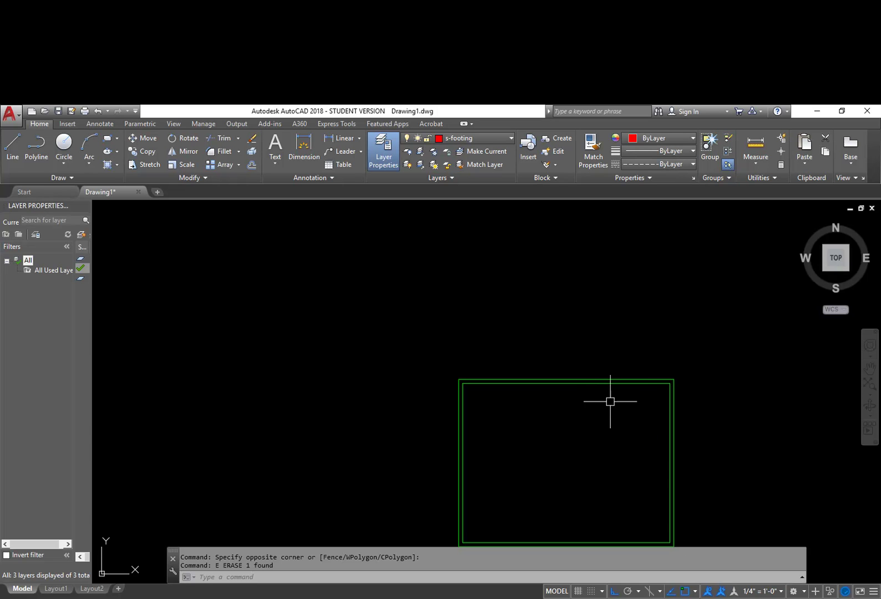
Draw a new horizontal s-footing line above the foundation, ending at its right outer wall, and check its dashes.
text(l)
key(Return)
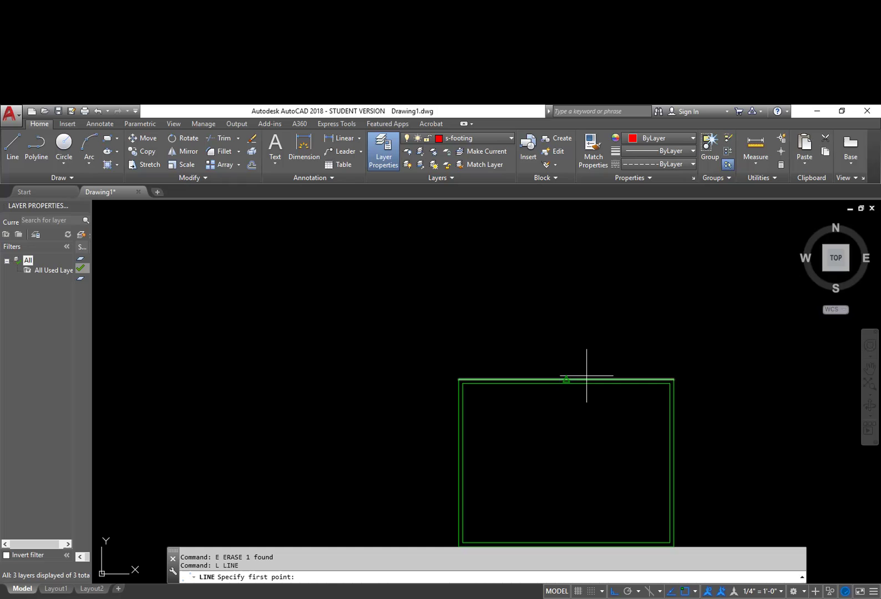
click(471, 352)
click(673, 351)
key(Escape)
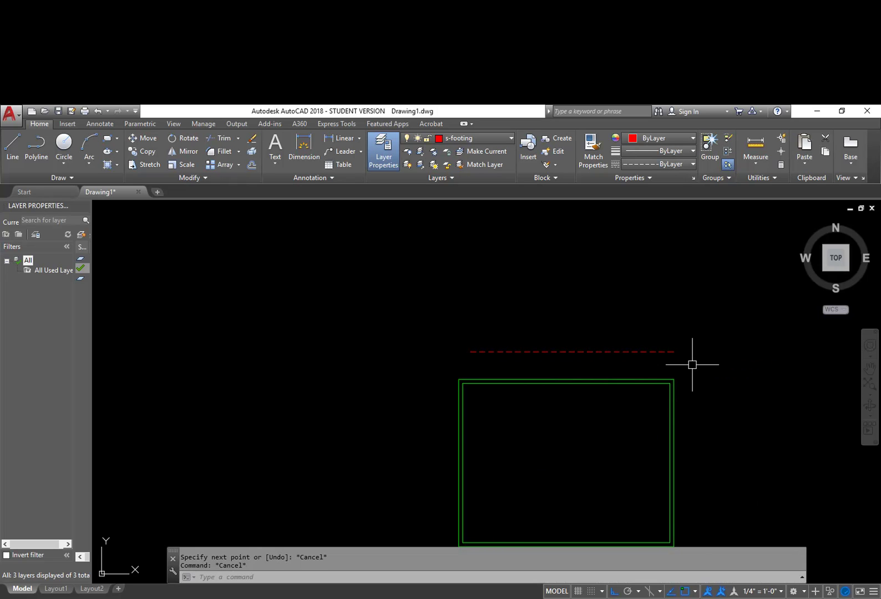
scroll(613, 365, up, 2)
middle_drag(627, 371, 629, 286)
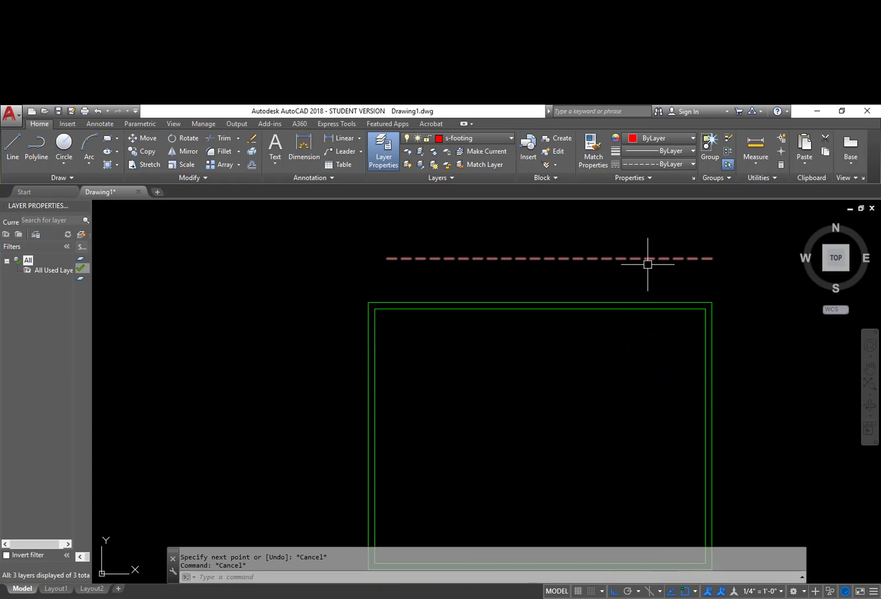
middle_drag(684, 268, 682, 335)
scroll(625, 309, up, 4)
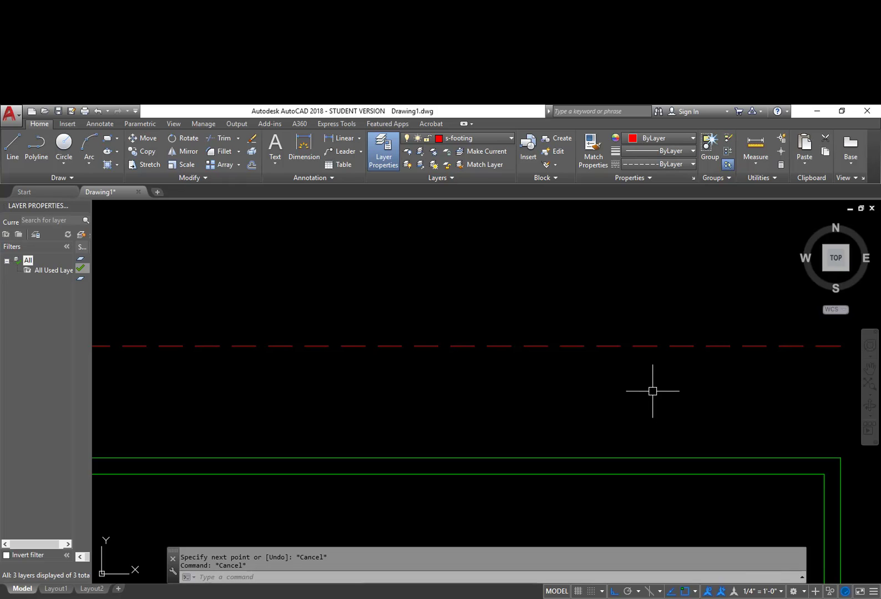
mouse_move(748, 433)
middle_down()
mouse_move(604, 327)
mouse_move(594, 343)
middle_up()
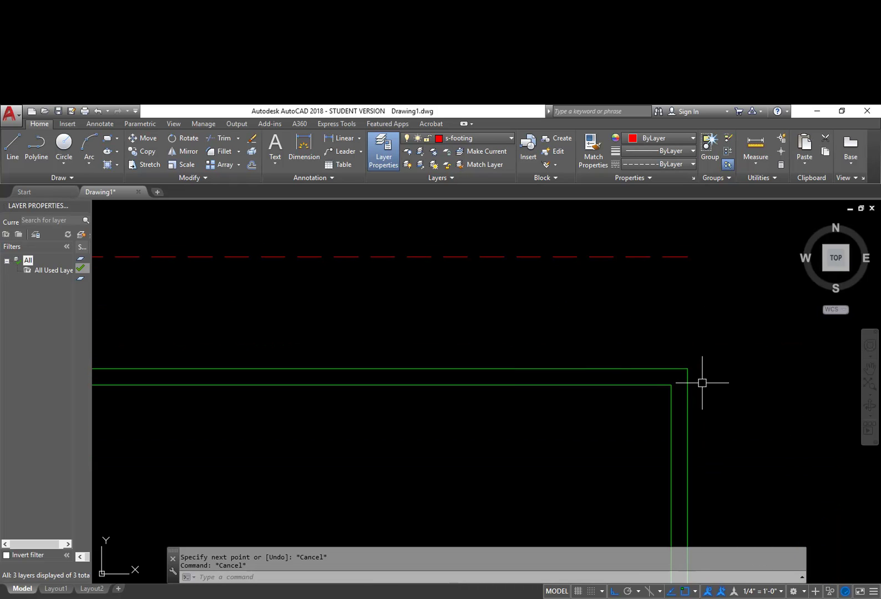
Draw a horizontal s-footing line across the right wall, from the inner upper-right corner to the wall's outer face.
scroll(687, 372, up, 4)
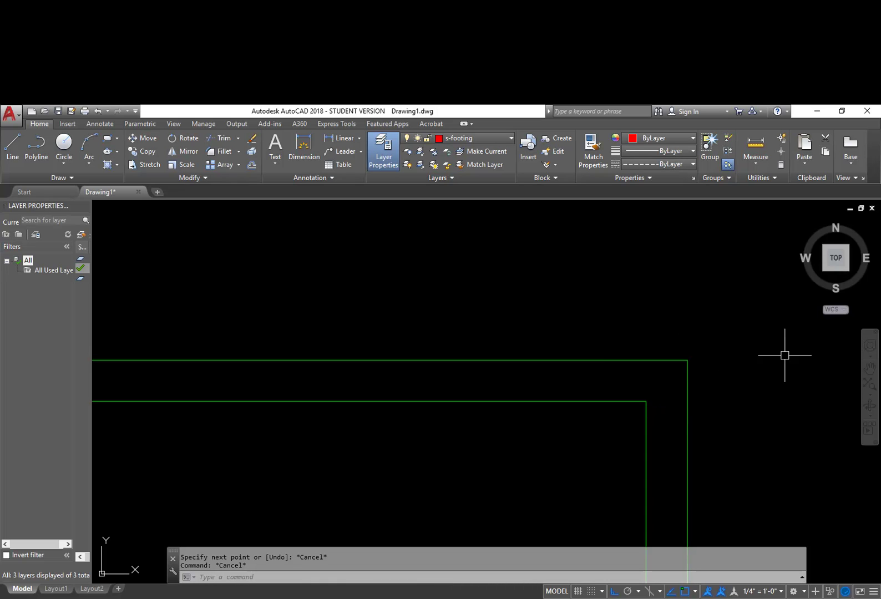
text(l)
key(Return)
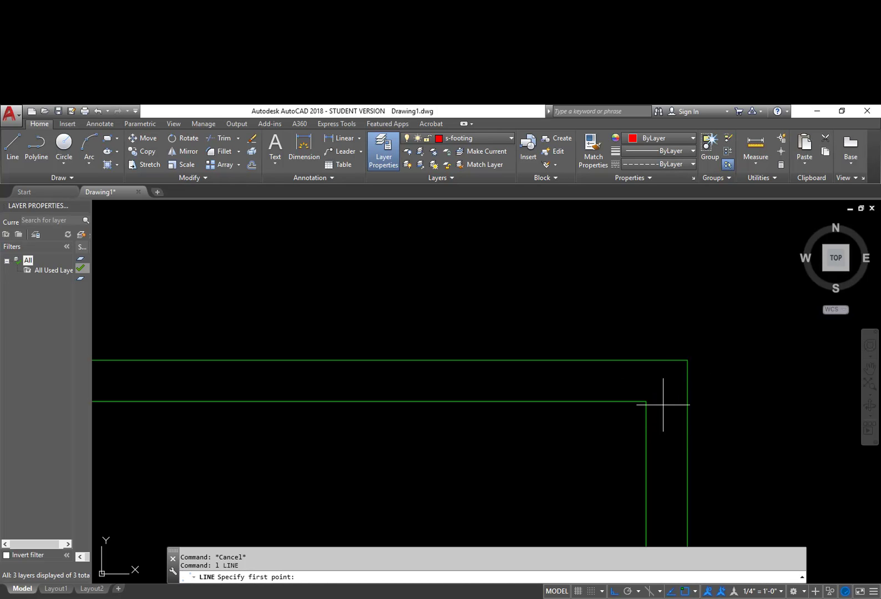
click(645, 401)
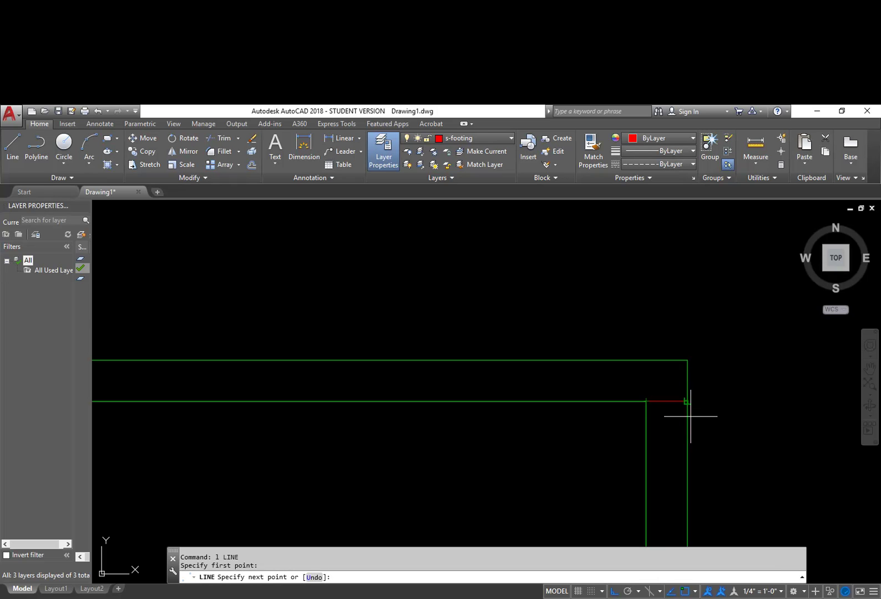
scroll(671, 397, up, 4)
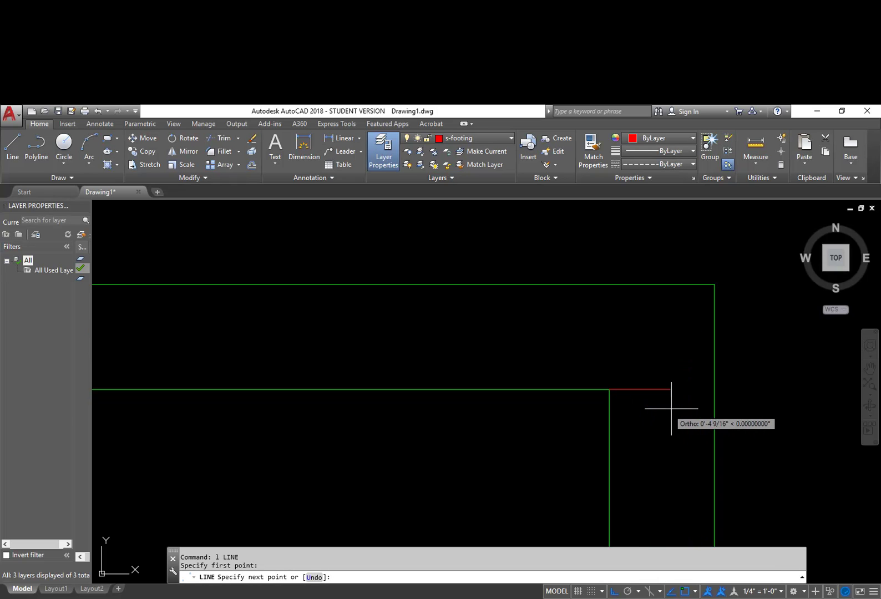
click(715, 390)
key(Escape)
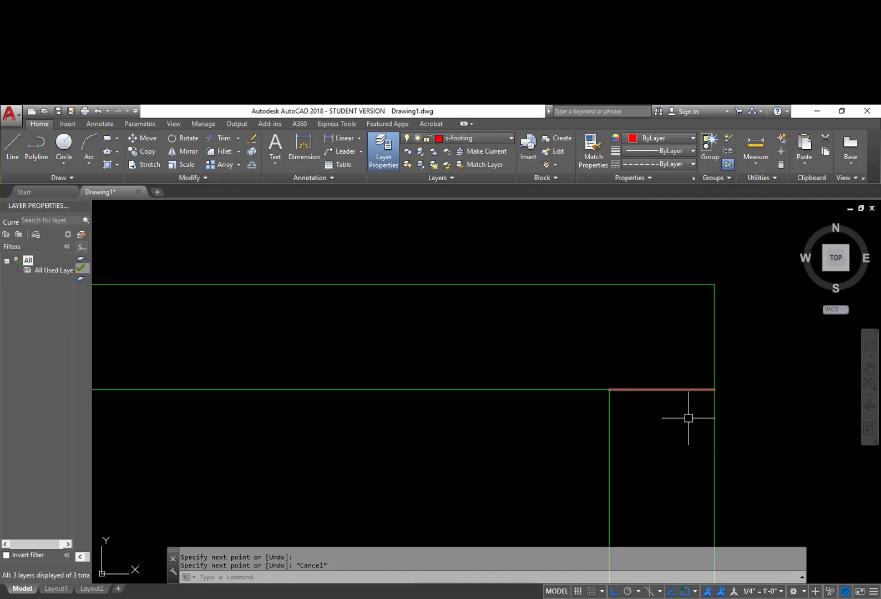
Draw a vertical line from the midpoint of the short cross line straight up past the outer top wall line.
text(l)
key(Return)
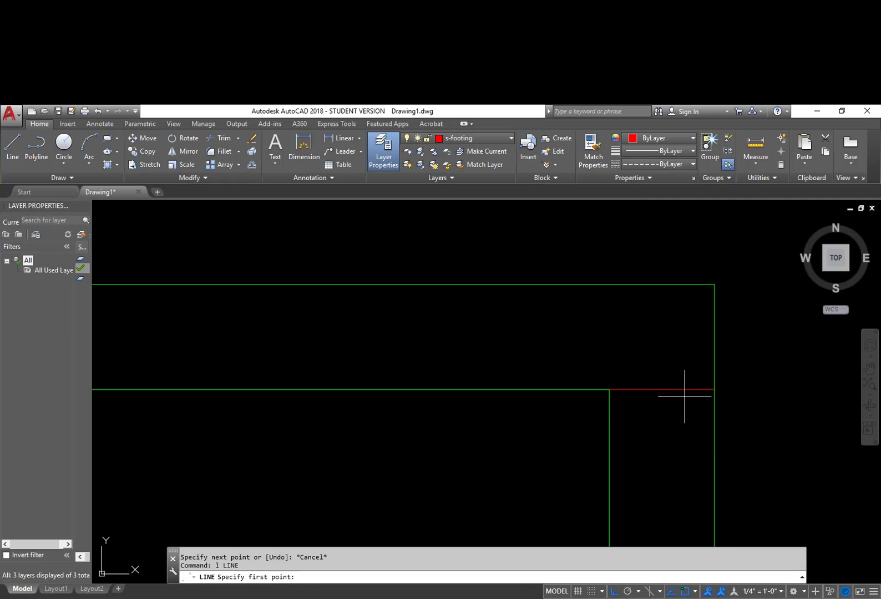
click(662, 389)
middle_drag(687, 315, 670, 369)
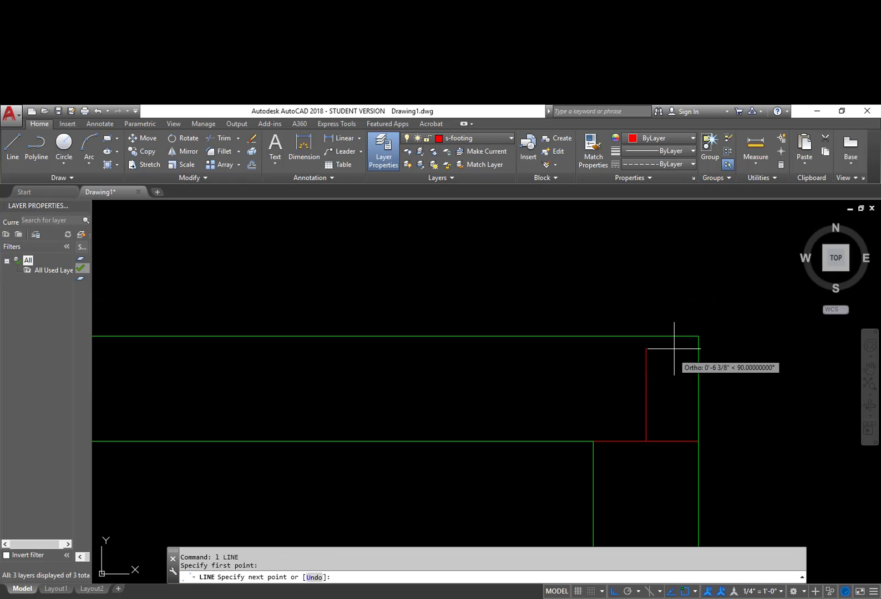
click(678, 237)
key(Escape)
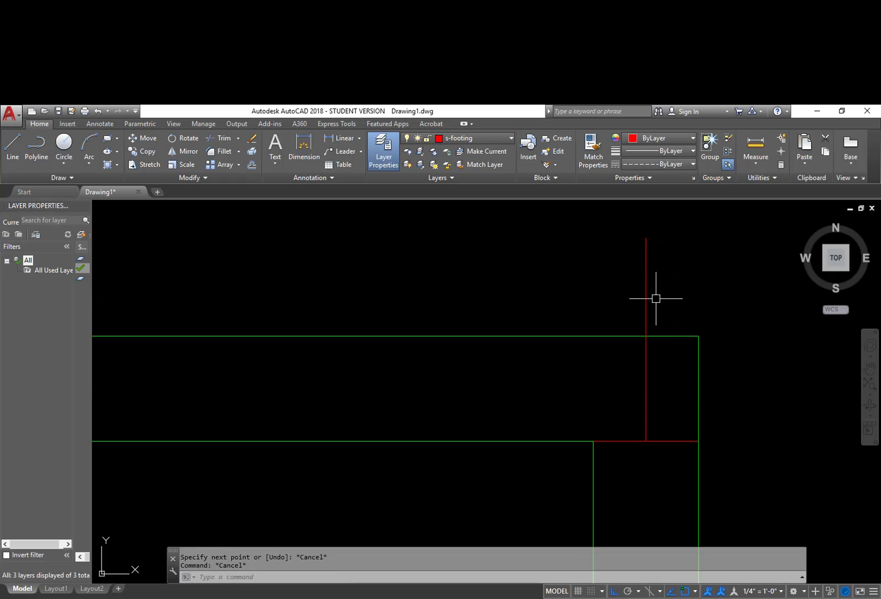
Offset the vertical centre line 12" to each side.
text(o)
key(Return)
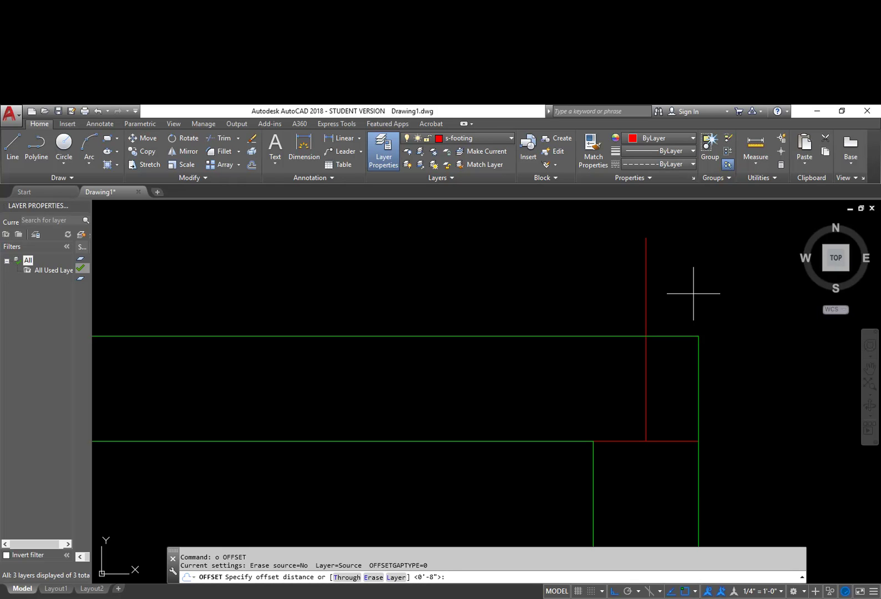
key(Return)
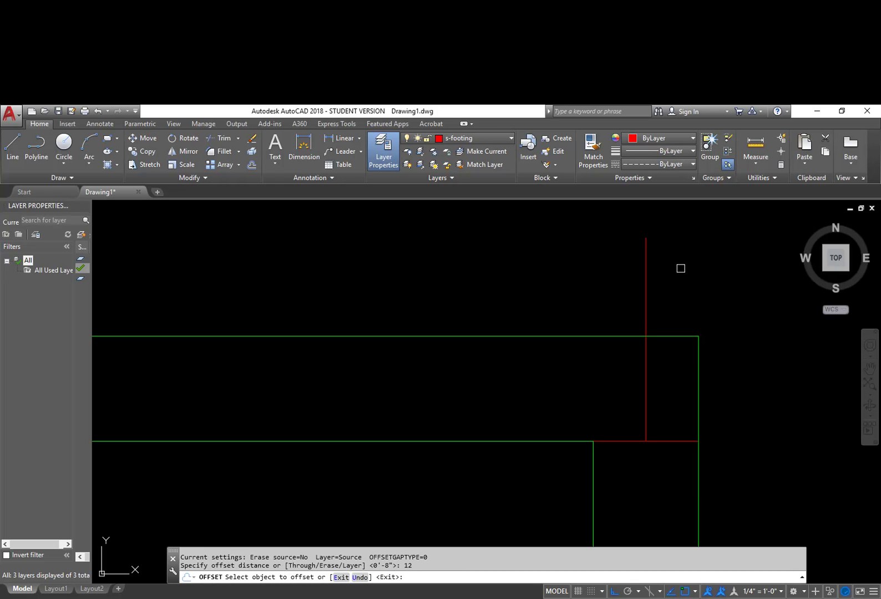
click(647, 279)
click(704, 282)
click(646, 288)
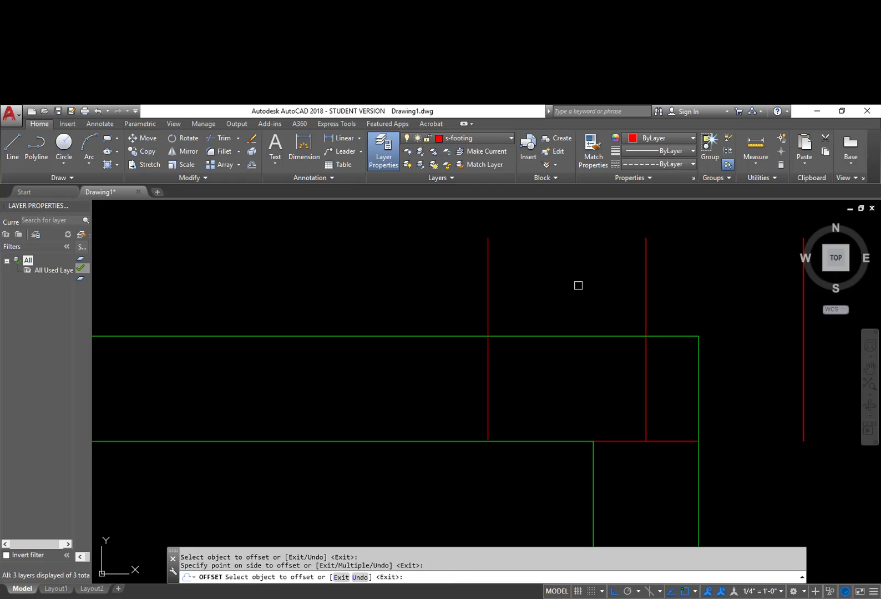
click(579, 285)
key(Return)
Stretch the lower ends of the two offset lines down along the right wall.
scroll(596, 391, down, 4)
click(648, 343)
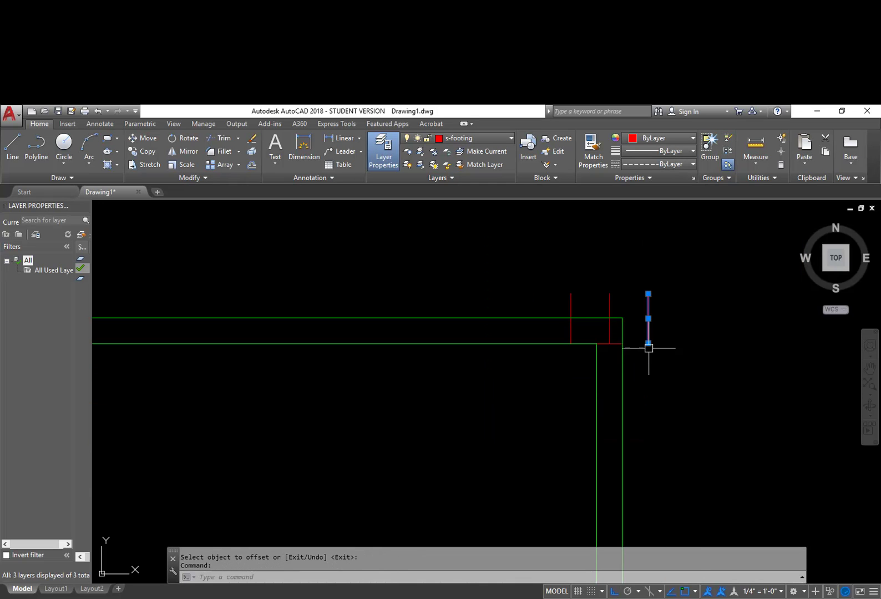
click(648, 343)
click(650, 488)
key(Escape)
click(573, 338)
click(571, 343)
key(Escape)
scroll(626, 349, up, 4)
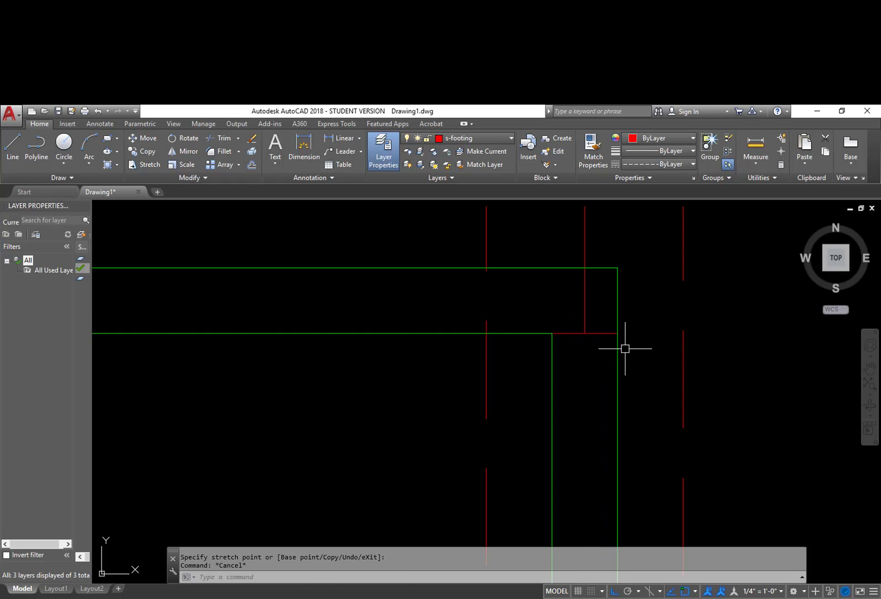
Measure the distance from the right wall's outer face to the outer footing line.
text(di)
key(Return)
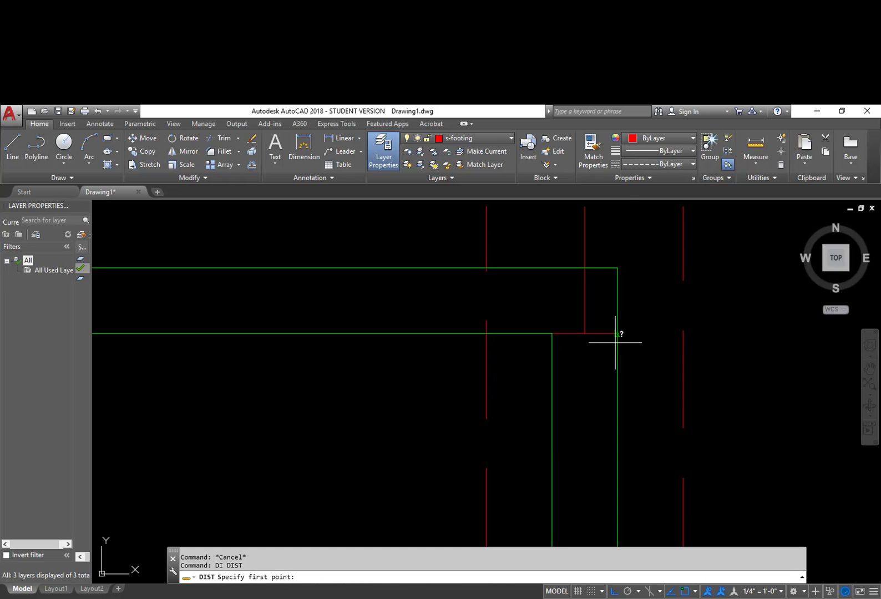
click(617, 333)
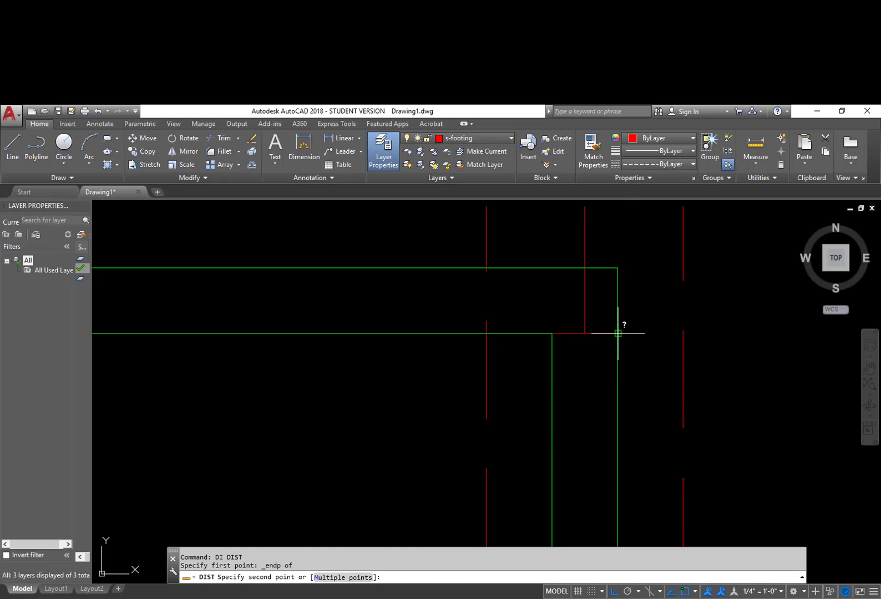
click(682, 334)
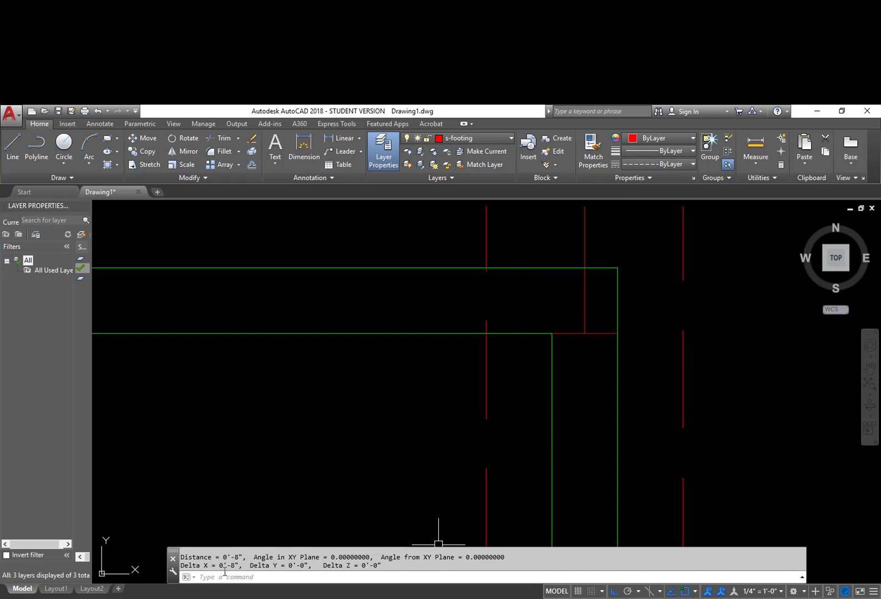
scroll(710, 333, down, 2)
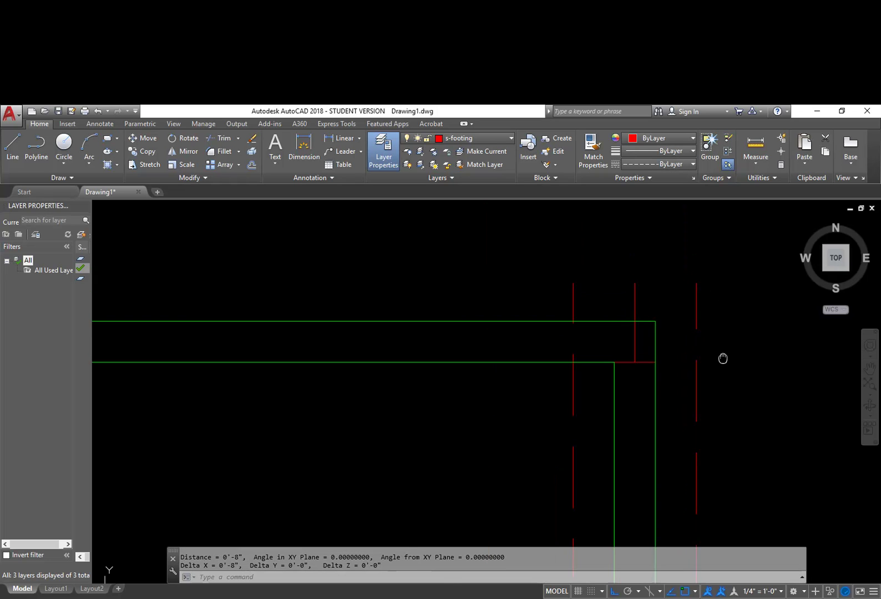
Measure the footing's full width between the upper ends of the two dashed lines.
middle_drag(723, 354, 727, 361)
key(Return)
key(Escape)
text(DIs)
key(Return)
click(574, 283)
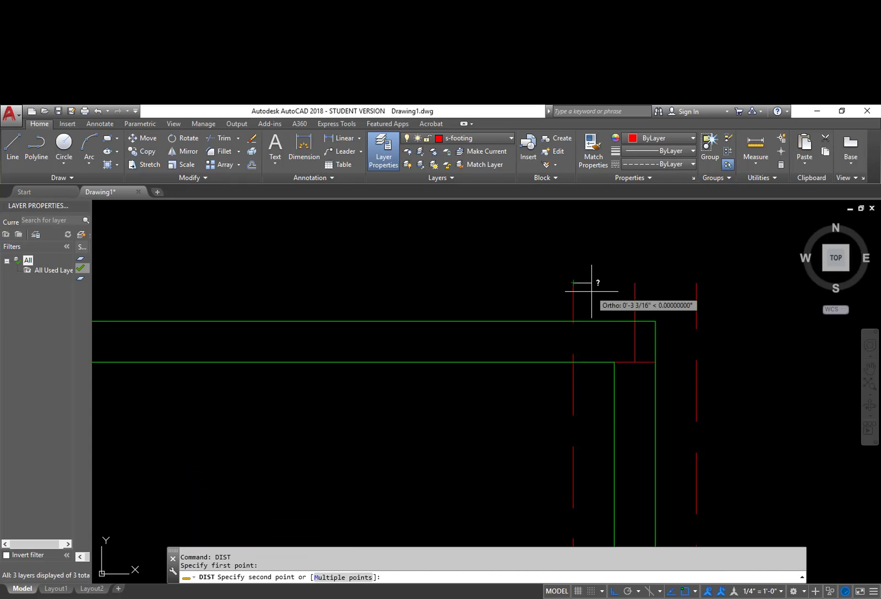
click(697, 283)
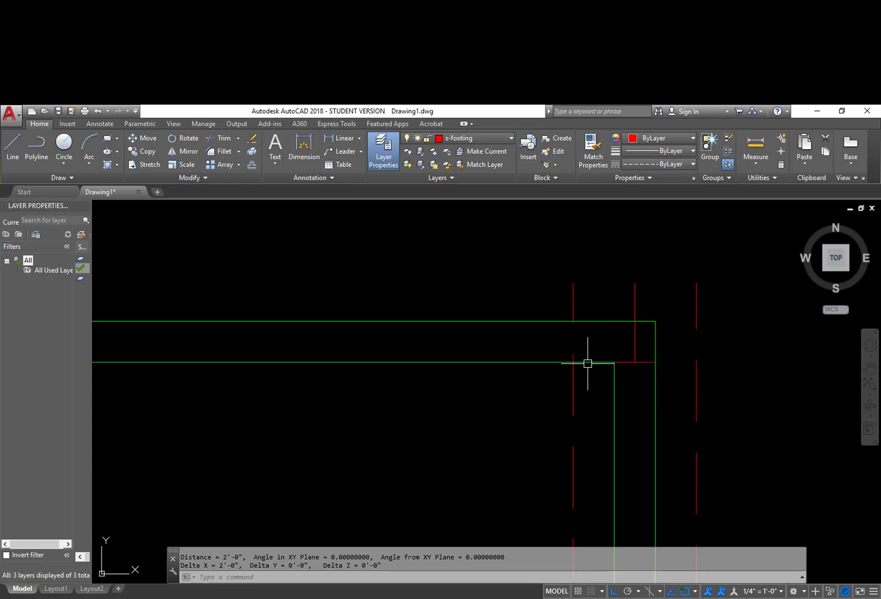
Erase the vertical centre line and the short horizontal line crossing the right wall.
text(e)
key(Return)
click(636, 362)
click(636, 360)
key(Return)
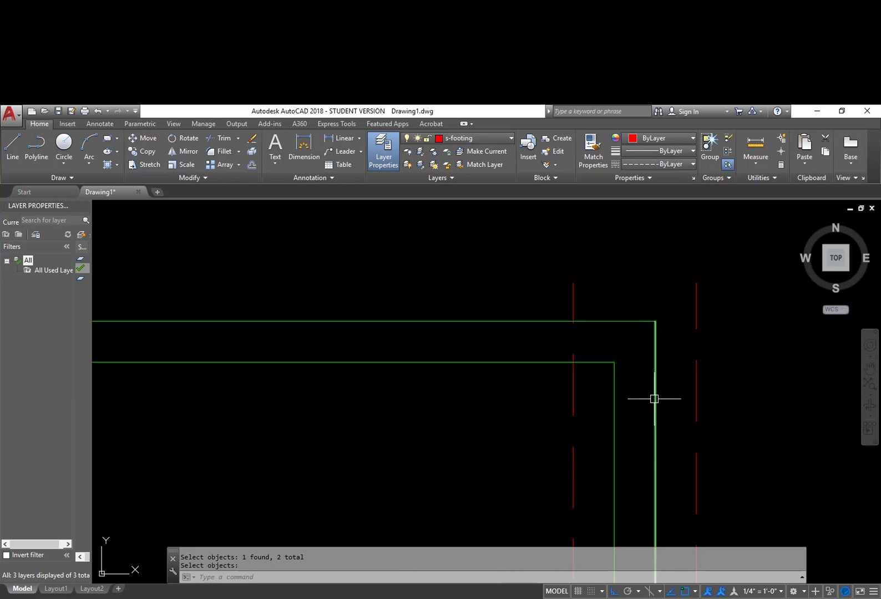
Erase the two dashed footing lines on either side of the right wall.
text(e)
key(Return)
click(721, 300)
click(493, 230)
key(Return)
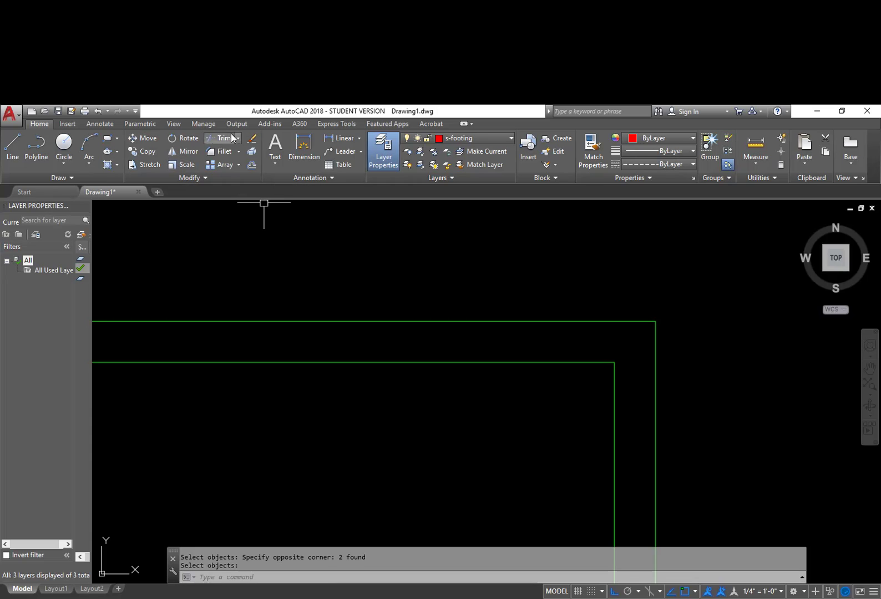
Offset the right wall's outer line 8" outward and its inner line 8" inward.
click(252, 166)
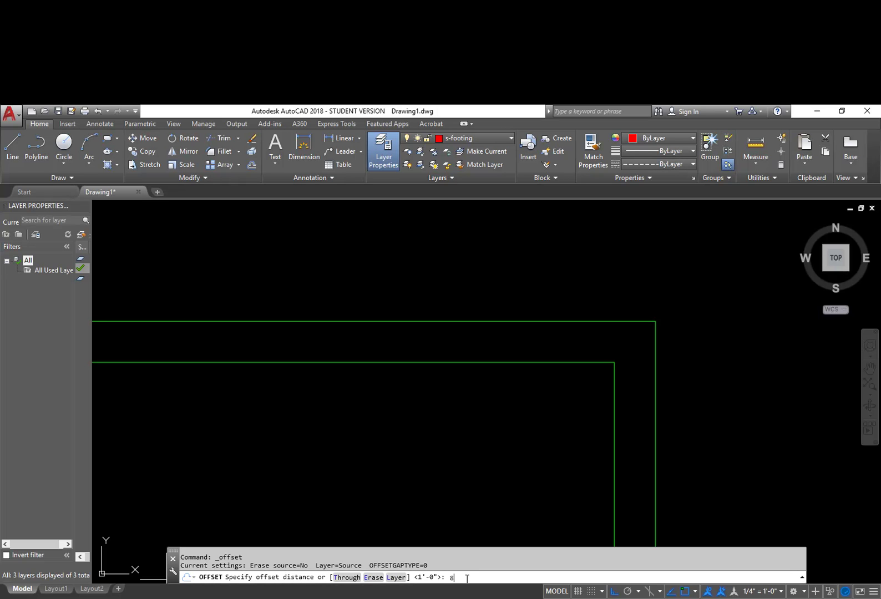
key(Return)
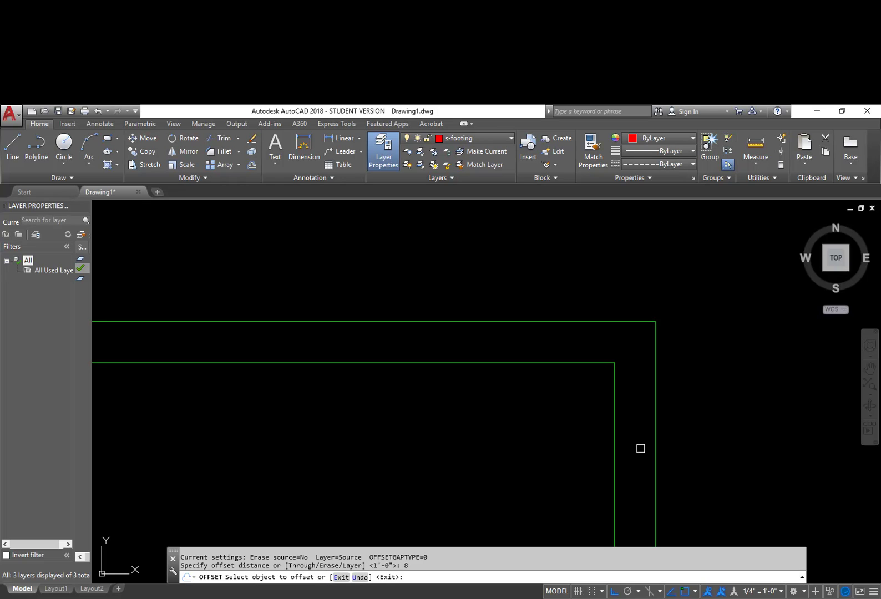
click(657, 456)
click(737, 462)
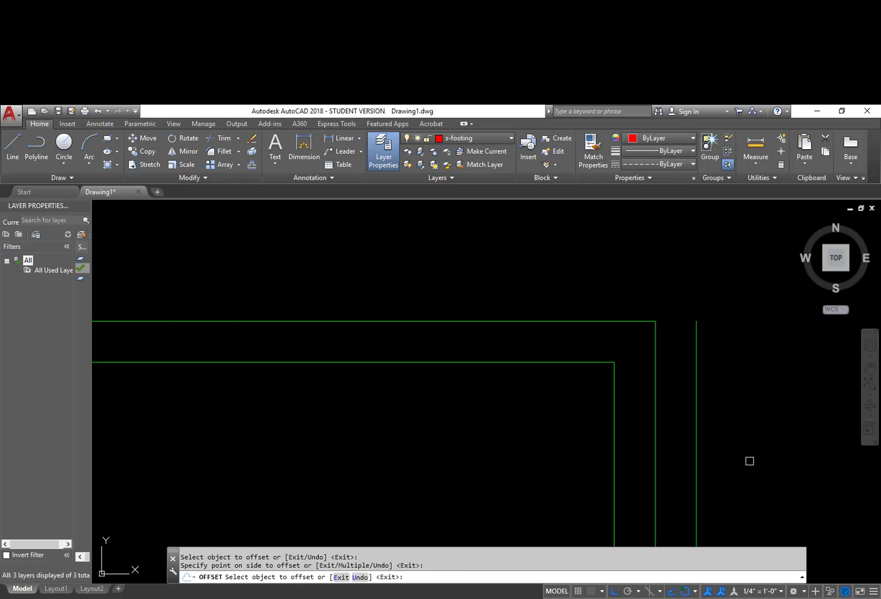
click(617, 464)
click(515, 460)
key(Return)
Move the two offset lines beside the right wall to the s-footing layer.
click(598, 463)
click(560, 441)
click(733, 459)
click(689, 429)
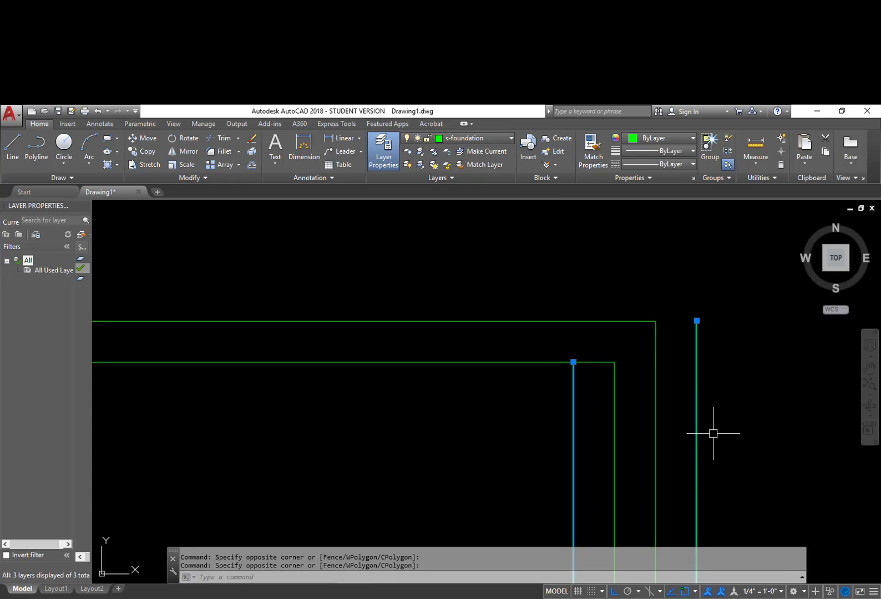
click(474, 138)
click(467, 164)
key(Escape)
key(Escape)
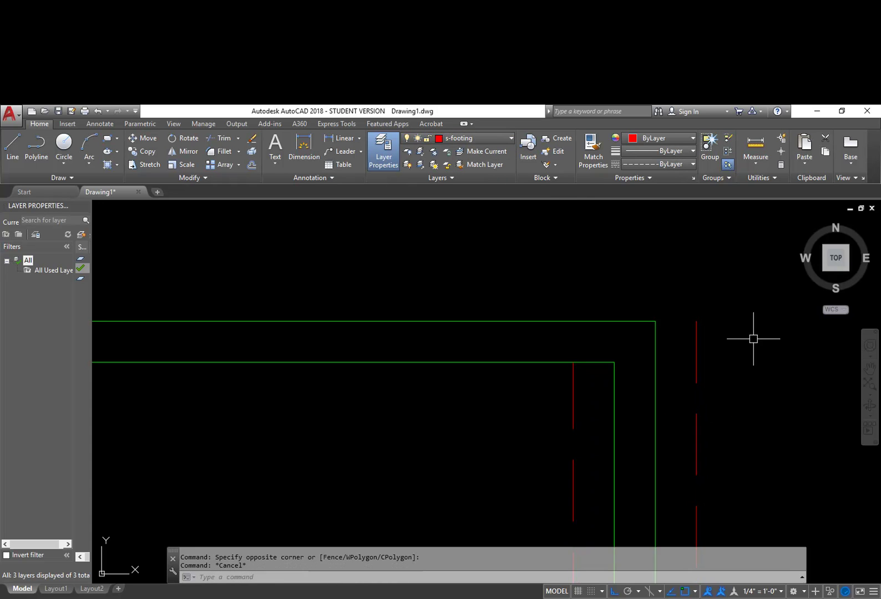
Erase both s-footing lines running alongside the right wall.
text(e)
key(Return)
click(738, 433)
click(676, 319)
key(Return)
key(Return)
click(592, 444)
click(519, 365)
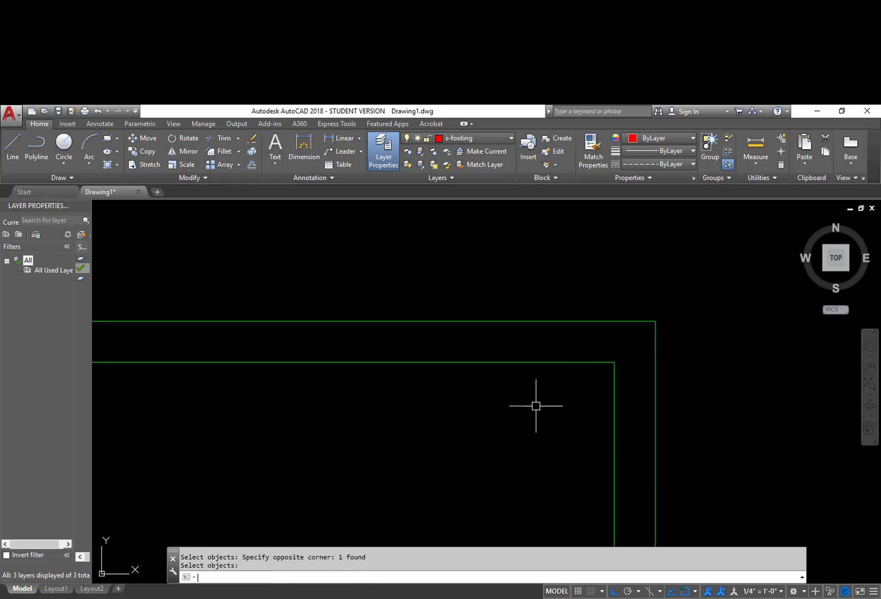
key(Return)
Set Offset to use the current layer and offset the right wall's outer line 8" outward and inner line 8" inward.
text(o)
key(Return)
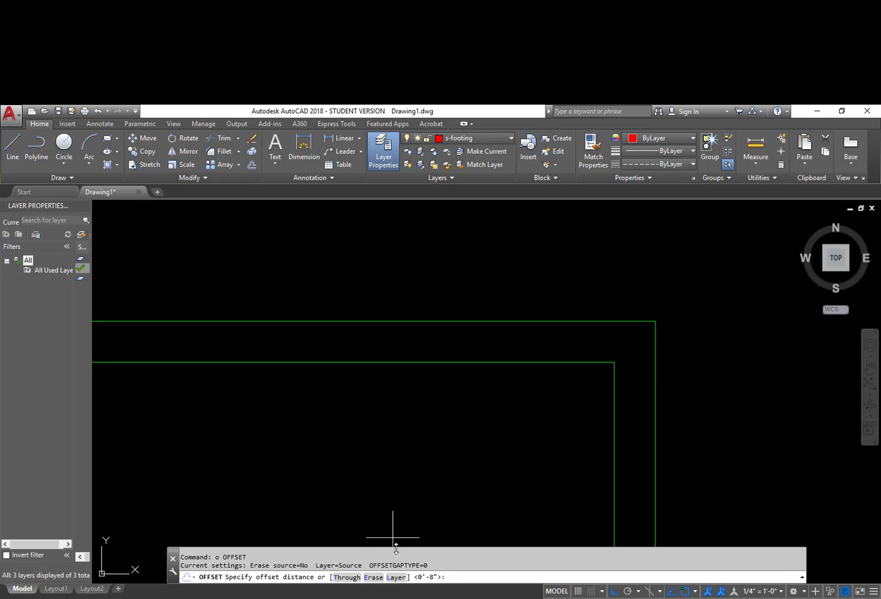
click(396, 578)
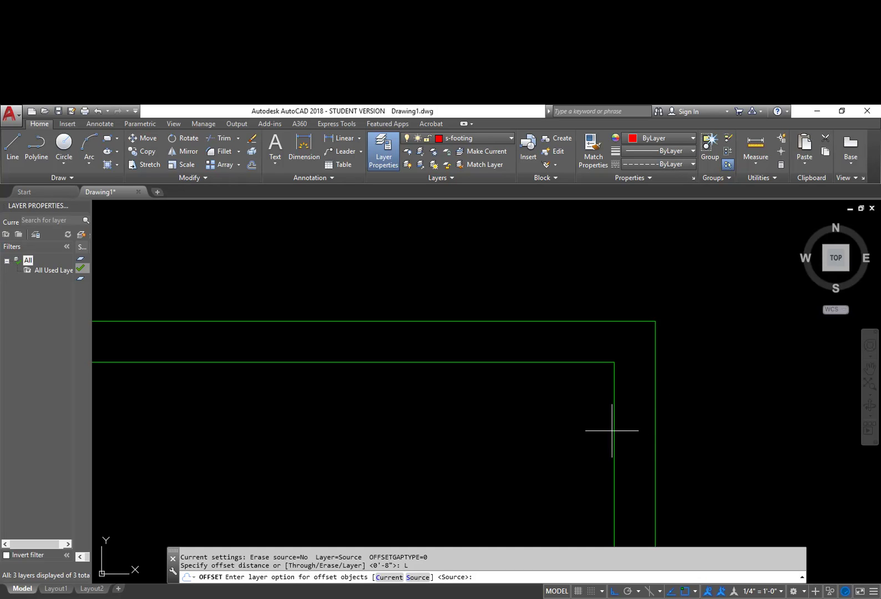
click(391, 578)
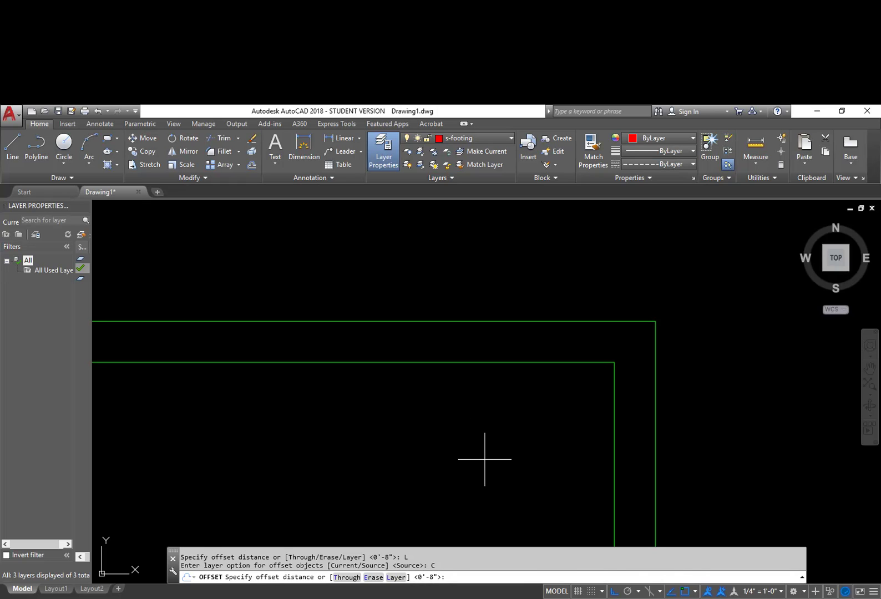
key(Return)
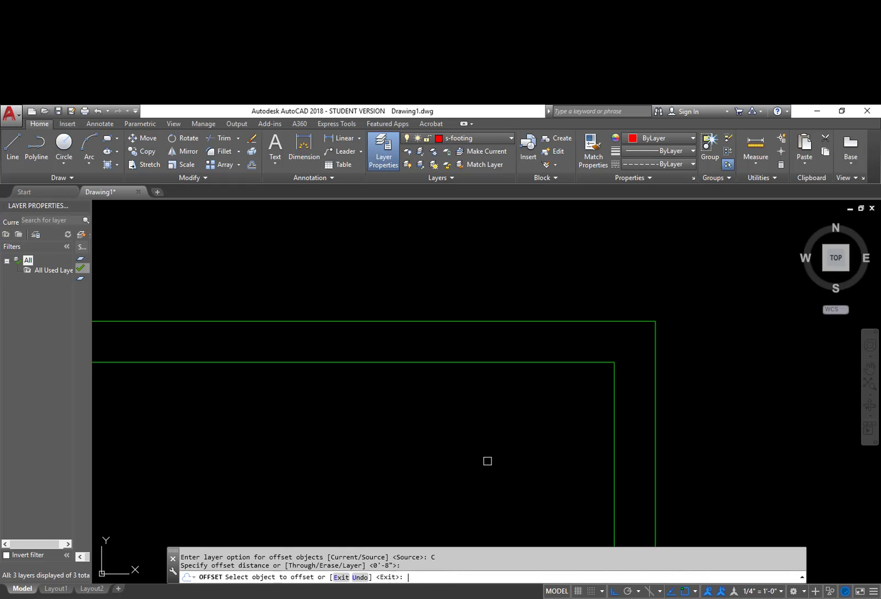
click(655, 436)
click(749, 434)
click(613, 449)
click(534, 454)
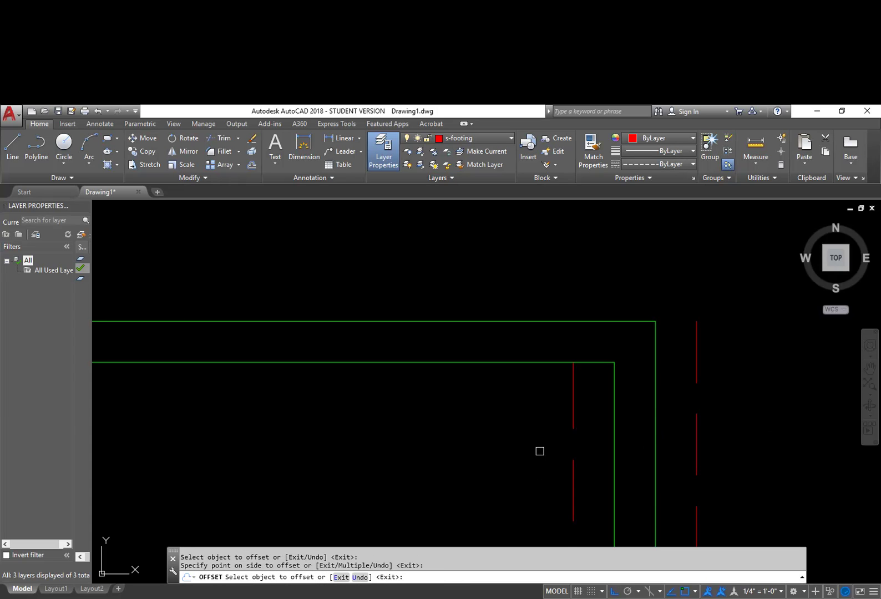
Offset the bottom wall's inner line 8" inward and its outer line 8" outward on the s-footing layer.
scroll(511, 462, down, 3)
mouse_move(502, 481)
middle_down()
mouse_move(507, 379)
mouse_move(525, 307)
middle_up()
scroll(506, 379, down, 2)
scroll(517, 478, up, 3)
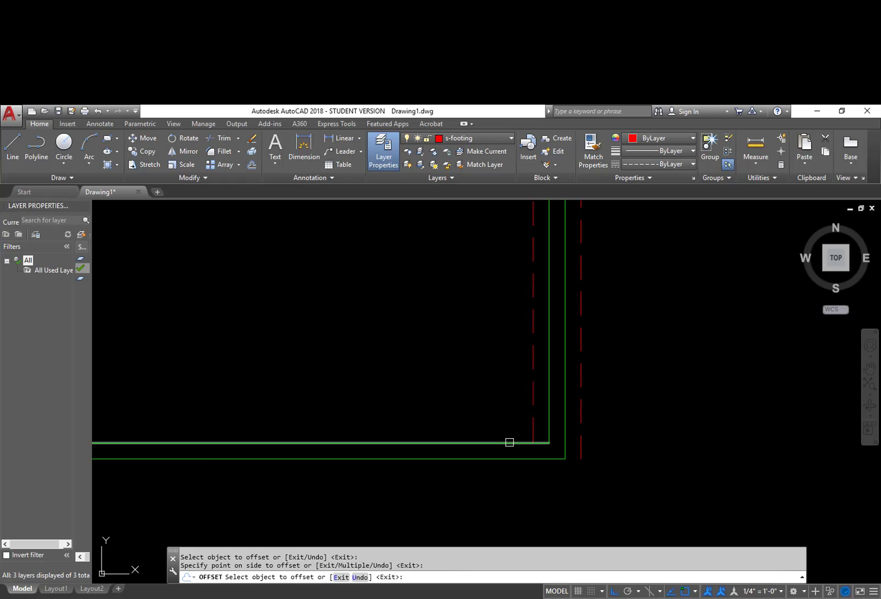
click(509, 443)
click(512, 386)
click(509, 459)
click(492, 507)
Offset the left wall's two lines 8" outward and inward to form its footing lines.
scroll(492, 507, down, 3)
middle_drag(268, 505, 448, 452)
scroll(462, 422, up, 3)
click(492, 423)
click(454, 419)
click(508, 407)
click(560, 394)
Offset the top wall's lines 8" outward and inward to form its footing lines, and end the command.
scroll(562, 350, down, 2)
middle_drag(562, 350, 559, 507)
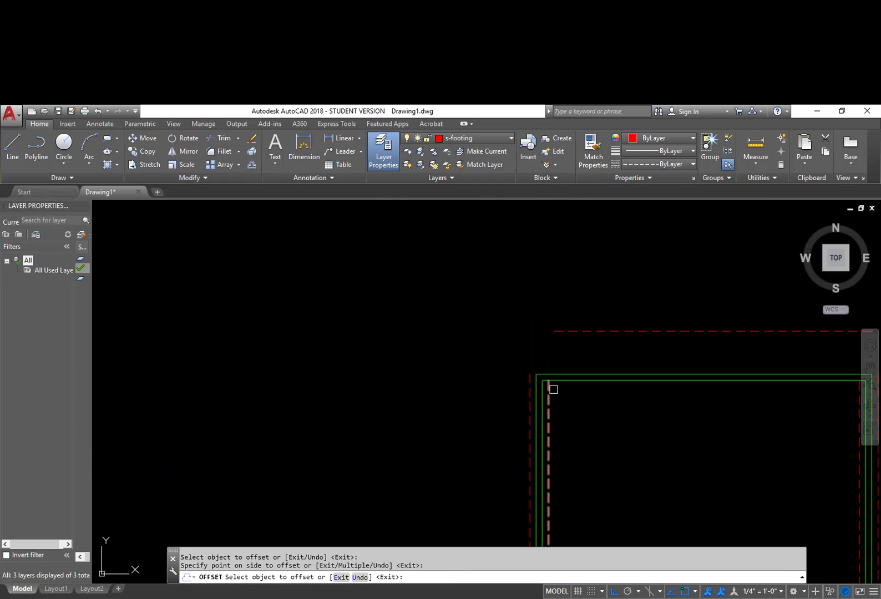
click(560, 379)
click(560, 401)
key(Return)
Erase the original horizontal dashed line drawn well above the foundation.
text(e)
key(Return)
click(651, 345)
click(547, 302)
scroll(673, 377, down, 3)
key(Return)
Fillet the two inner footing lines into a sharp corner at the foundation's upper-right corner.
scroll(650, 329, up, 10)
text(f)
key(Return)
click(610, 409)
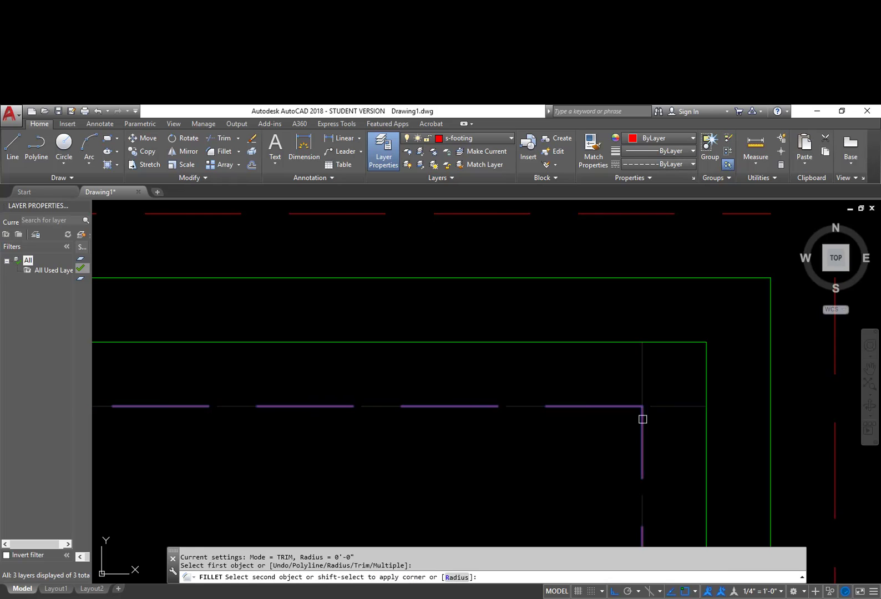
click(642, 423)
scroll(664, 402, down, 12)
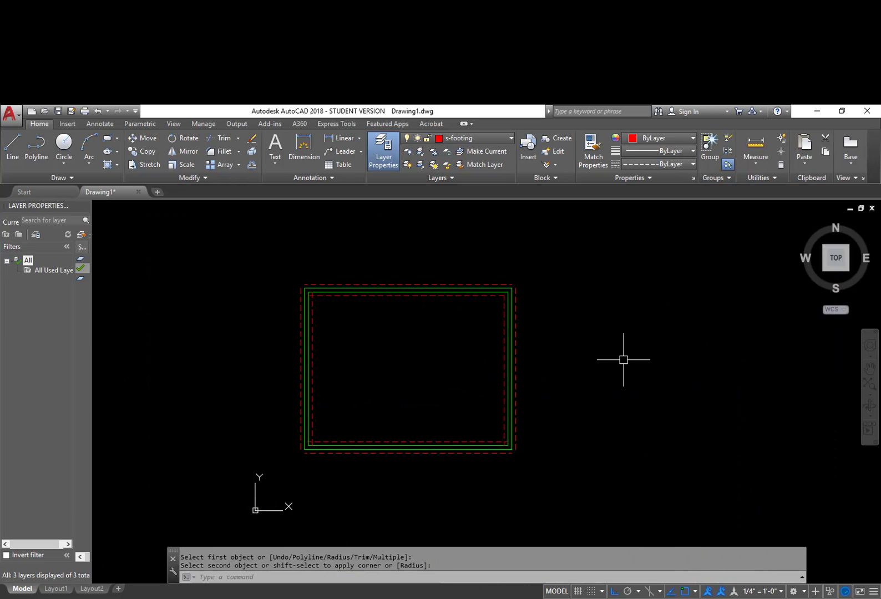
Trim the overlapping ends of the two inner footing lines at the foundation's lower-right corner.
scroll(511, 429, up, 6)
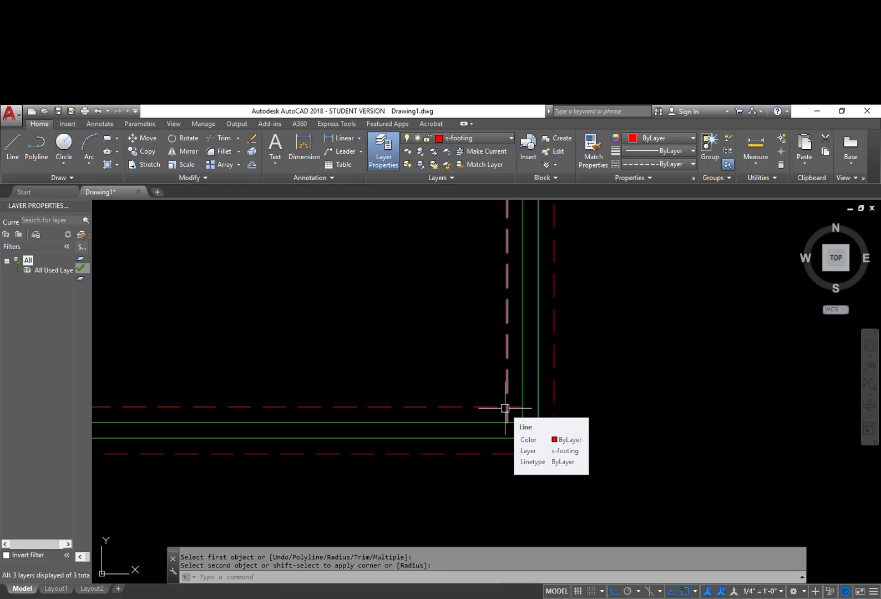
scroll(517, 415, up, 4)
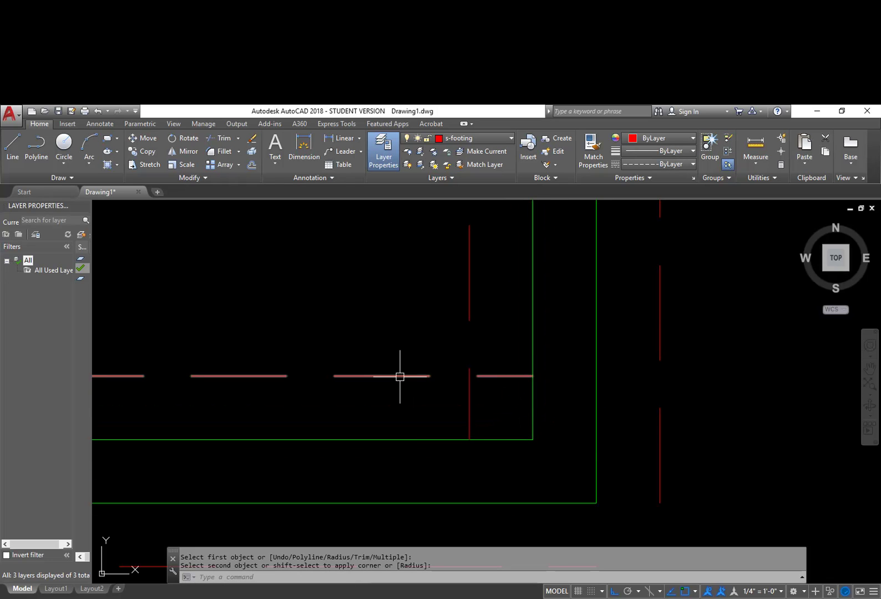
middle_drag(478, 403, 493, 337)
key(Escape)
text(tr)
key(Return)
drag(501, 349, 456, 315)
drag(541, 345, 506, 300)
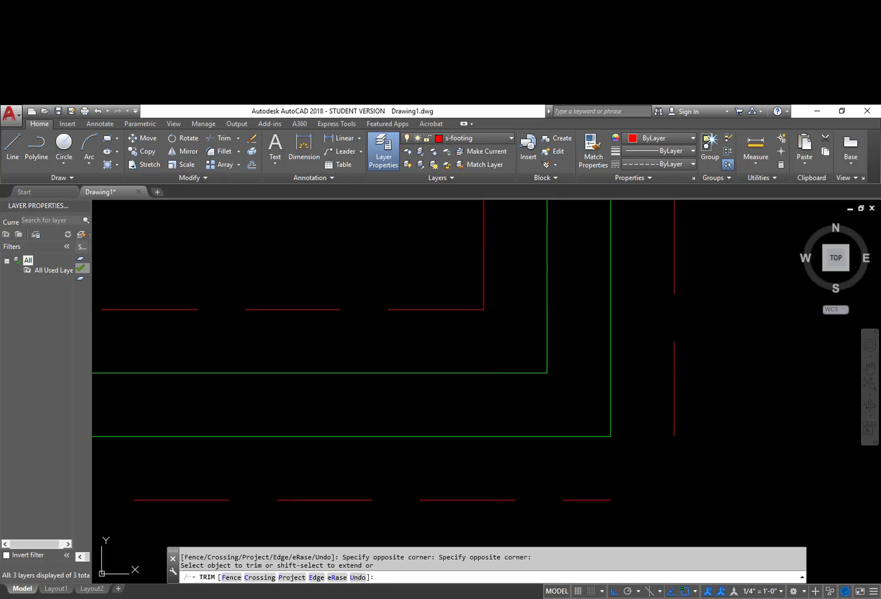
key(Escape)
Fillet the two outer footing lines into a sharp corner at the foundation's lower-right corner.
text(f)
key(Return)
text(f)
key(Return)
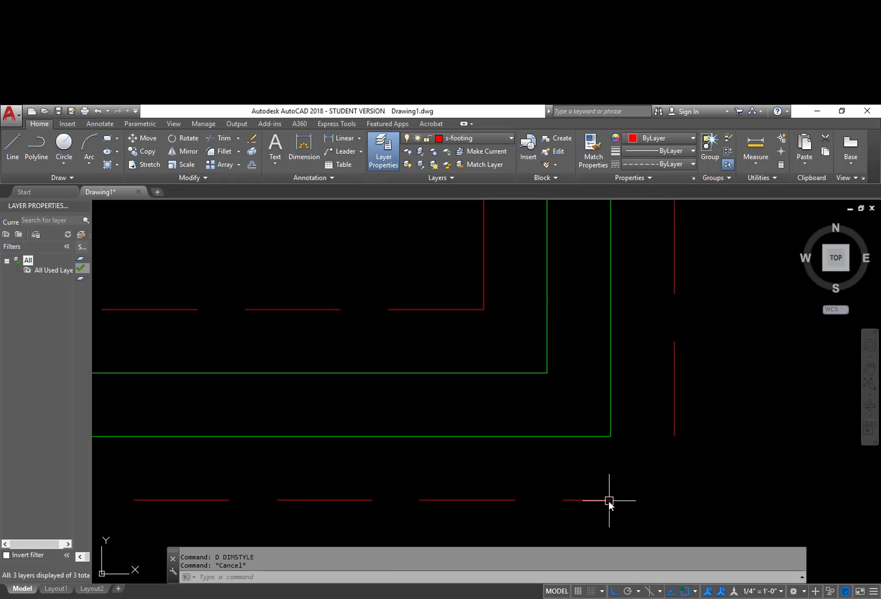
click(609, 498)
click(674, 436)
Fillet the outer and the inner pairs of footing lines into sharp corners at the foundation's lower-left corner.
scroll(644, 463, down, 5)
scroll(438, 479, up, 3)
scroll(568, 403, up, 4)
key(Return)
click(615, 294)
click(529, 256)
scroll(586, 456, up, 3)
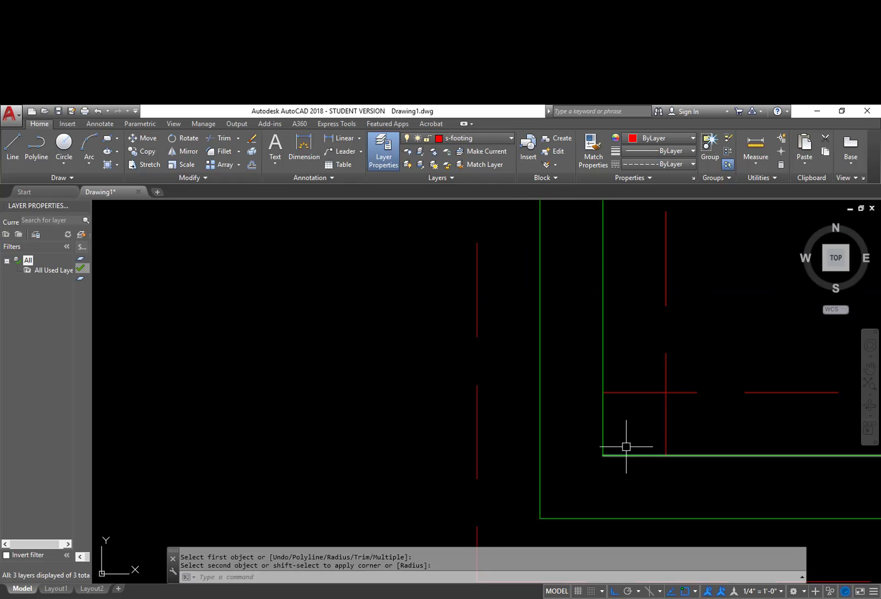
key(Return)
click(686, 391)
click(665, 369)
Fillet the inner and the outer pairs of footing lines into sharp corners at the foundation's upper-left corner.
scroll(685, 350, down, 4)
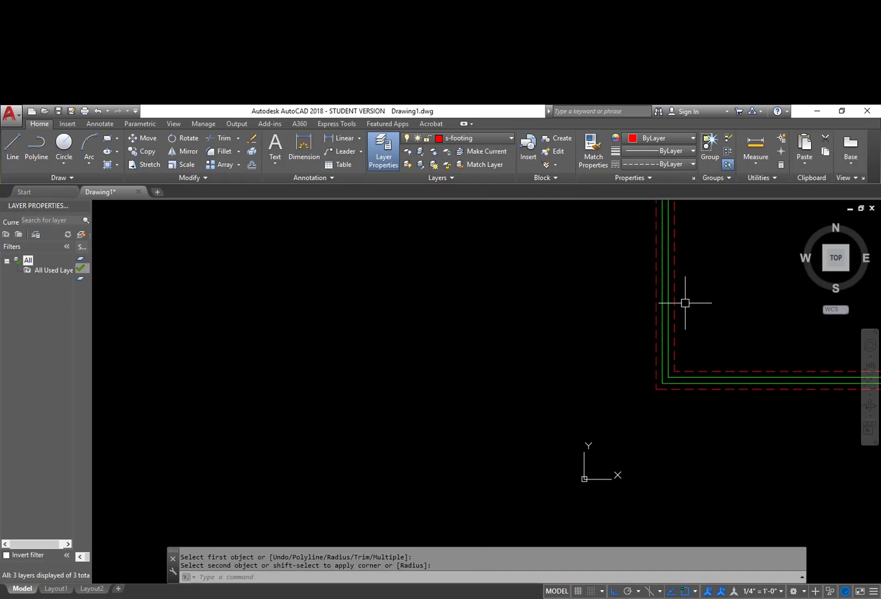
scroll(616, 367, up, 3)
scroll(616, 366, down, 2)
key(Return)
click(642, 369)
click(668, 359)
key(Return)
click(595, 331)
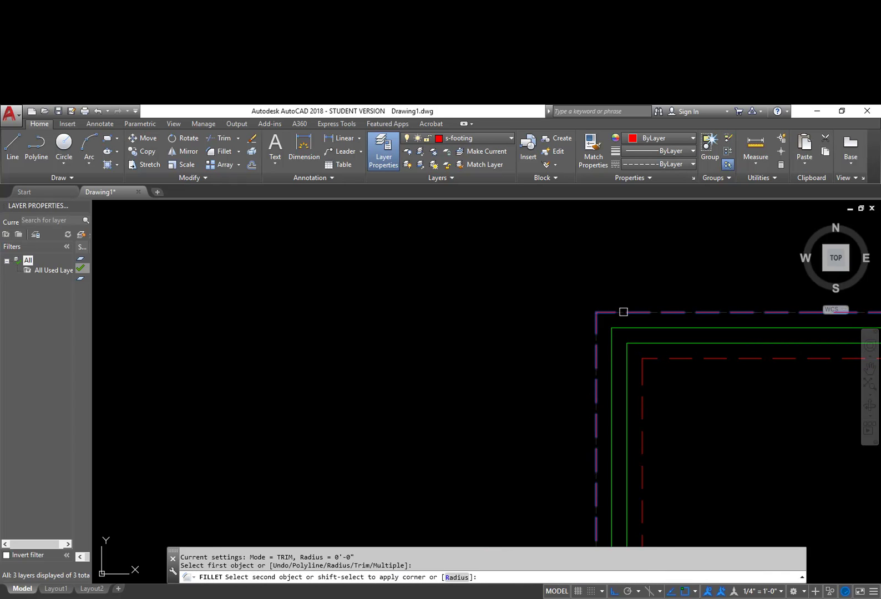
click(617, 313)
Fillet the top and right outer footing lines together to close the foundation's upper-right corner.
scroll(607, 362, down, 2)
scroll(674, 438, down, 3)
scroll(657, 383, down, 1)
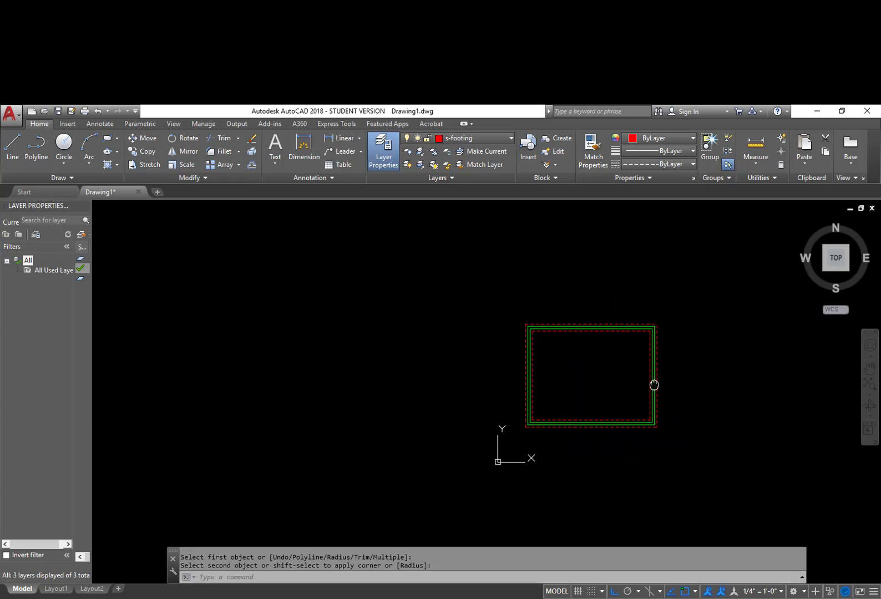
scroll(593, 375, up, 3)
middle_drag(633, 368, 582, 366)
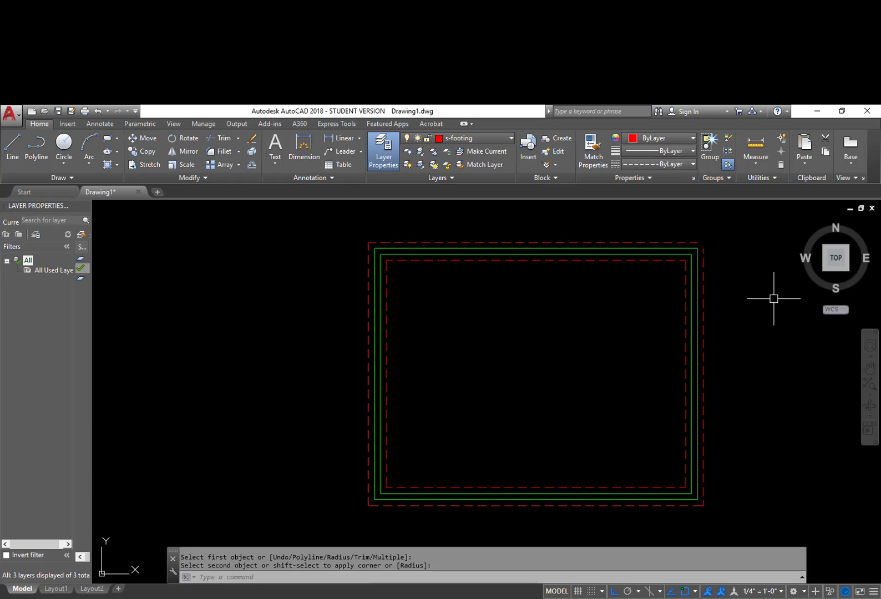
click(704, 252)
key(Return)
click(697, 242)
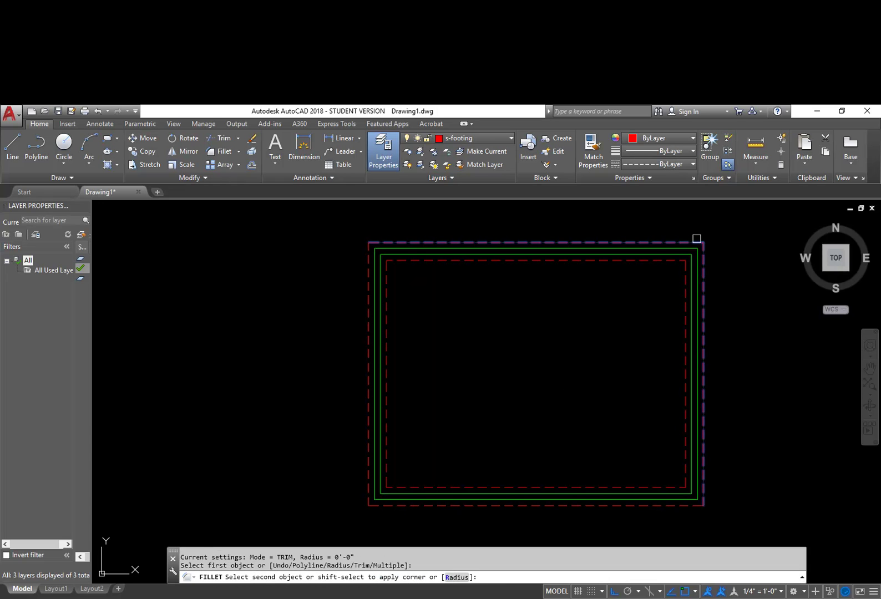
click(704, 255)
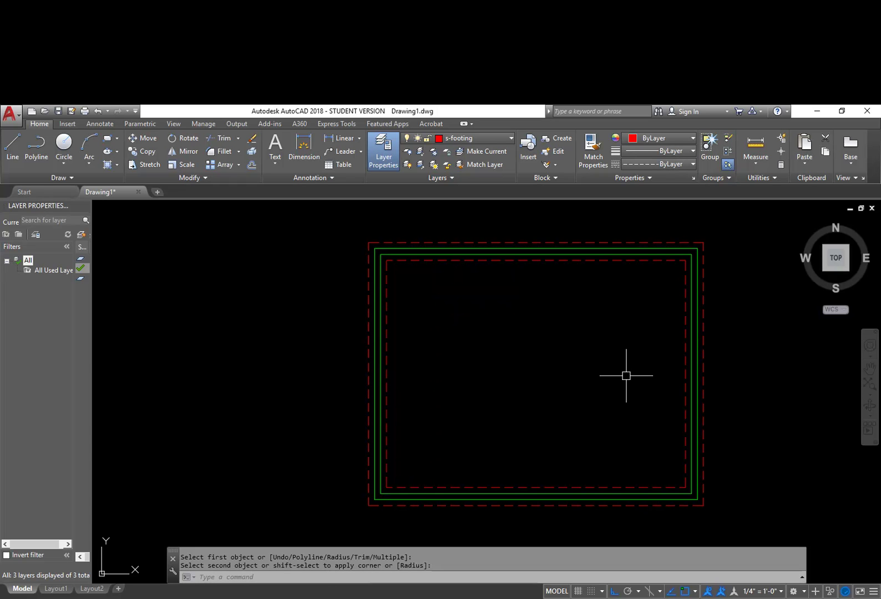
middle_drag(499, 463, 551, 393)
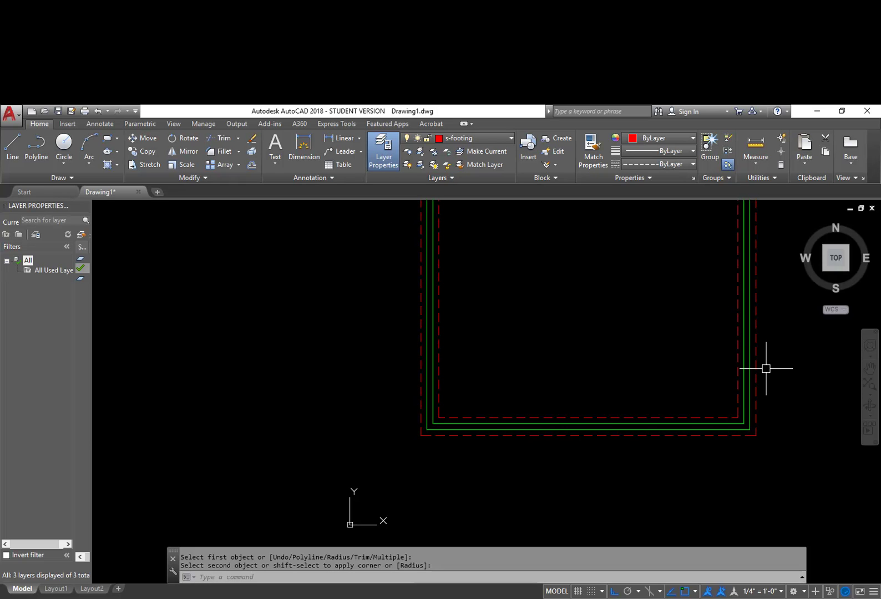
mouse_move(555, 305)
middle_down()
mouse_move(566, 299)
mouse_move(527, 339)
middle_up()
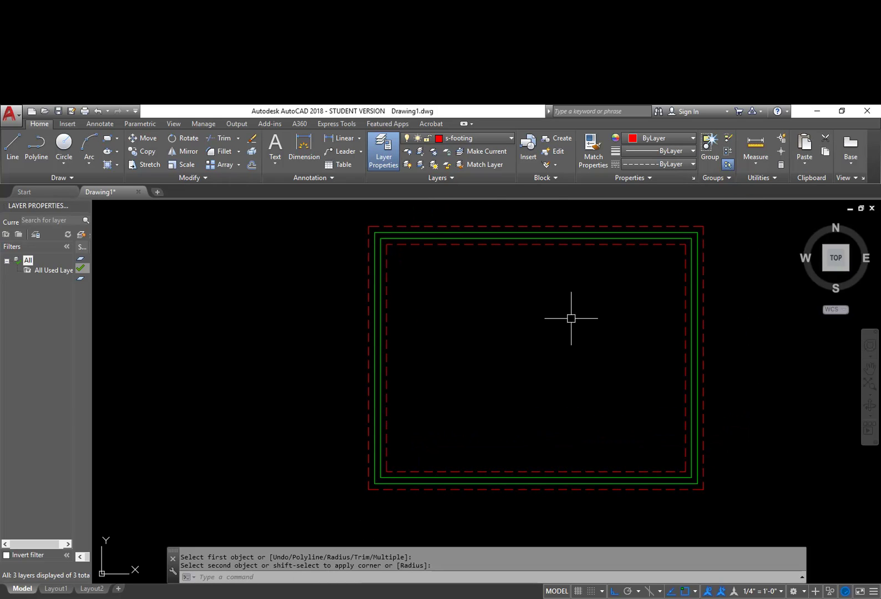